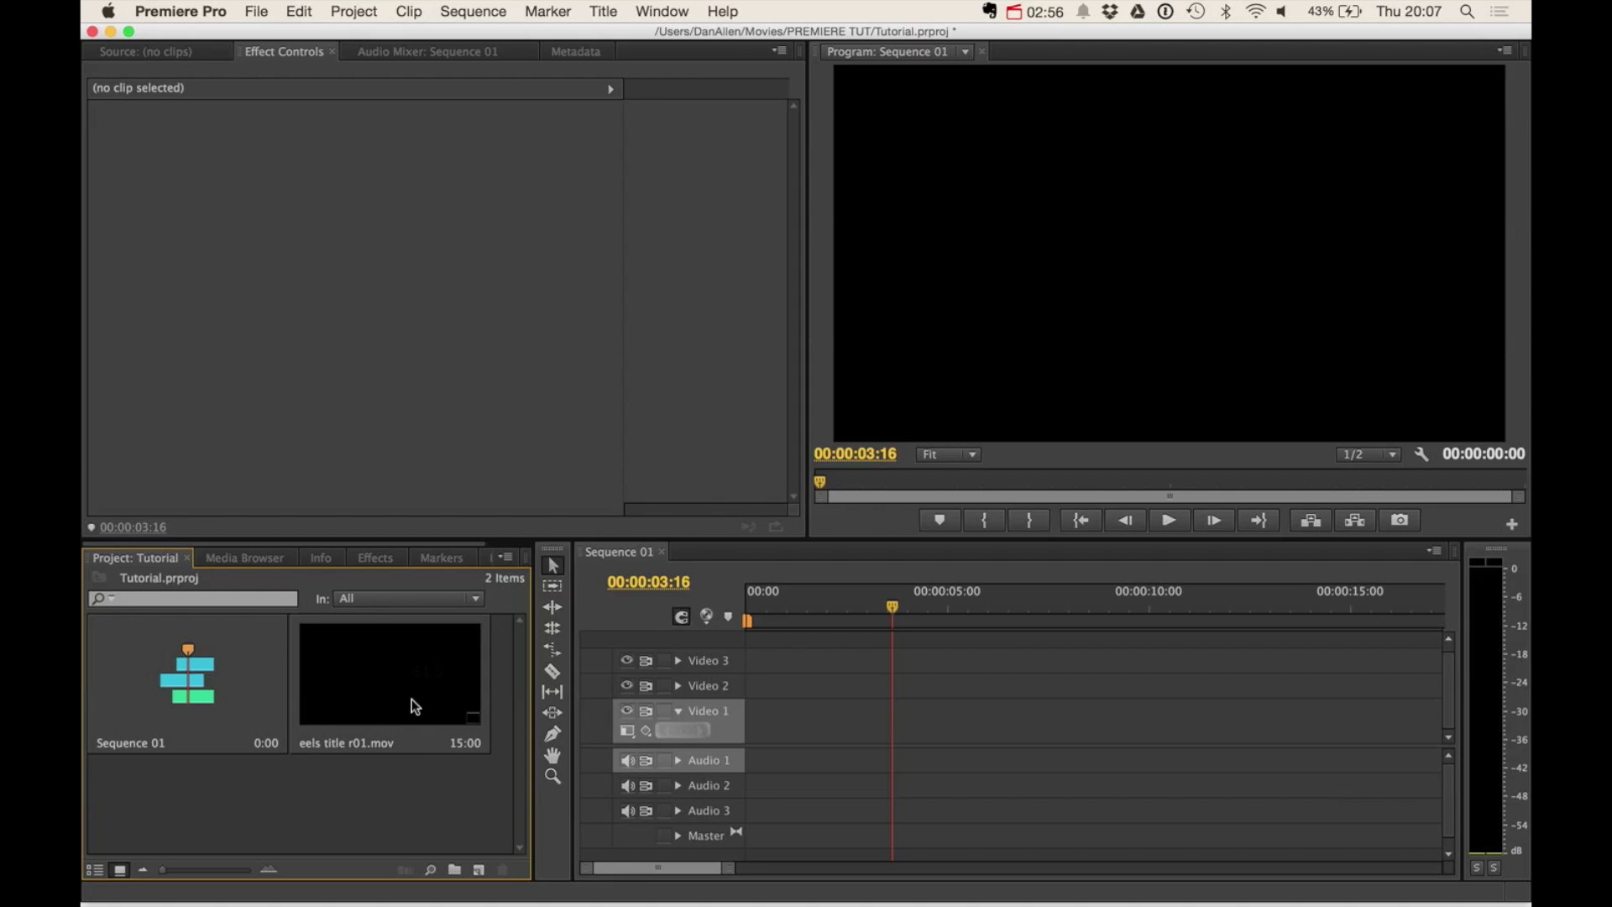
- Place the eels title clip in the sequence and apply Fast Color Corrector to it
left_click_drag(411, 671, 749, 701)
left_click_drag(865, 622, 927, 587)
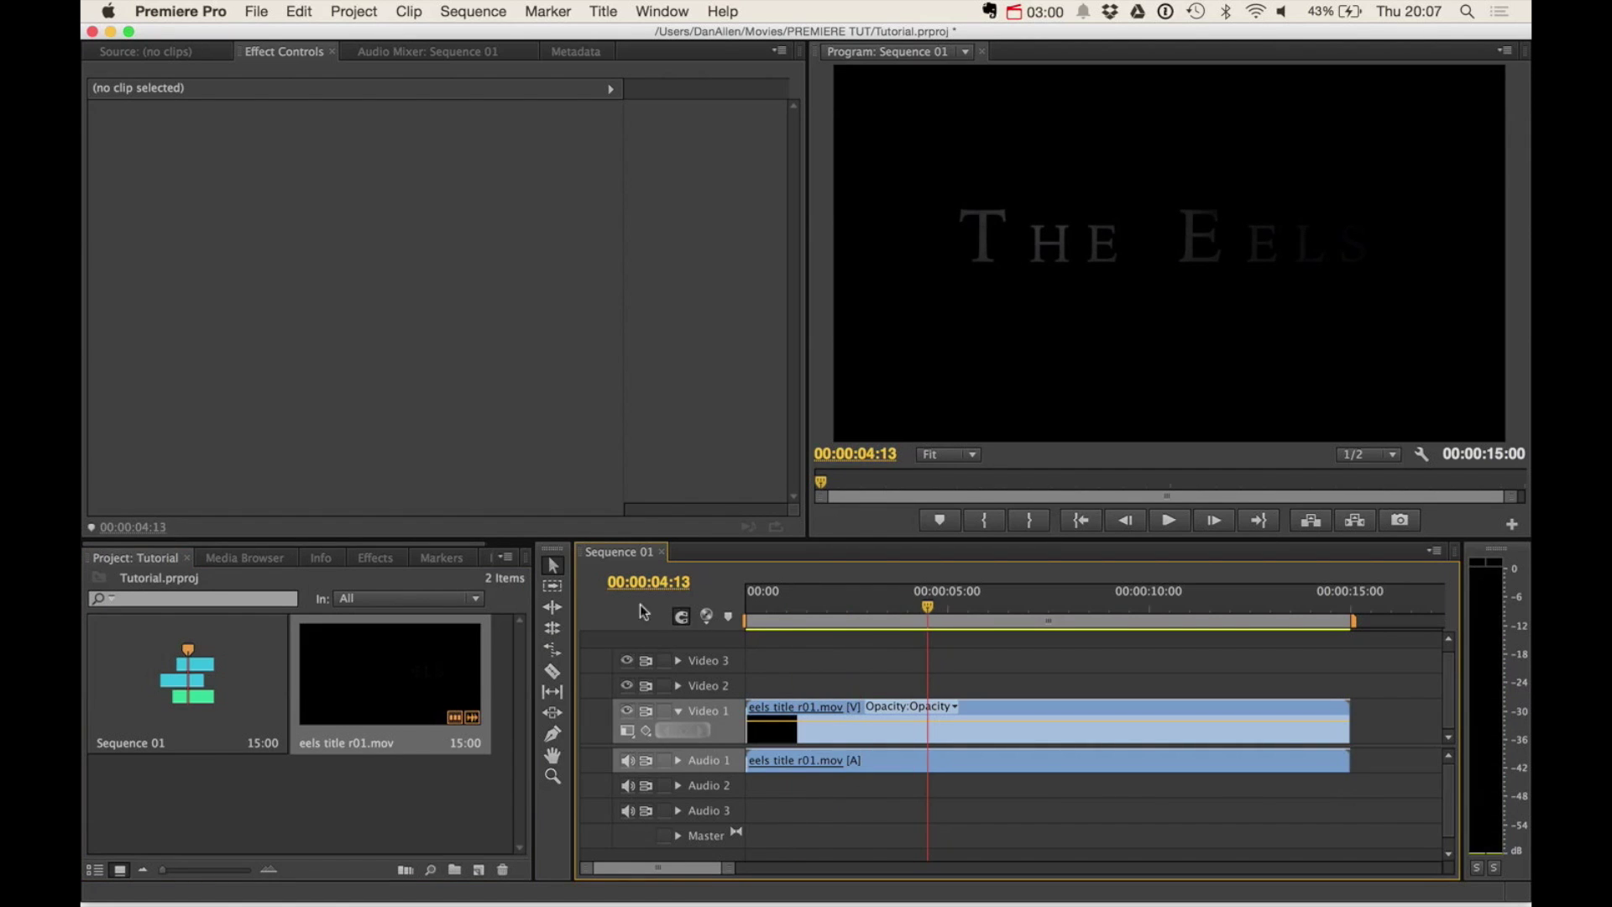
left_click(375, 558)
left_click(232, 581)
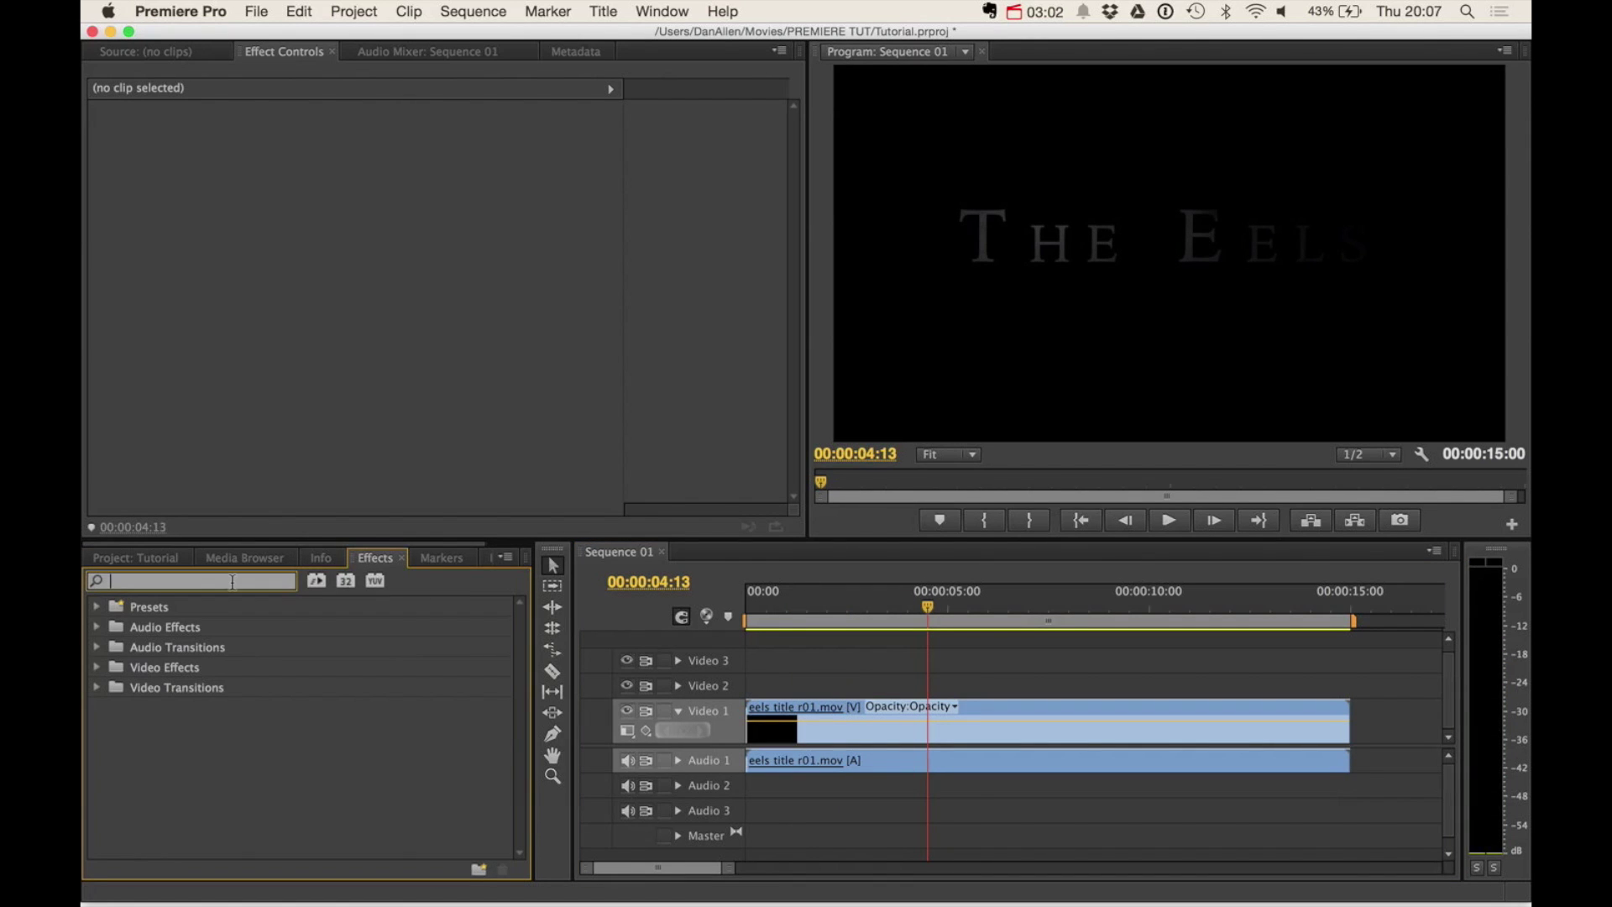
type("fast")
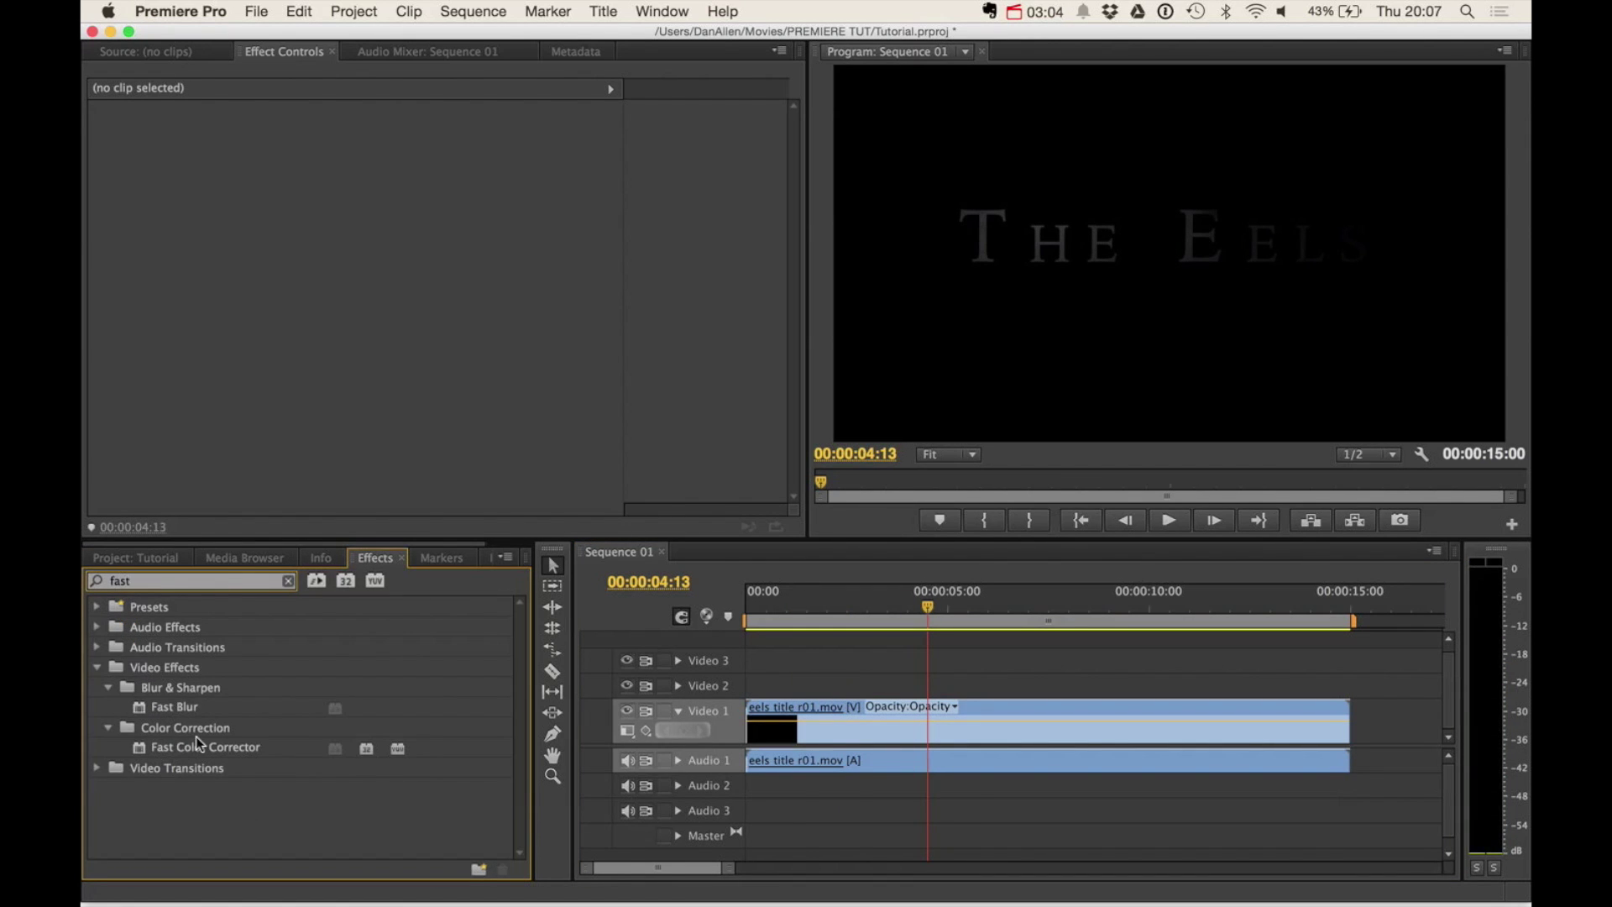
left_click_drag(162, 752, 789, 714)
- Push the colour balance toward blue, raise Output Black to 27.7, and lower Input White slightly
scroll(514, 339, "down", 5)
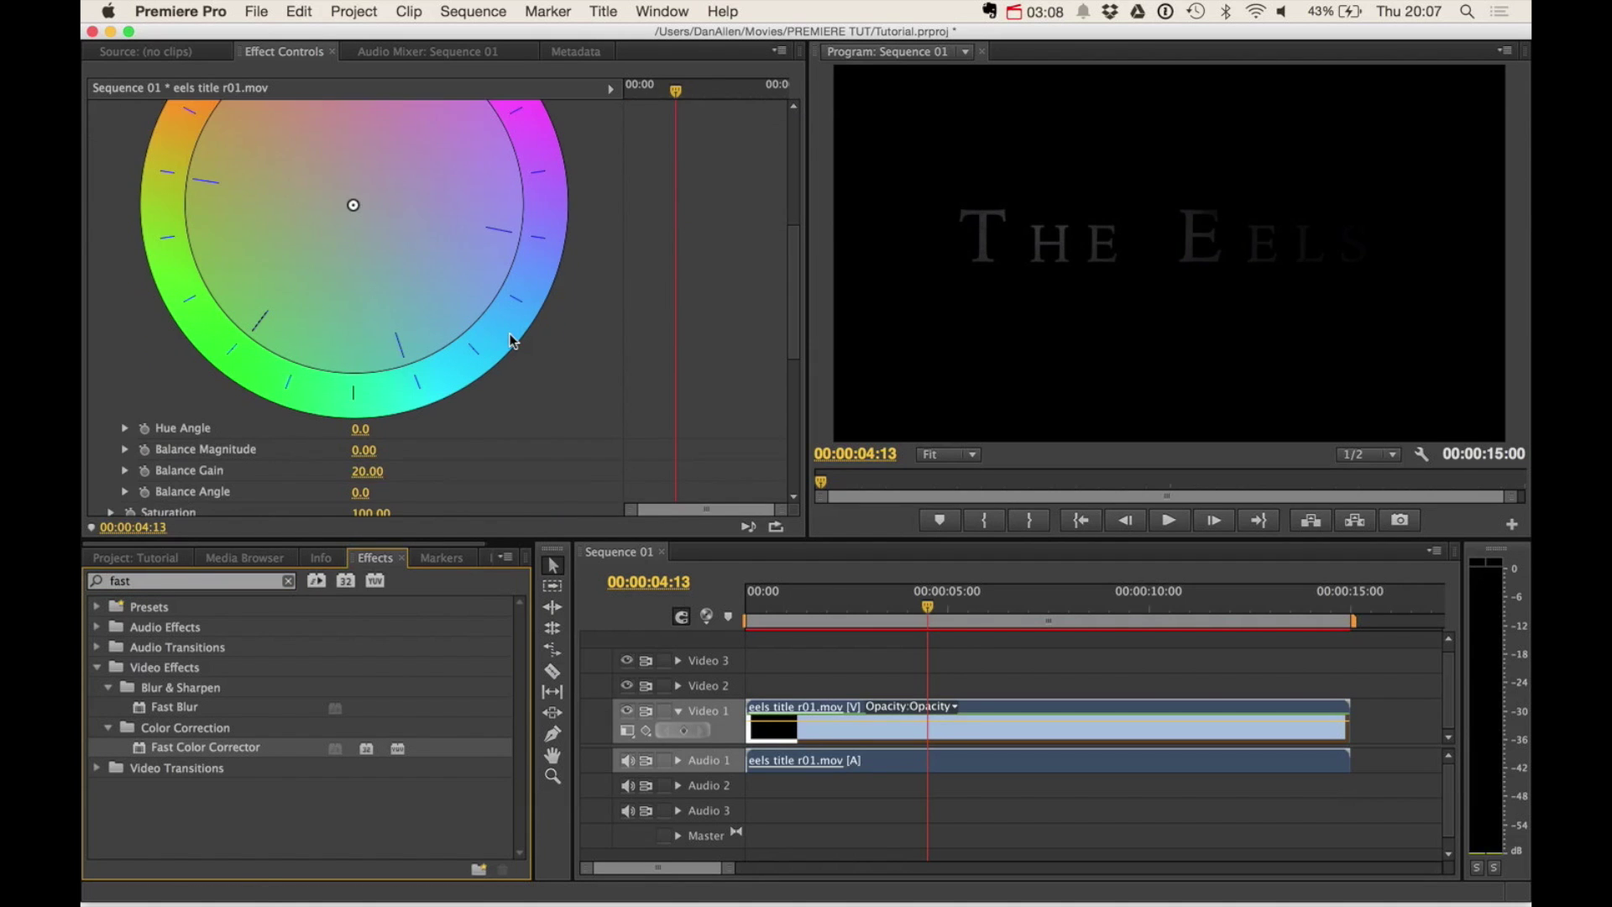
left_click_drag(352, 205, 440, 275)
scroll(439, 274, "down", 10)
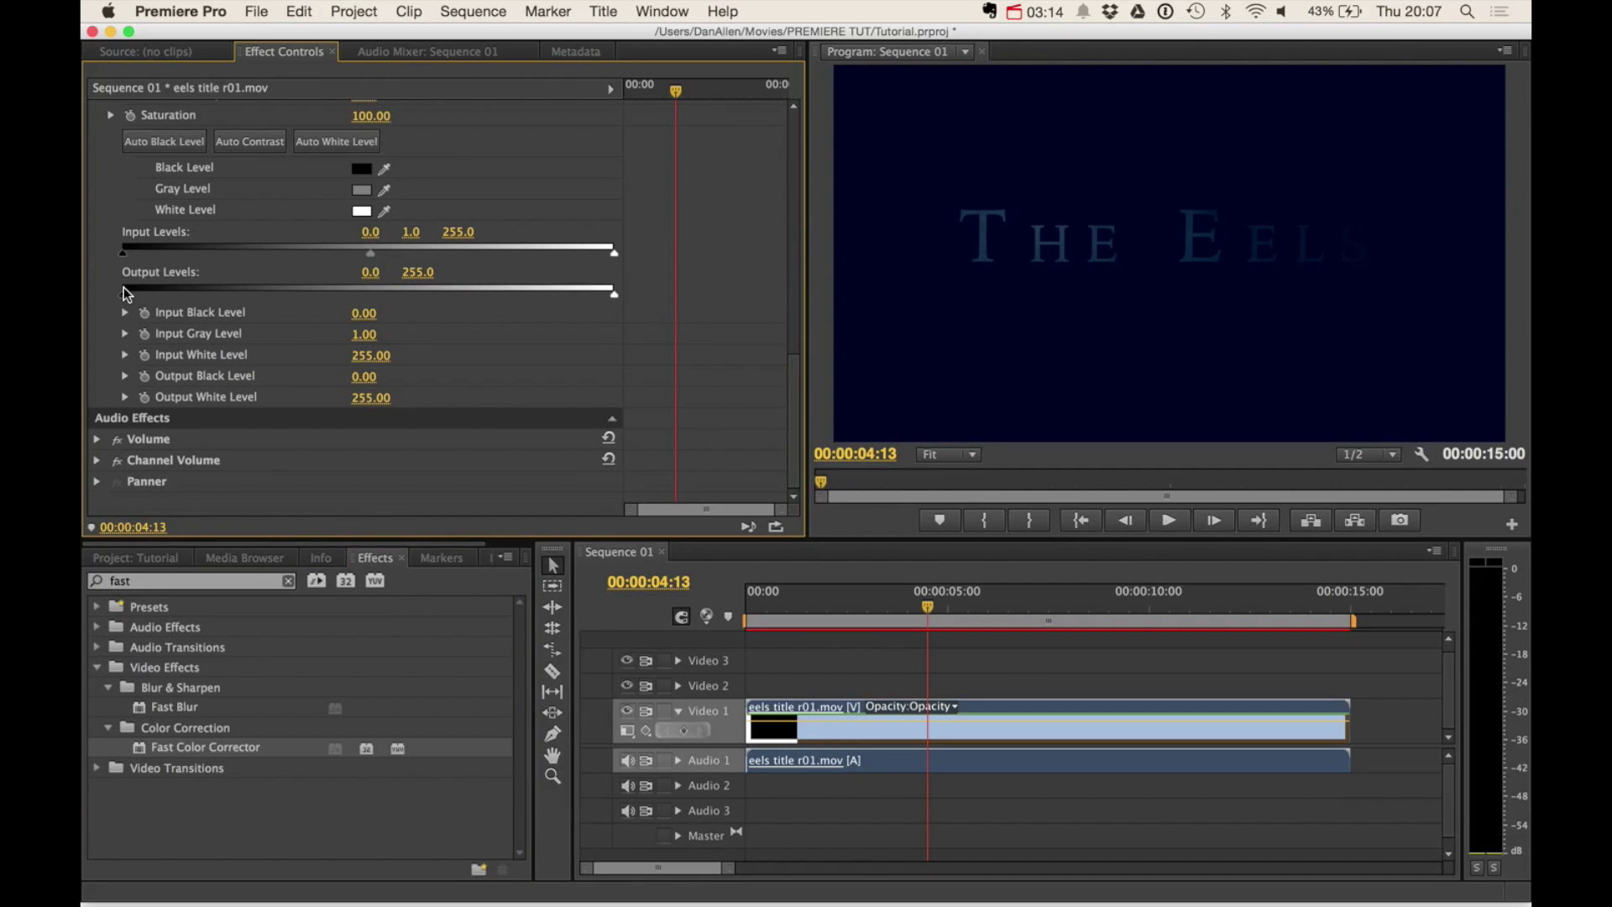
left_click_drag(134, 295, 176, 296)
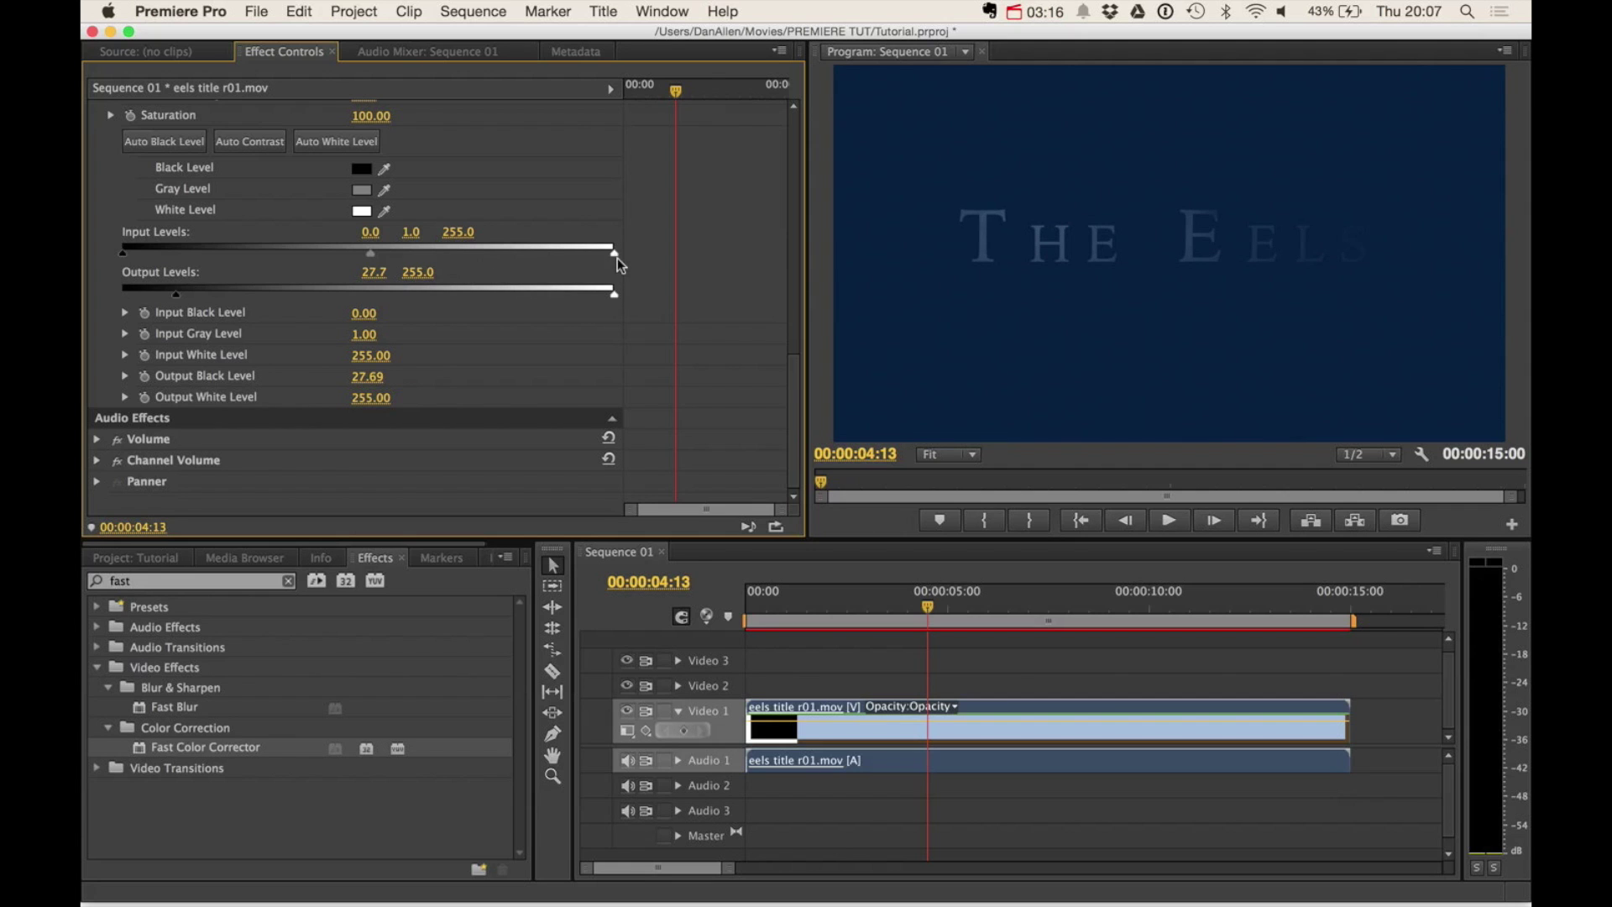
left_click_drag(615, 253, 569, 257)
scroll(529, 267, "up", 10)
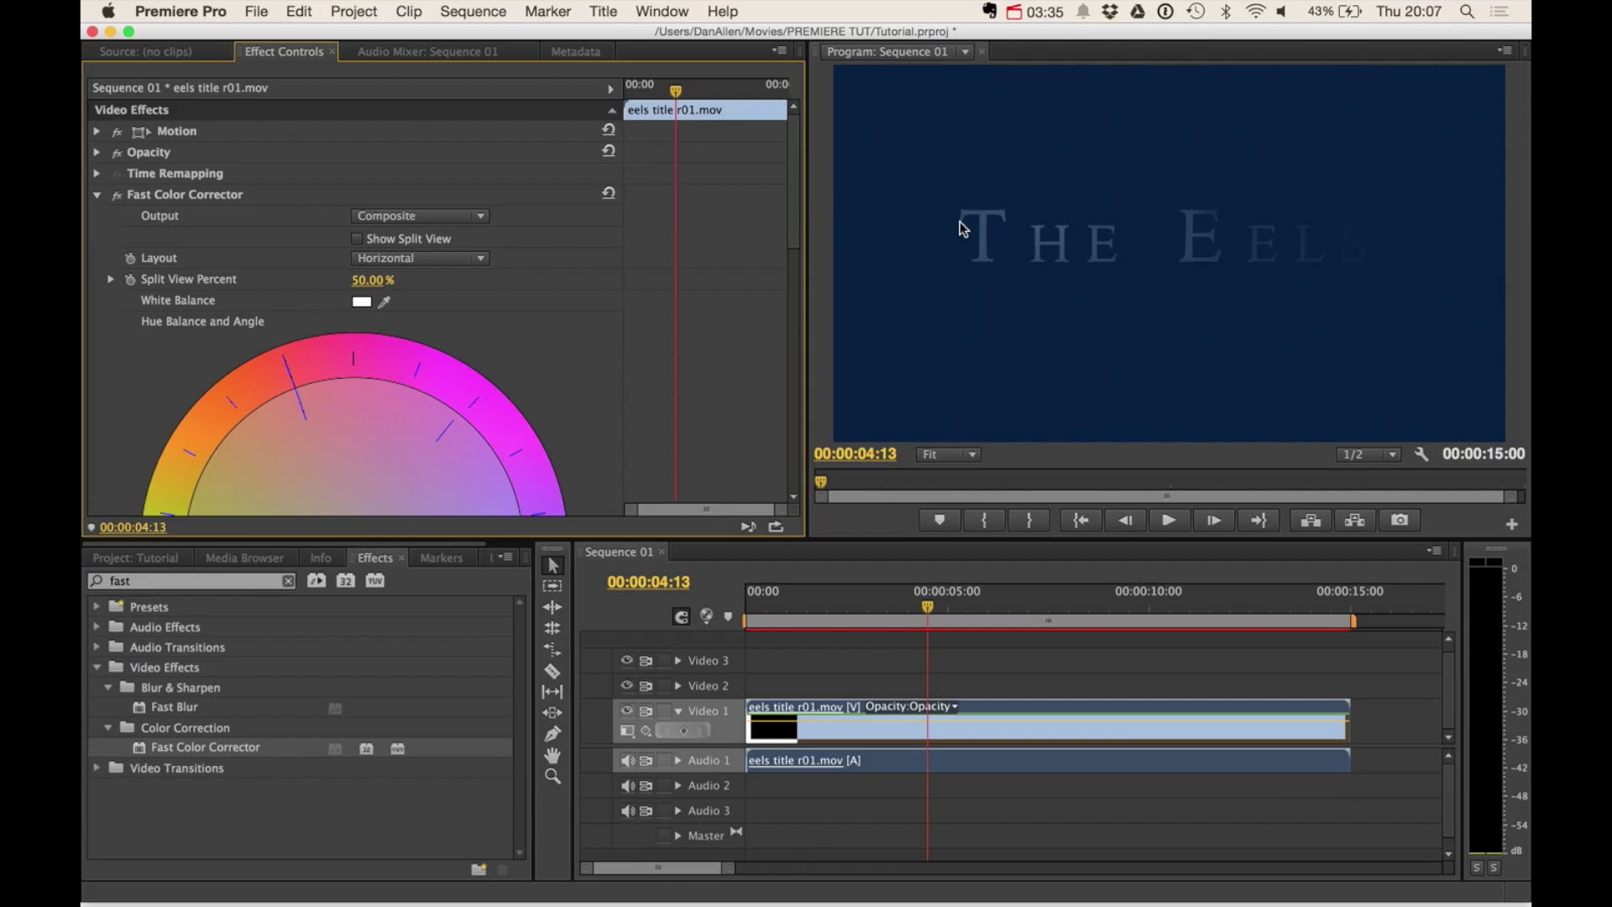
- Toggle the Fast Color Corrector off and on to compare, then collapse its settings
left_click(112, 199)
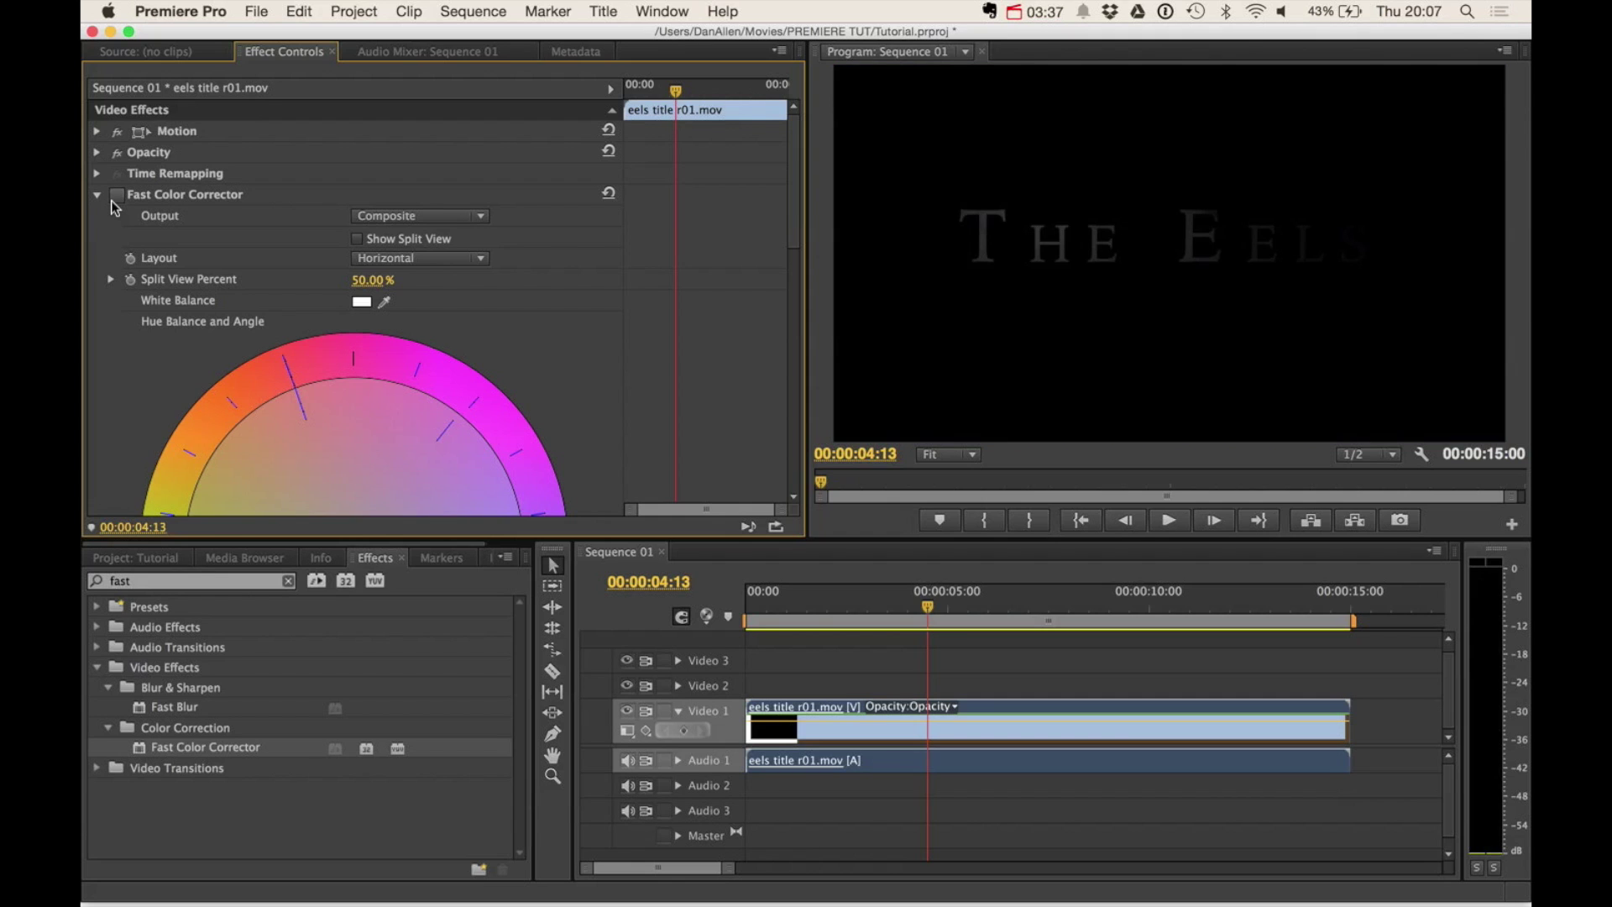
left_click(112, 200)
left_click(115, 197)
left_click(115, 196)
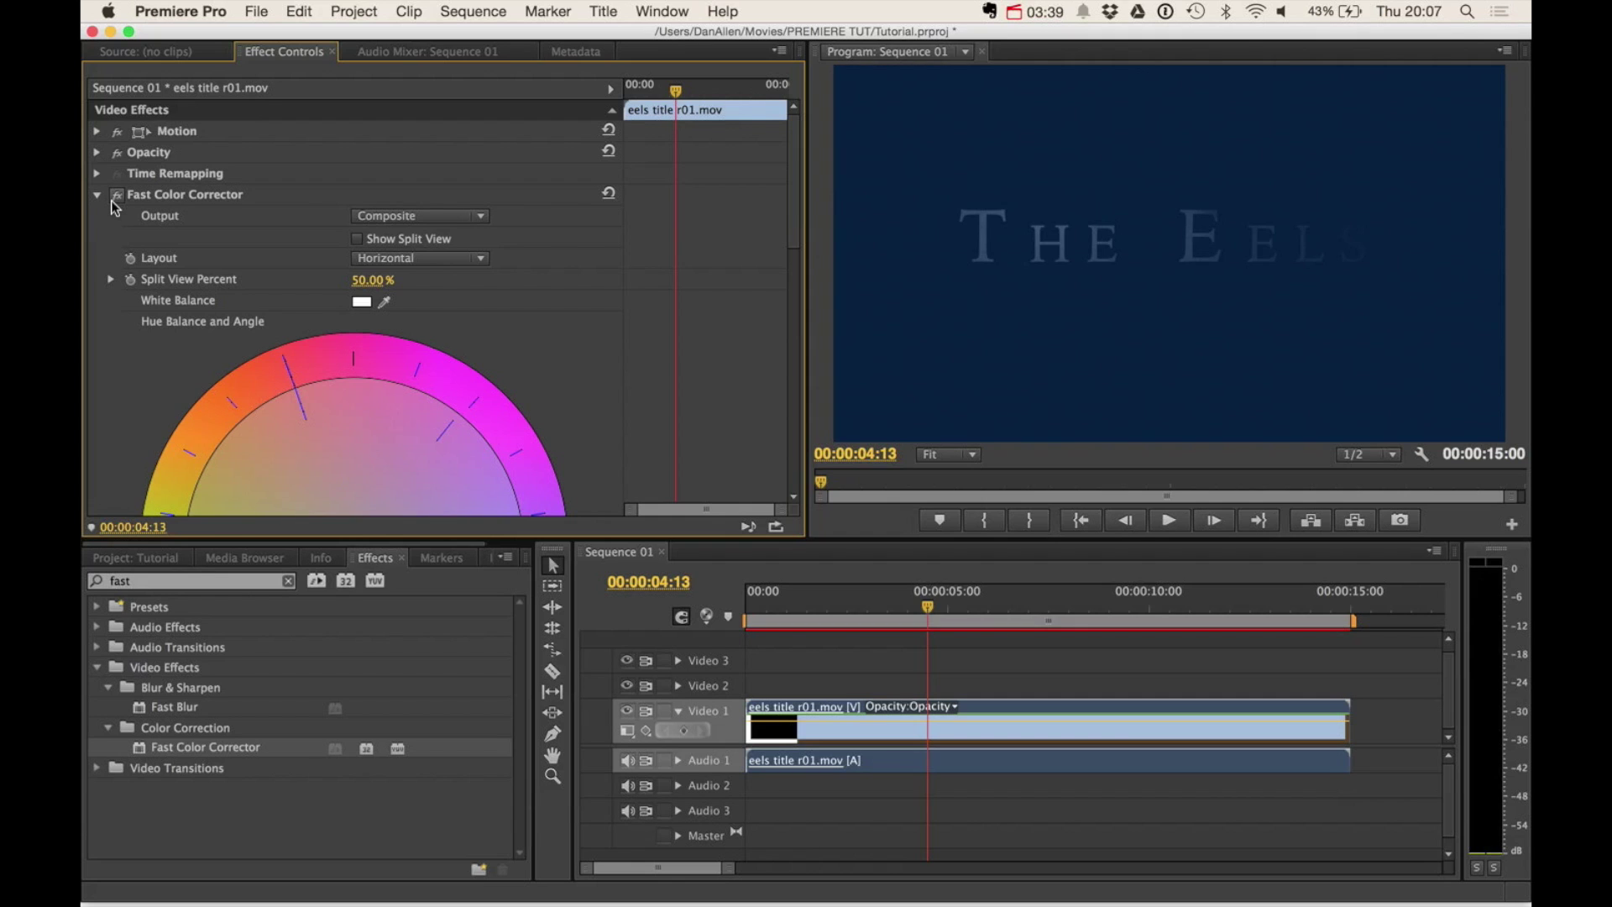
left_click(115, 196)
left_click(116, 195)
left_click(96, 196)
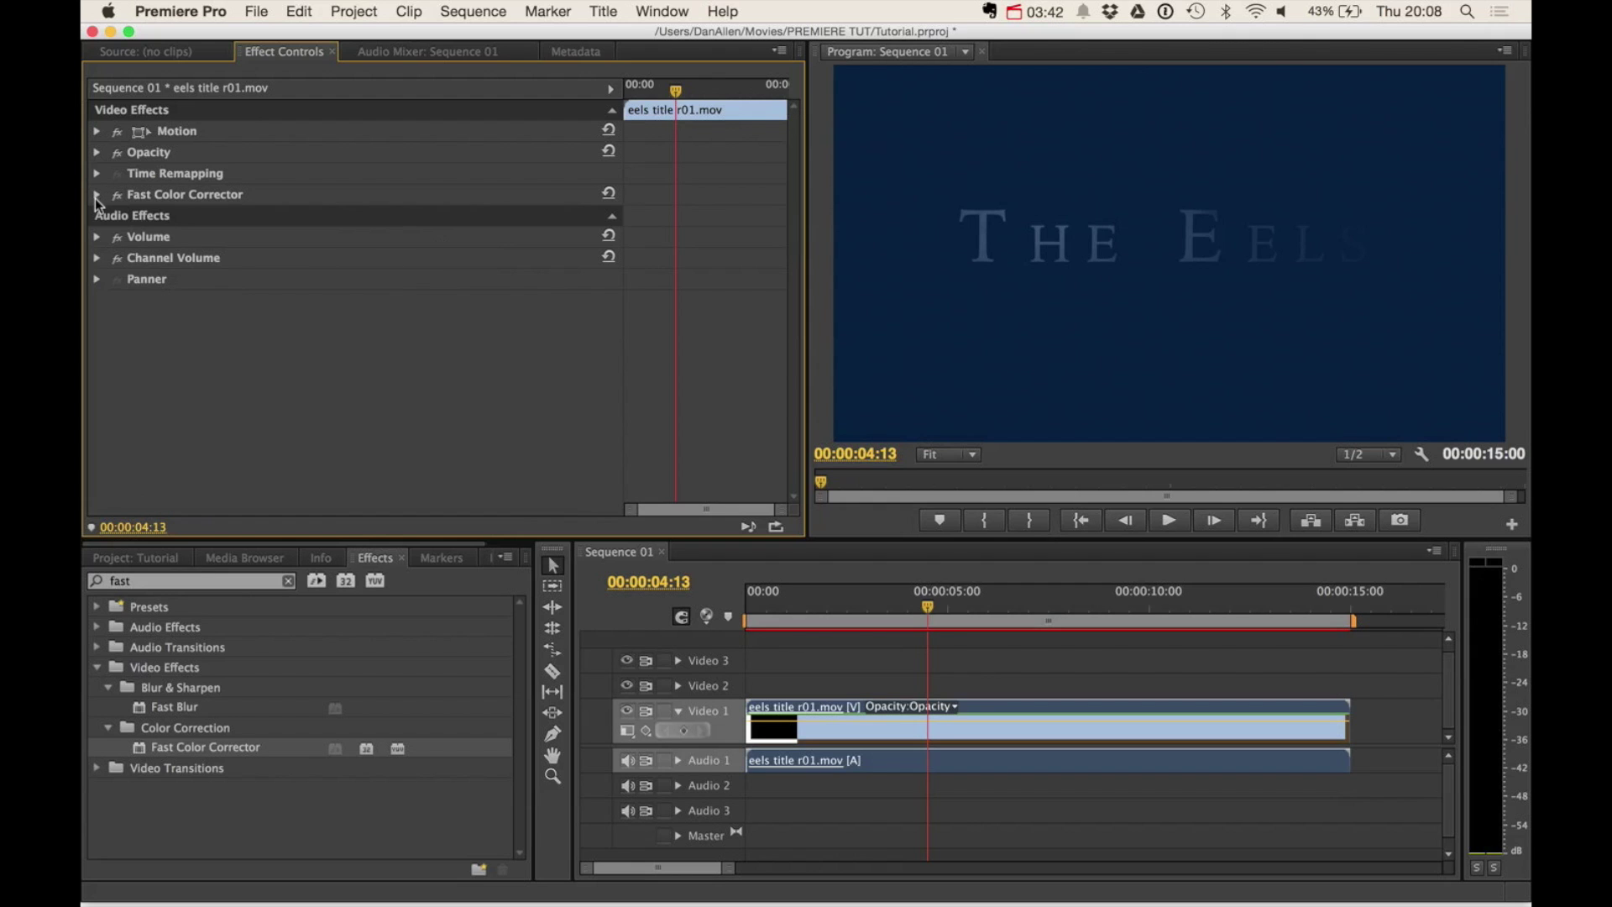
- Search for 'lut bud' and add two LUT Buddy effects to the title clip
left_click(249, 581)
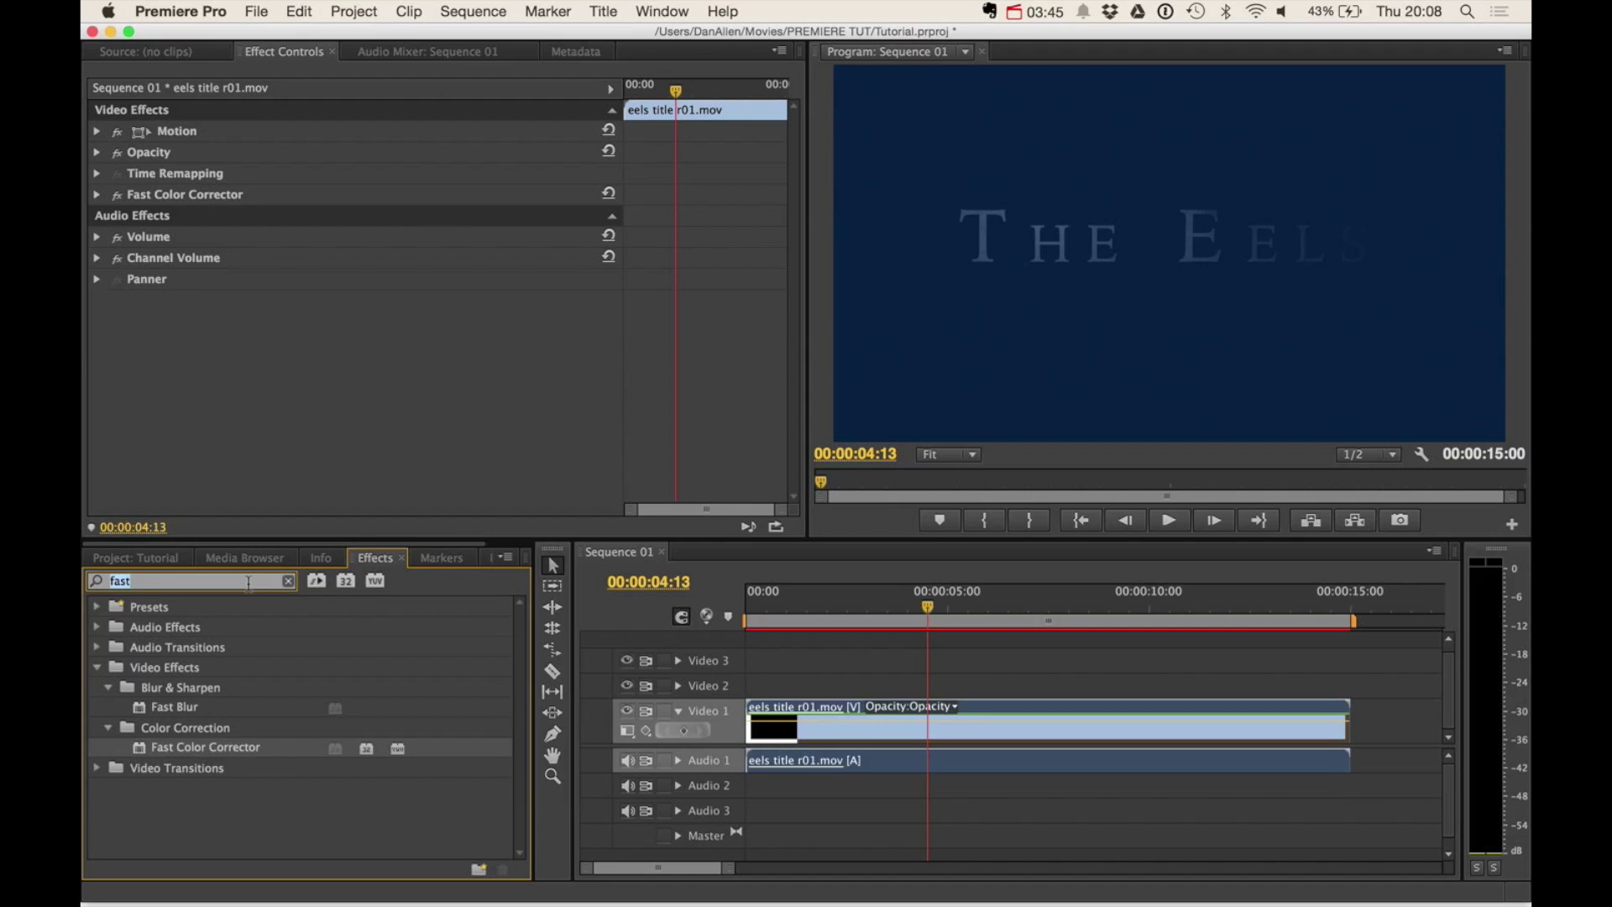
type("lut")
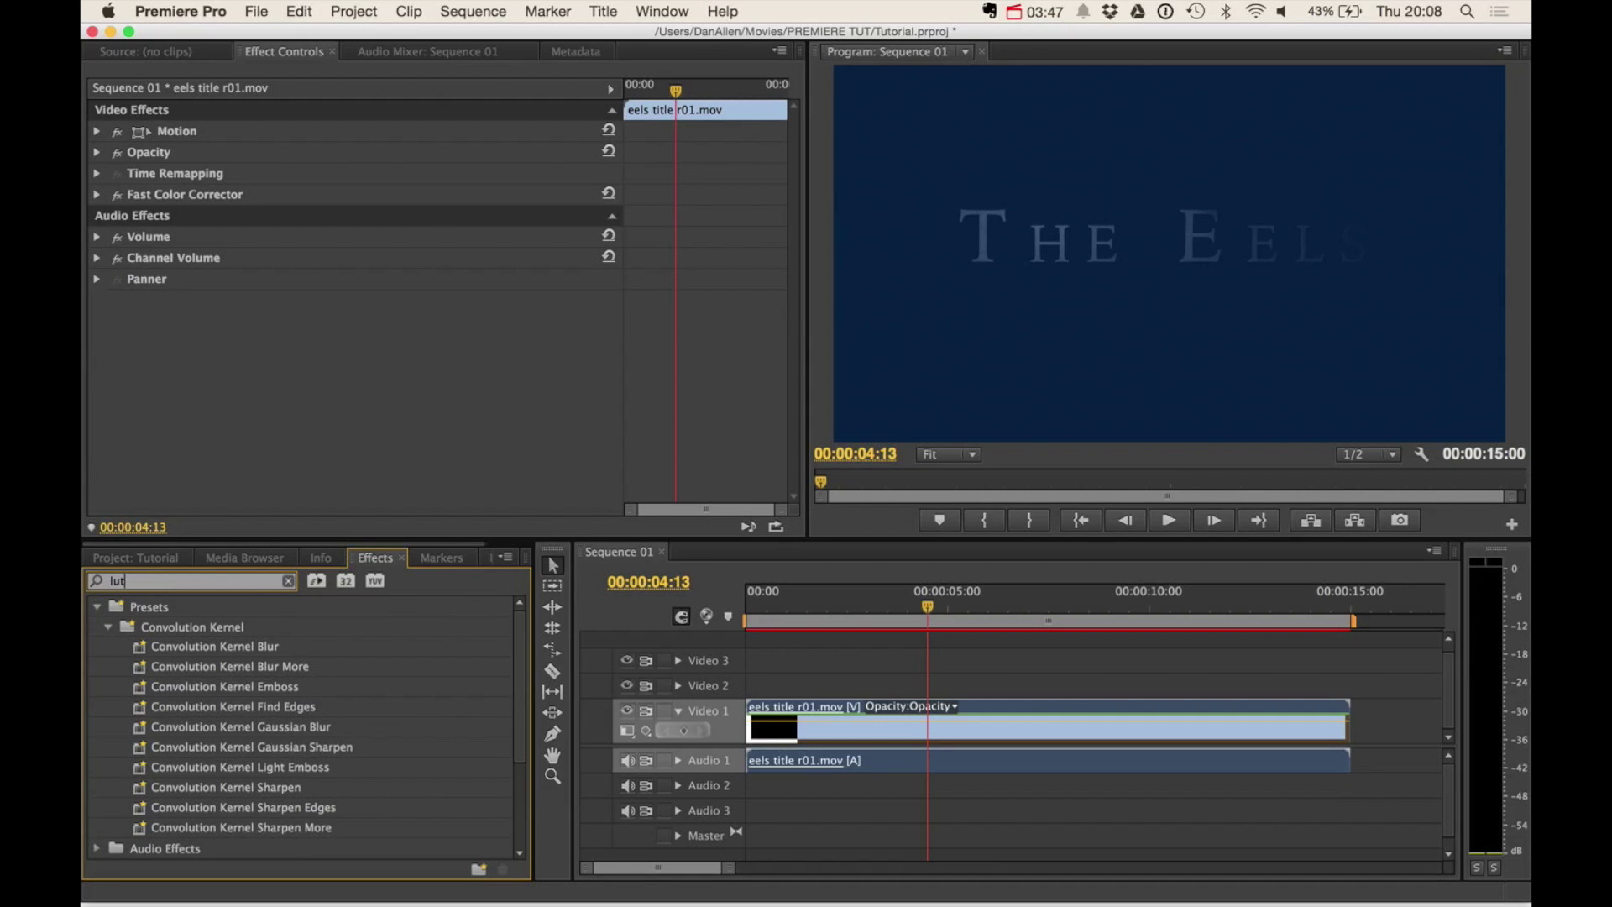
type(" bud")
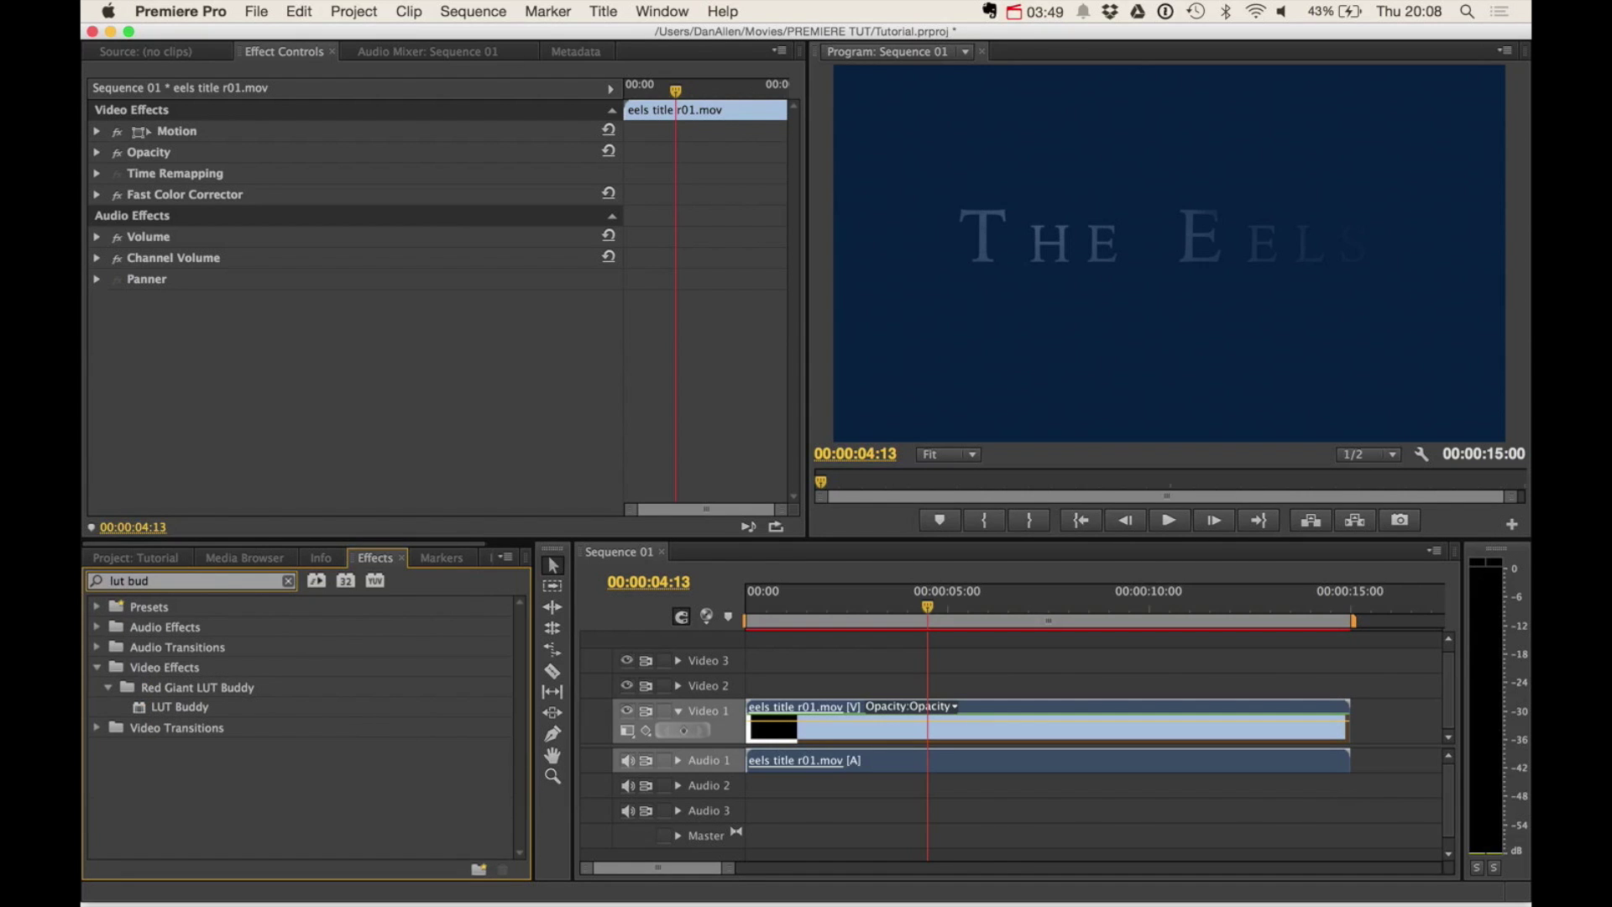
left_click_drag(178, 705, 230, 185)
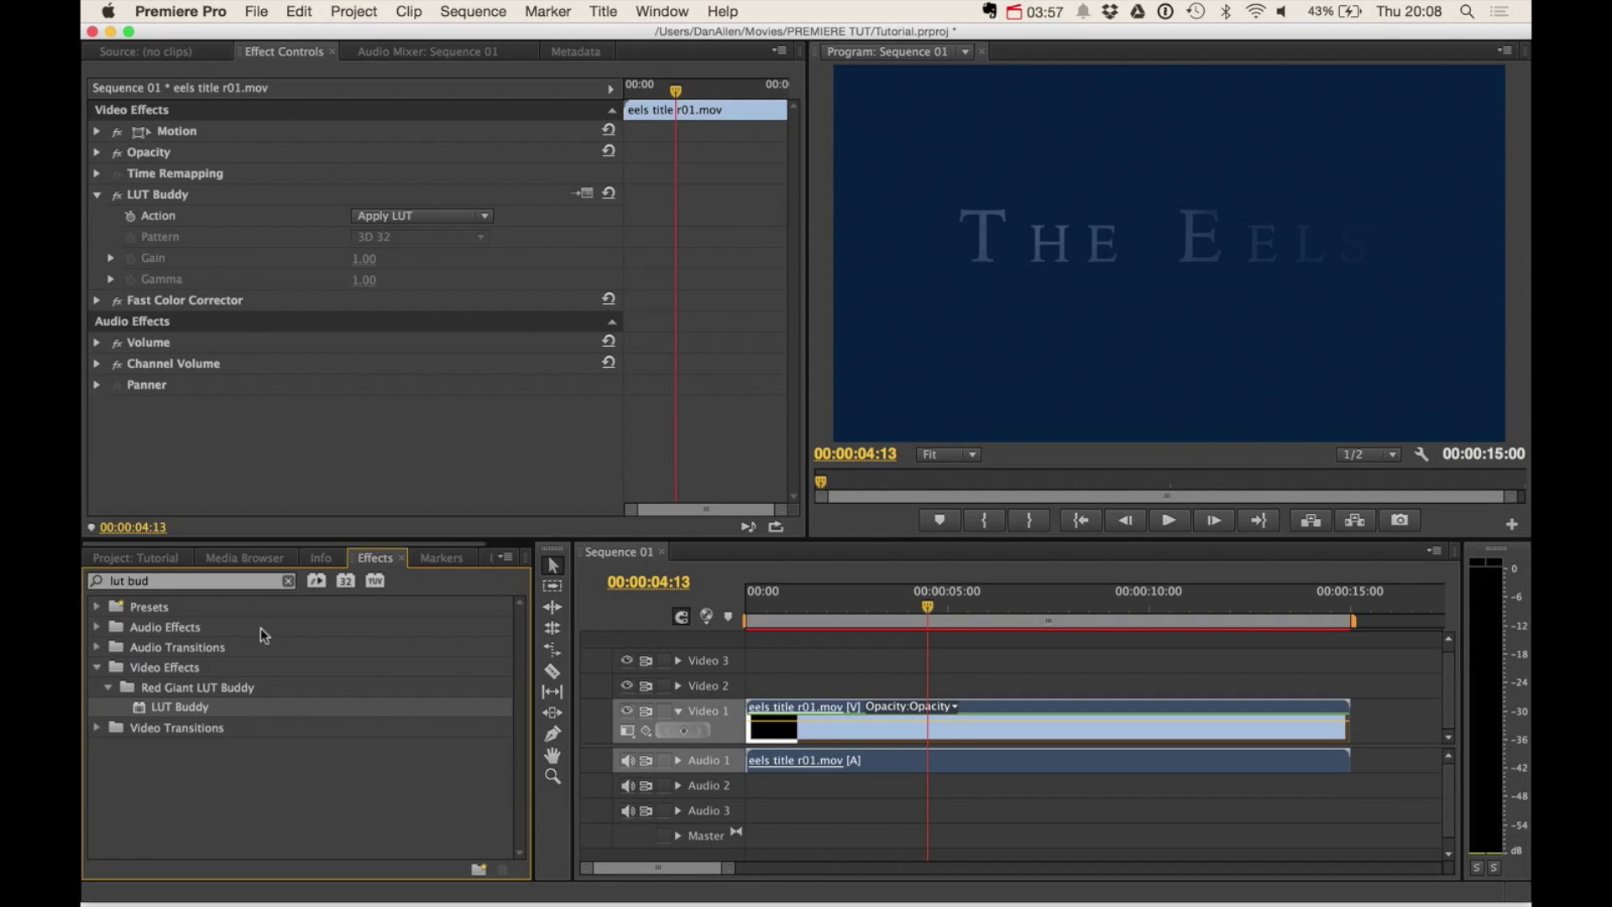
left_click_drag(197, 711, 219, 343)
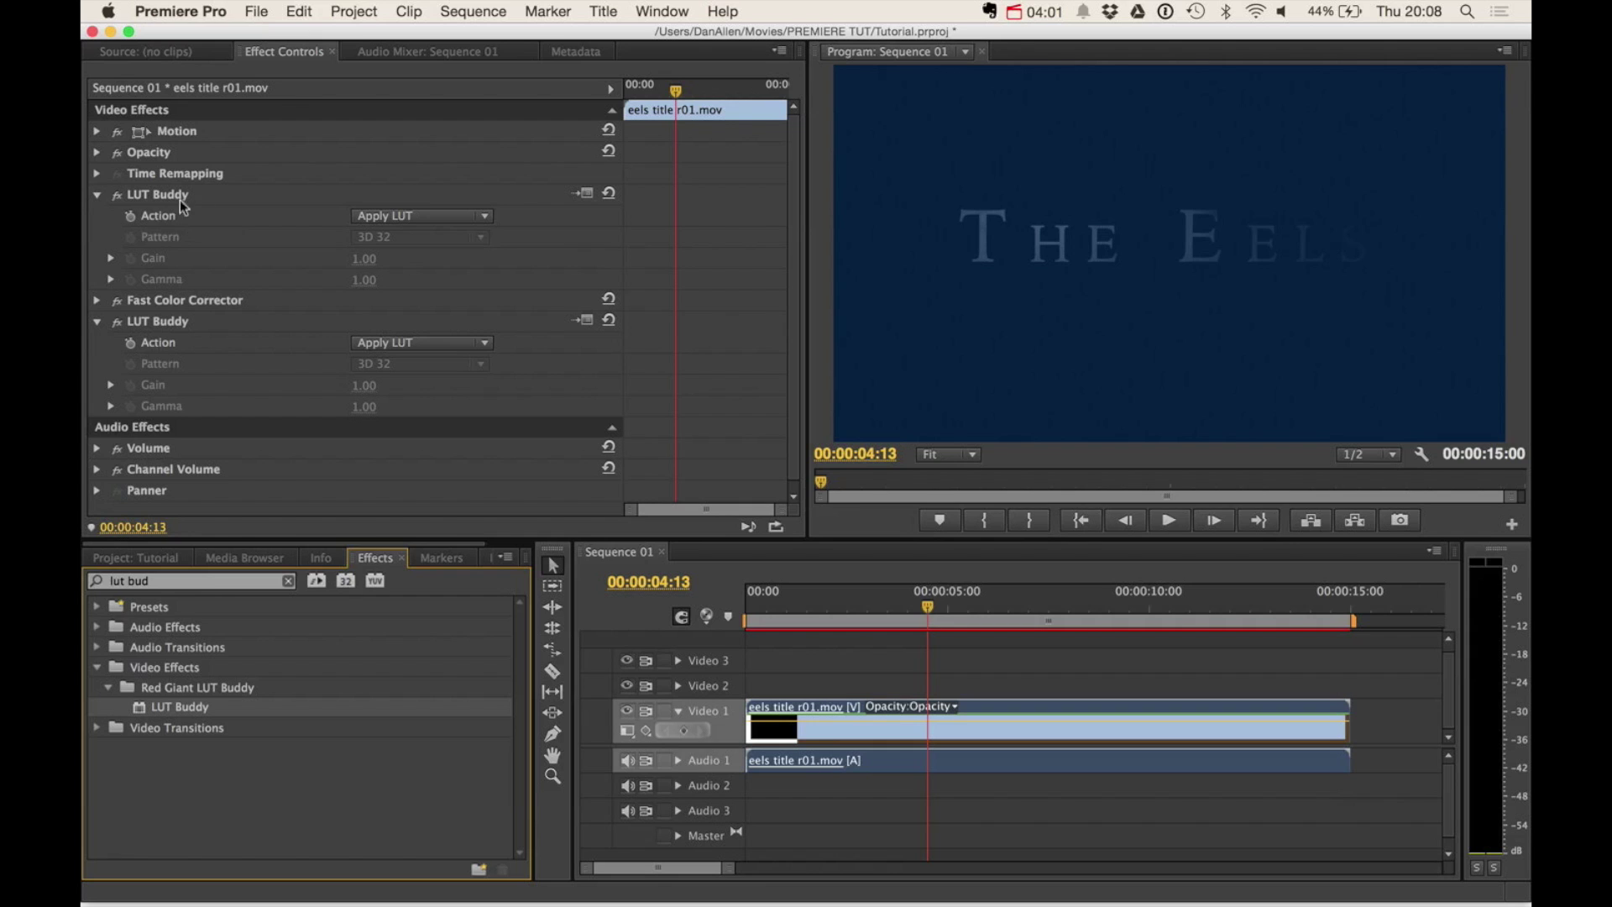
- Set the first LUT Buddy's Action to Draw Pattern and select the second LUT Buddy
left_click(164, 217)
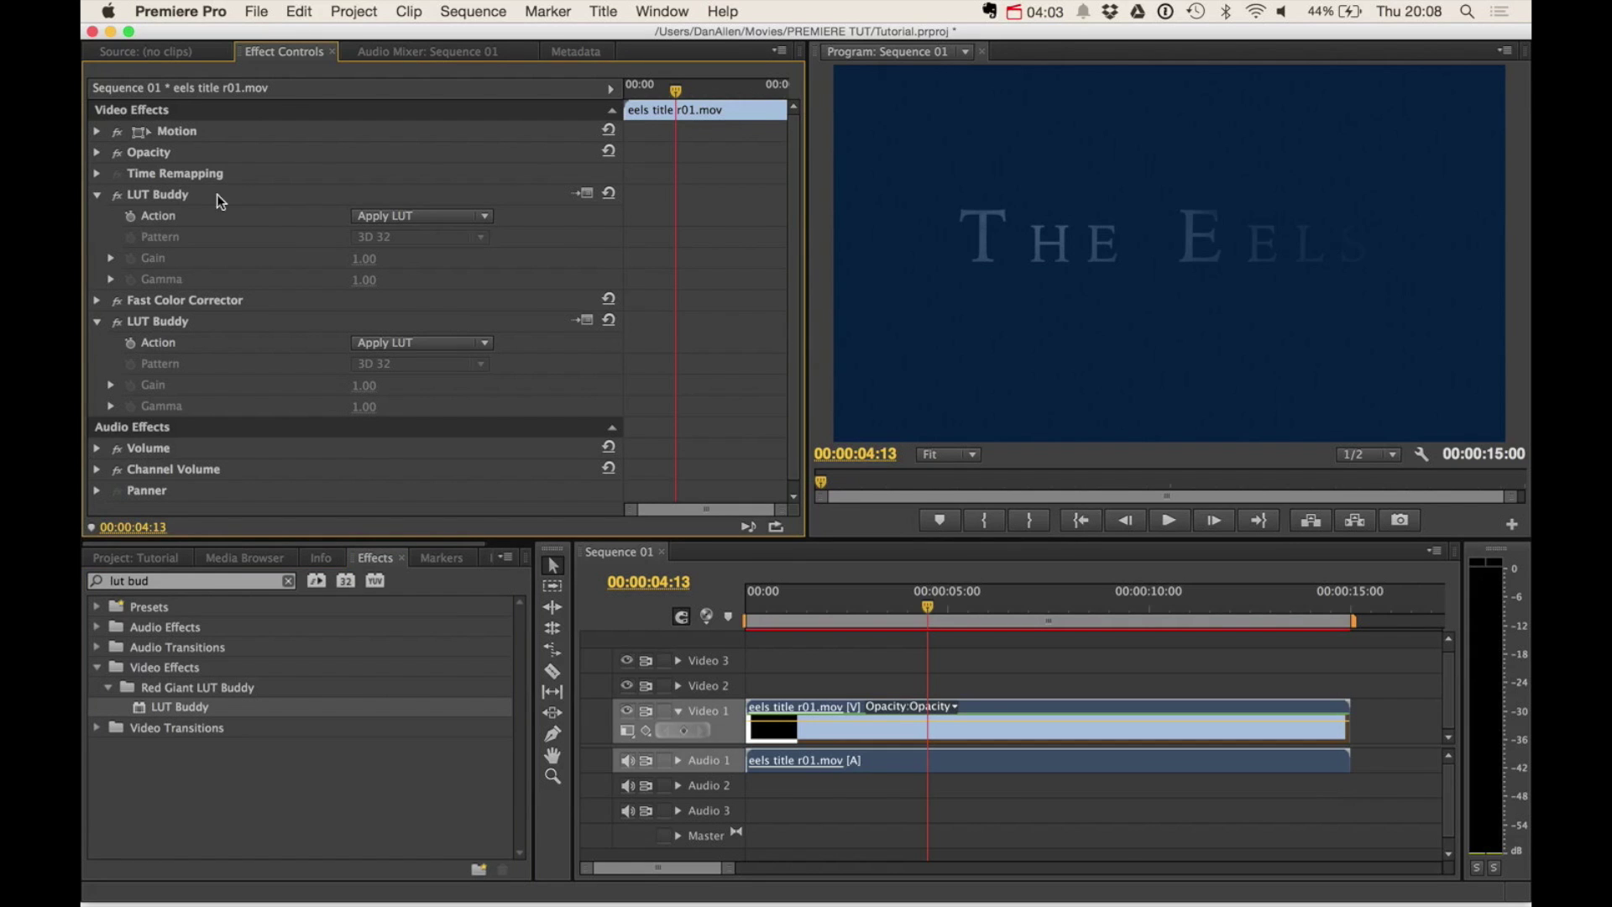
left_click(442, 217)
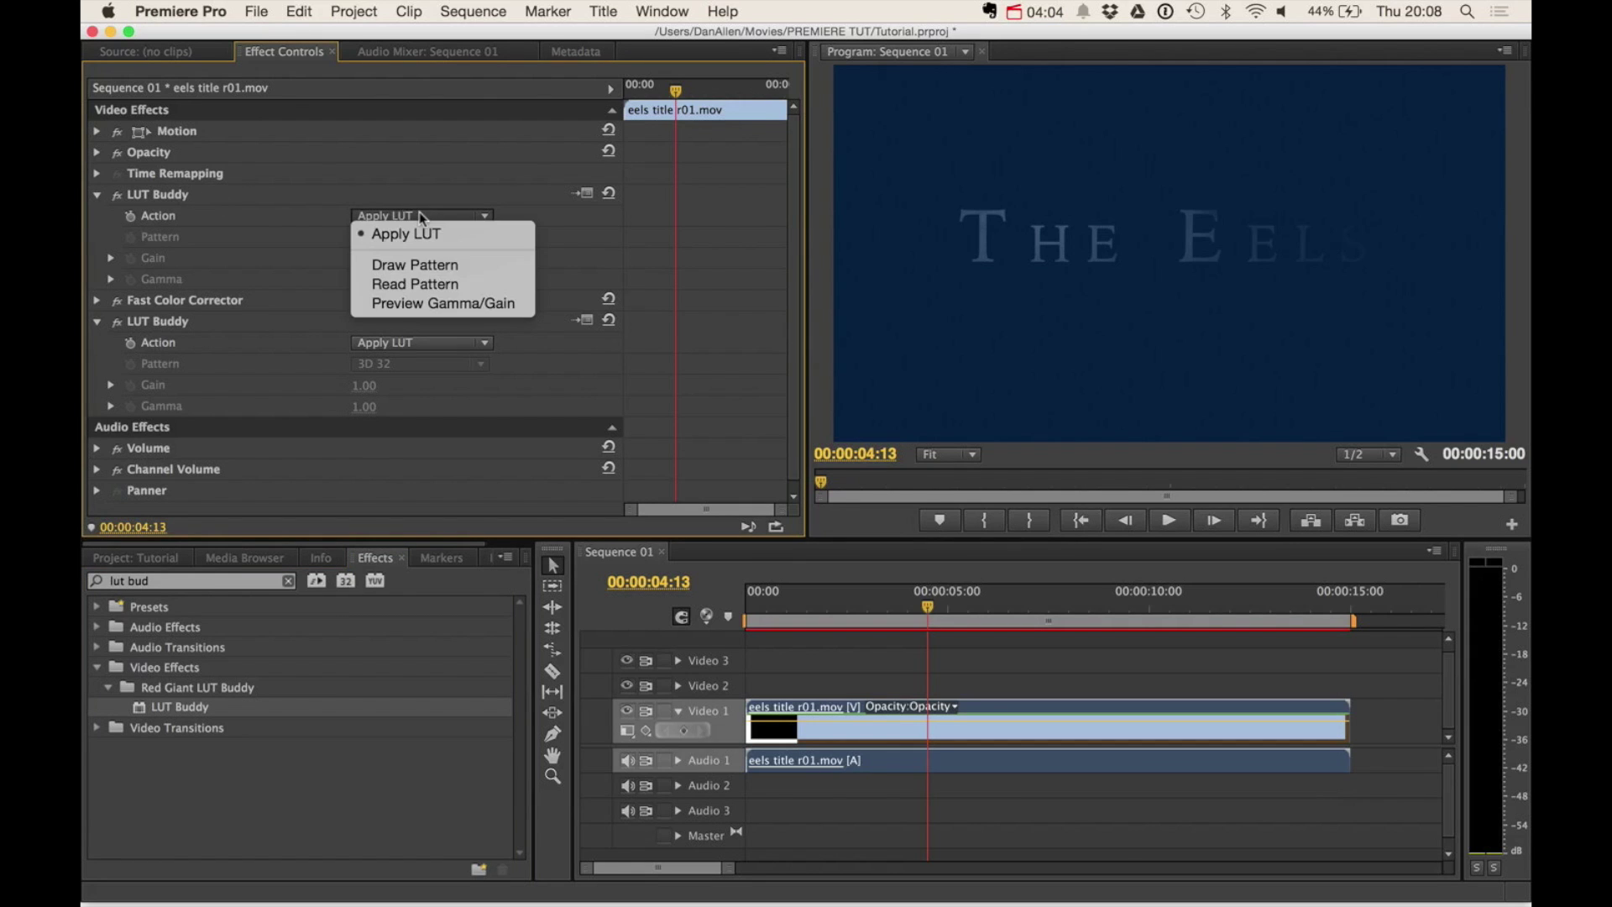
left_click(415, 264)
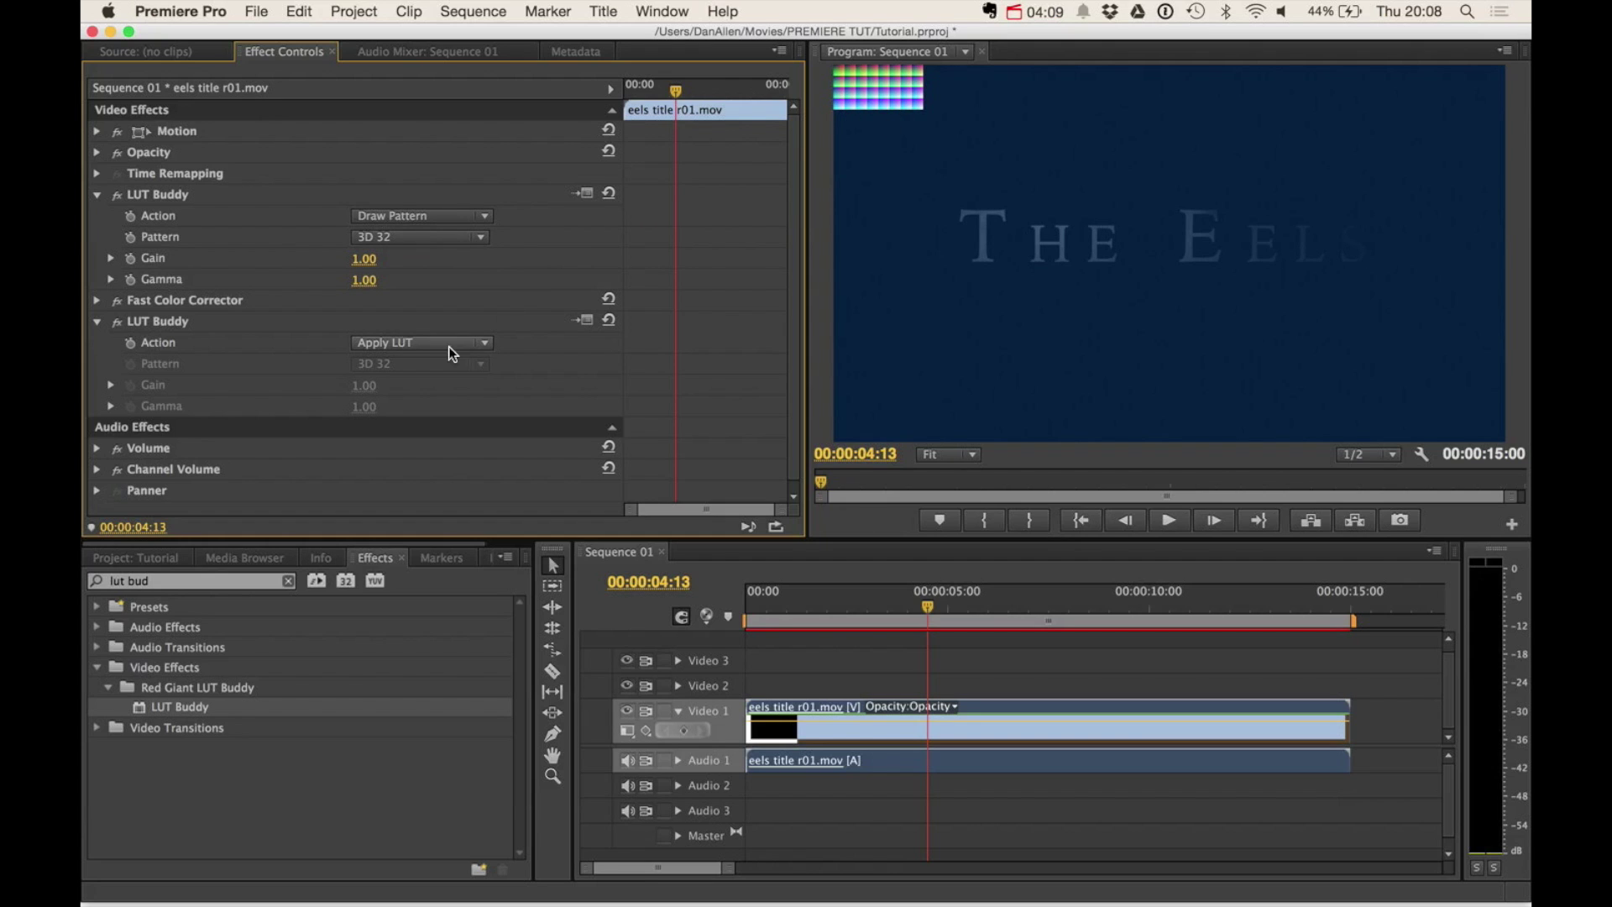
left_click(136, 327)
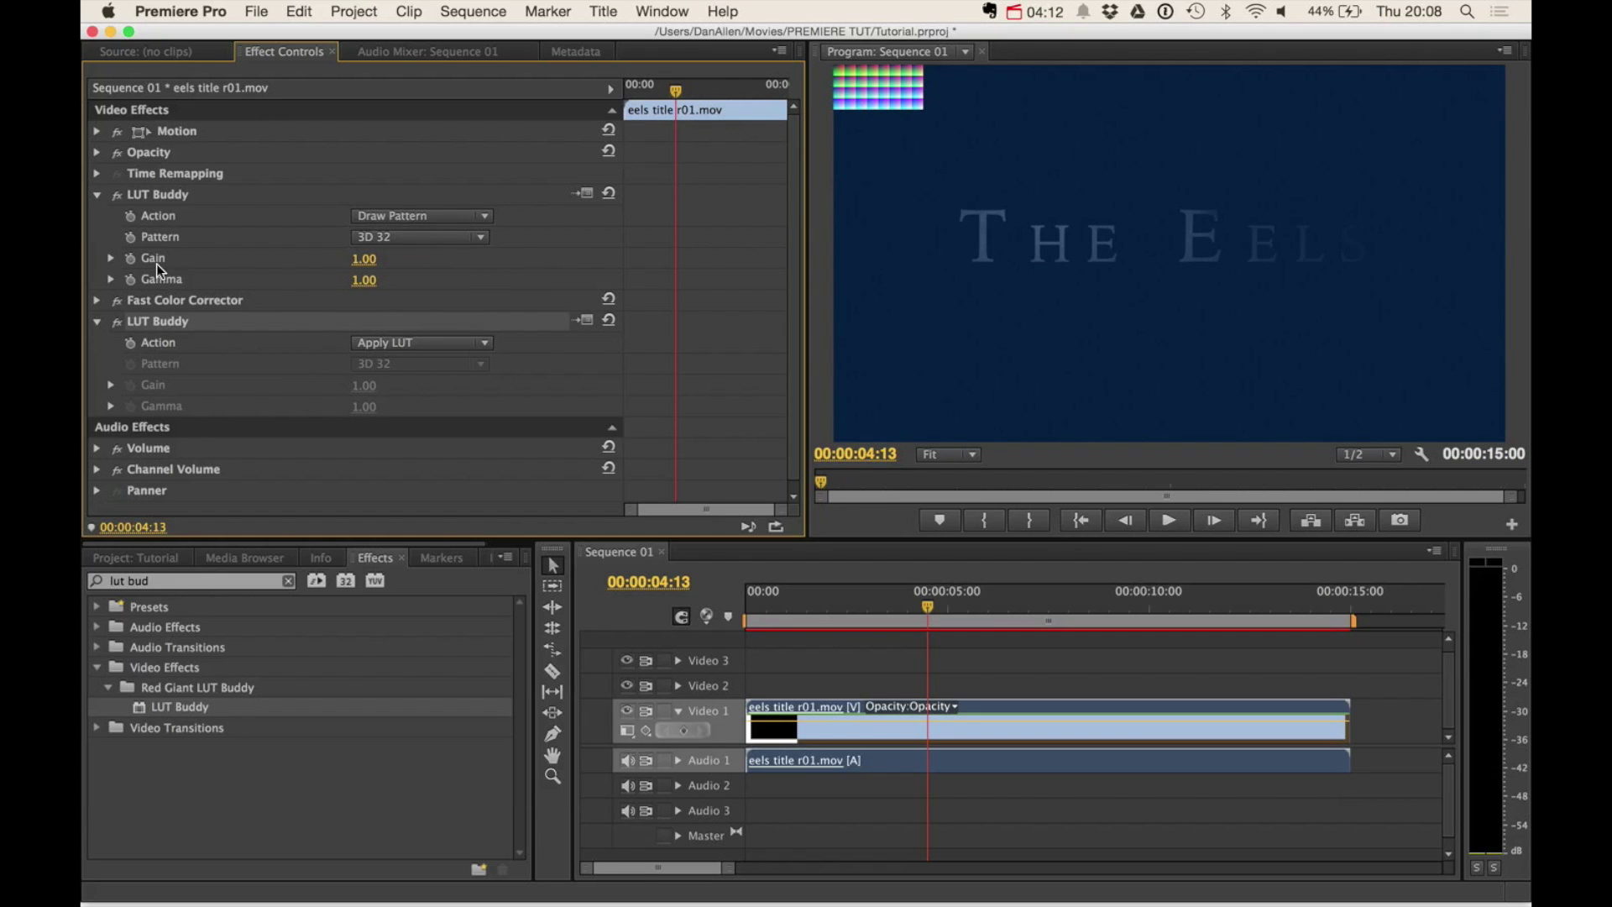
- Add a second Fast Color Corrector between the LUT Buddies and collapse its settings
double_click(180, 581)
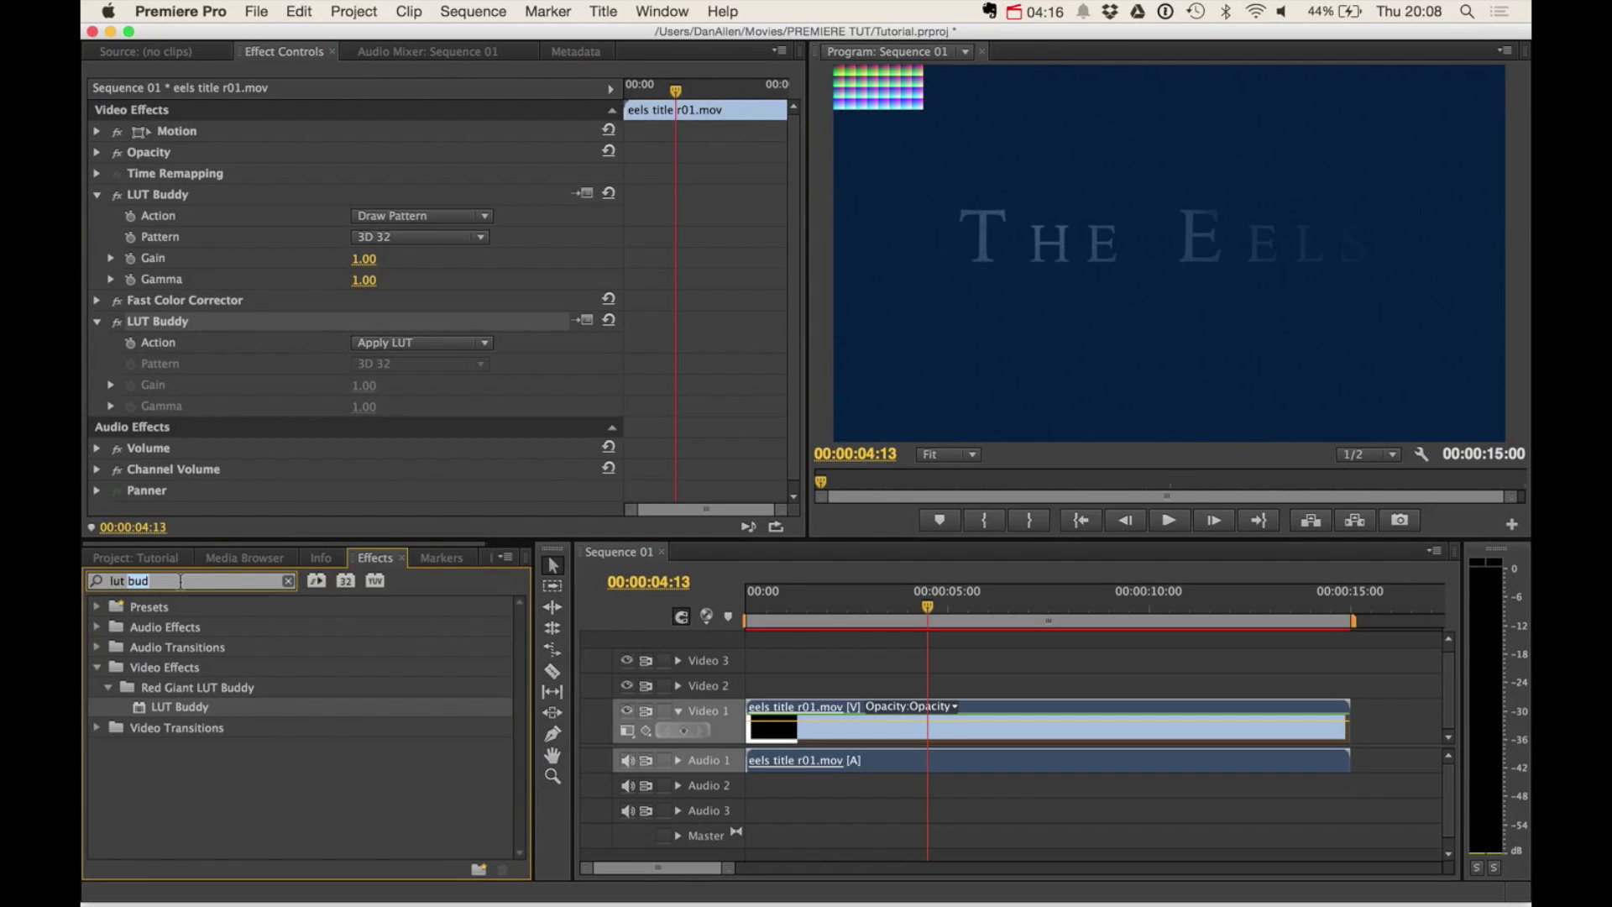
triple_click(181, 581)
type("fast")
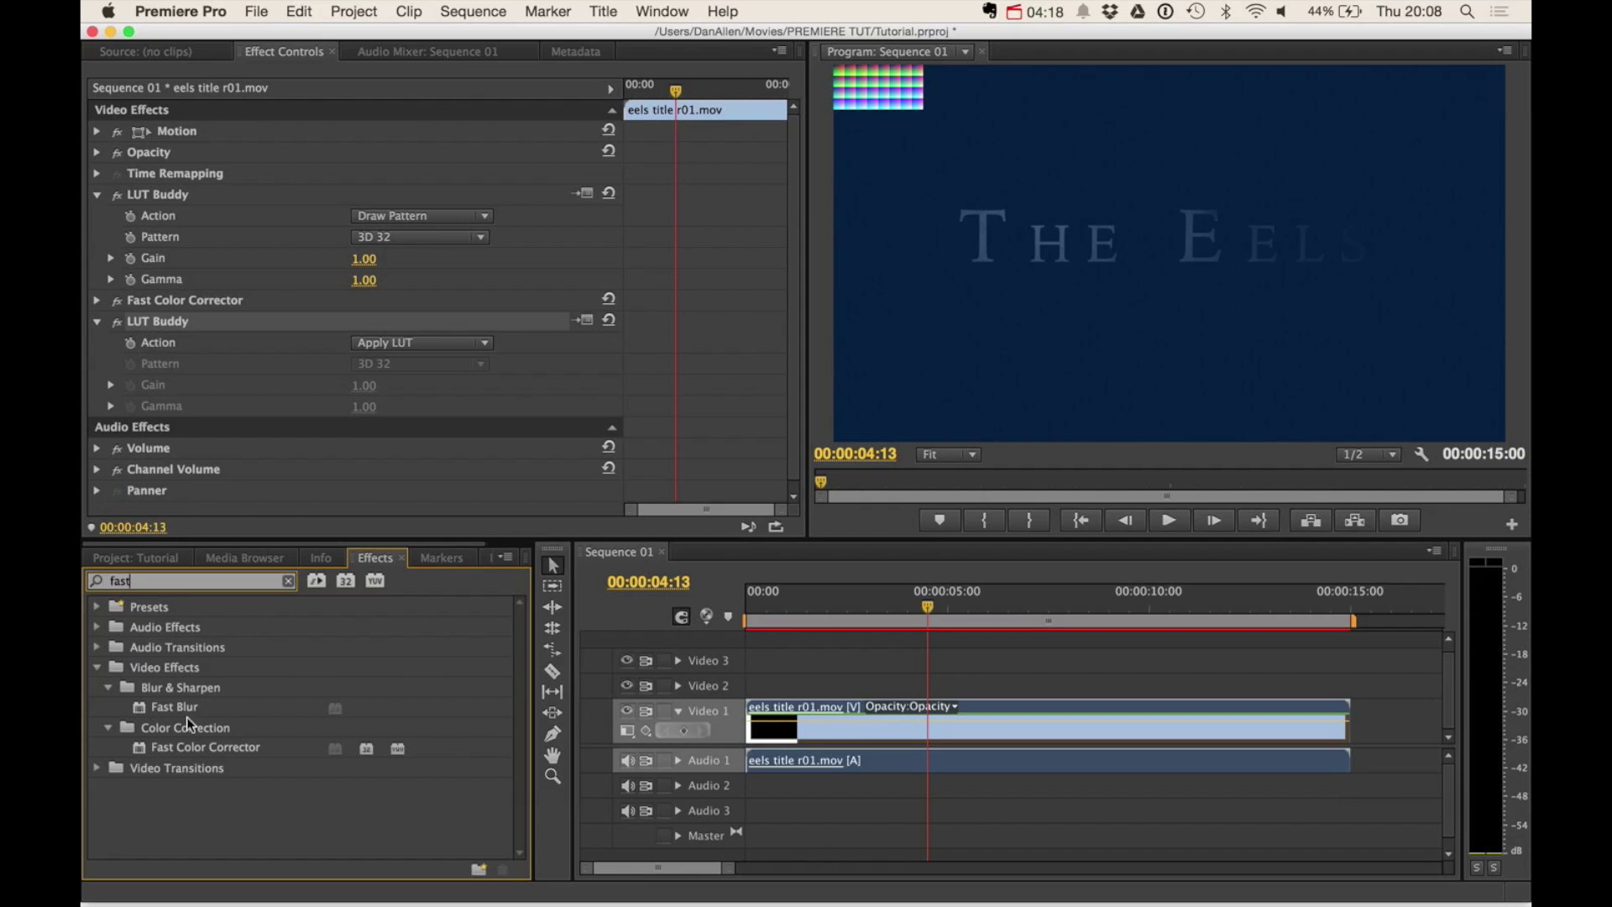
left_click_drag(193, 749, 202, 316)
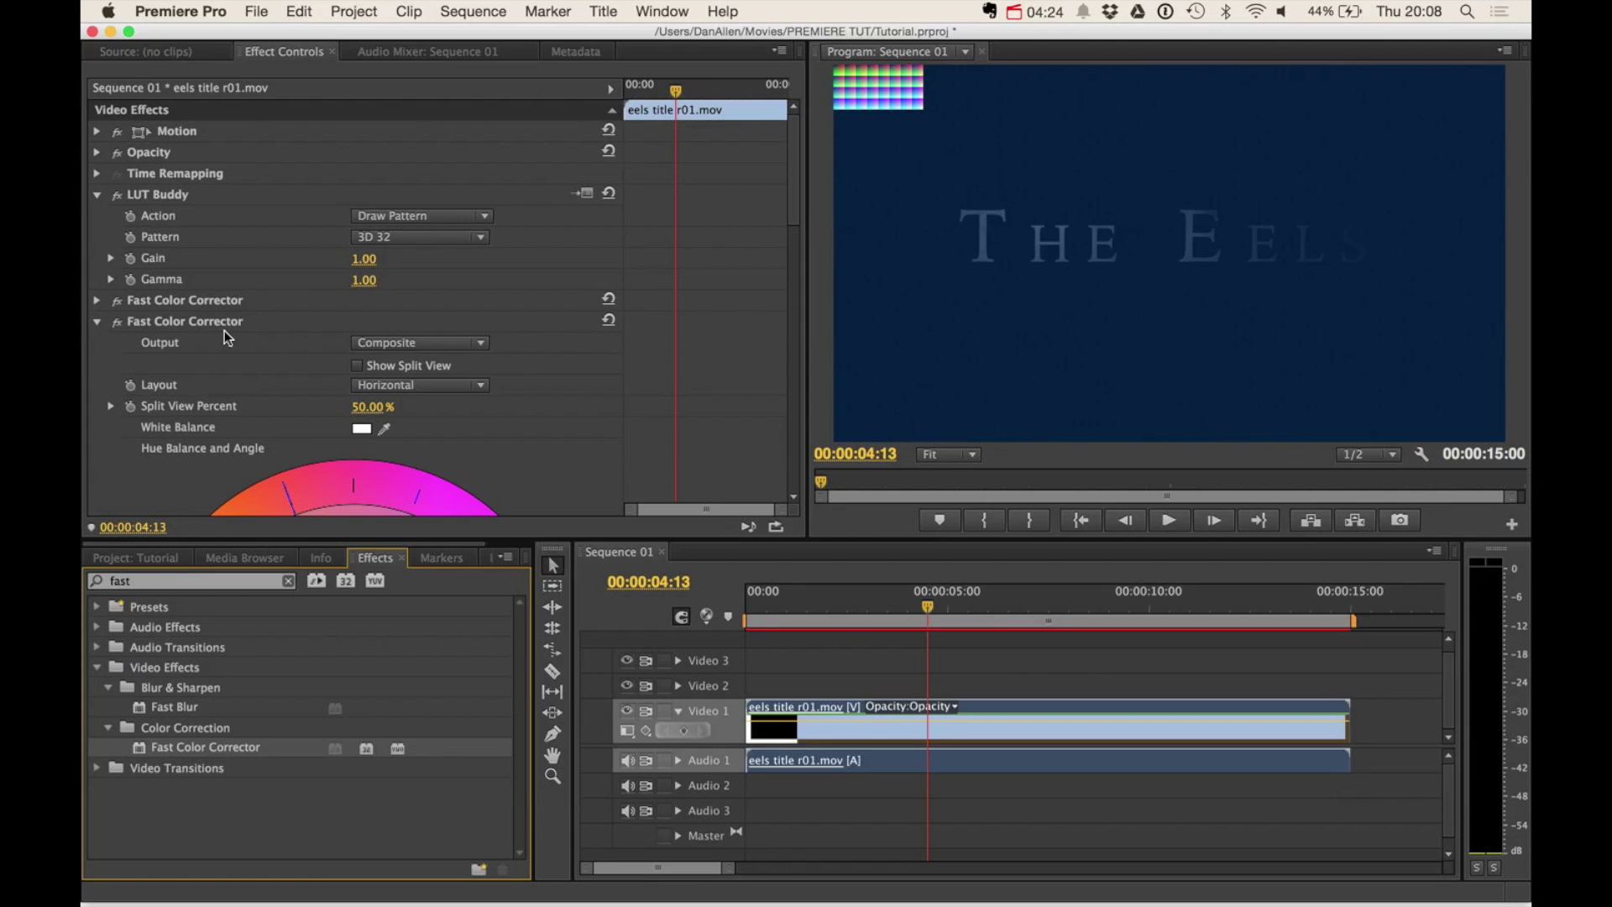
left_click(97, 324)
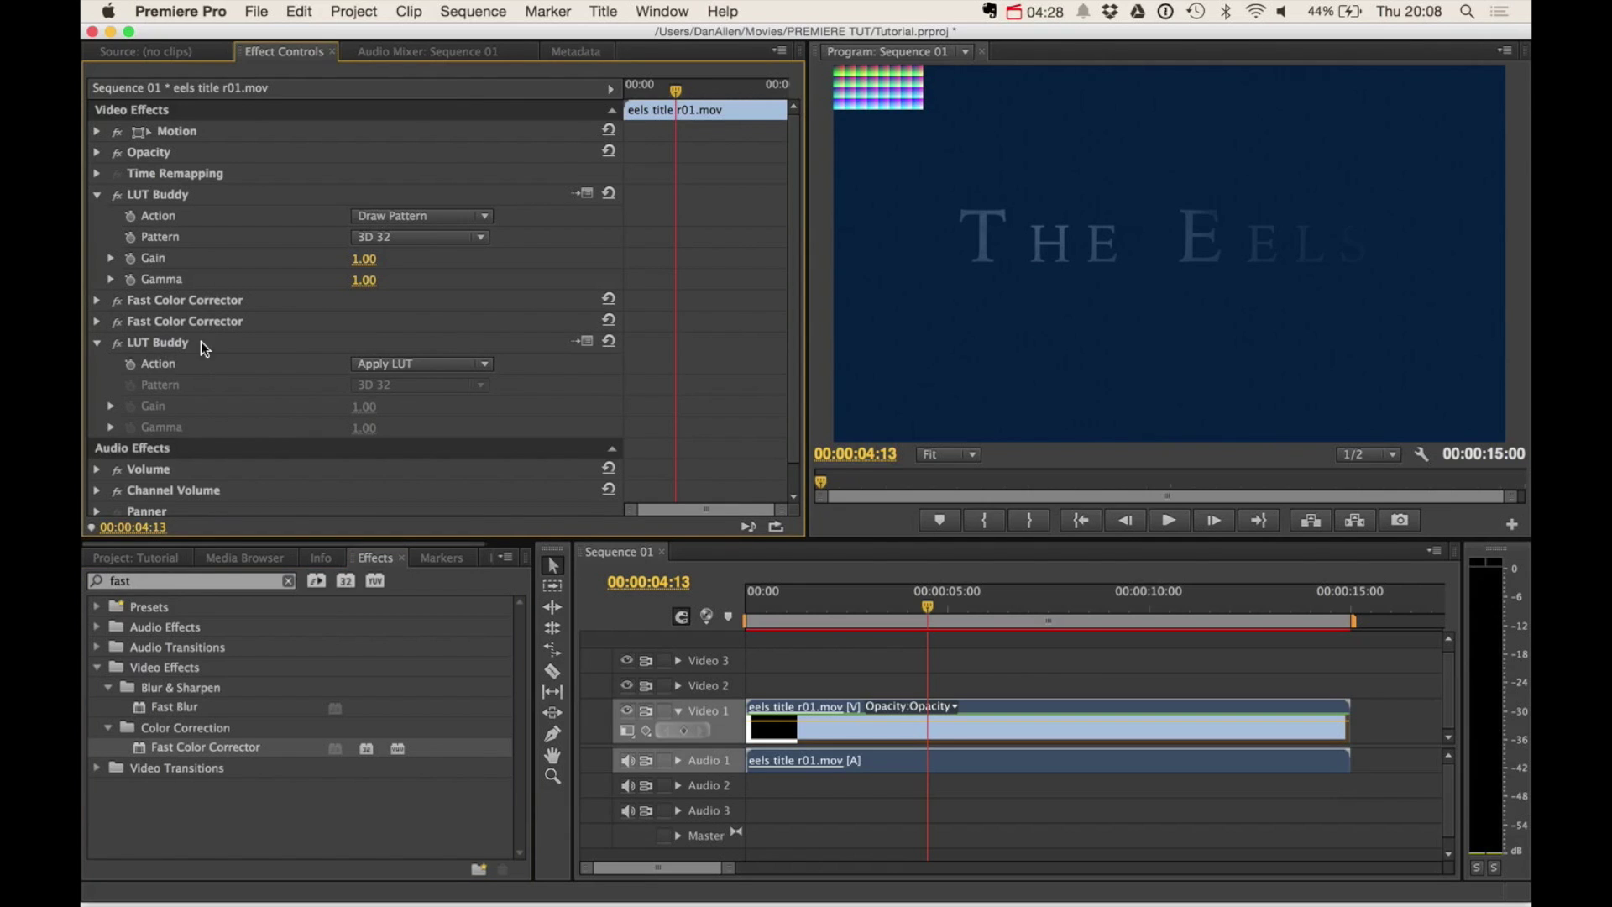
- Set the second LUT Buddy to Read Pattern, then toggle the first Fast Color Corrector to compare
left_click(384, 366)
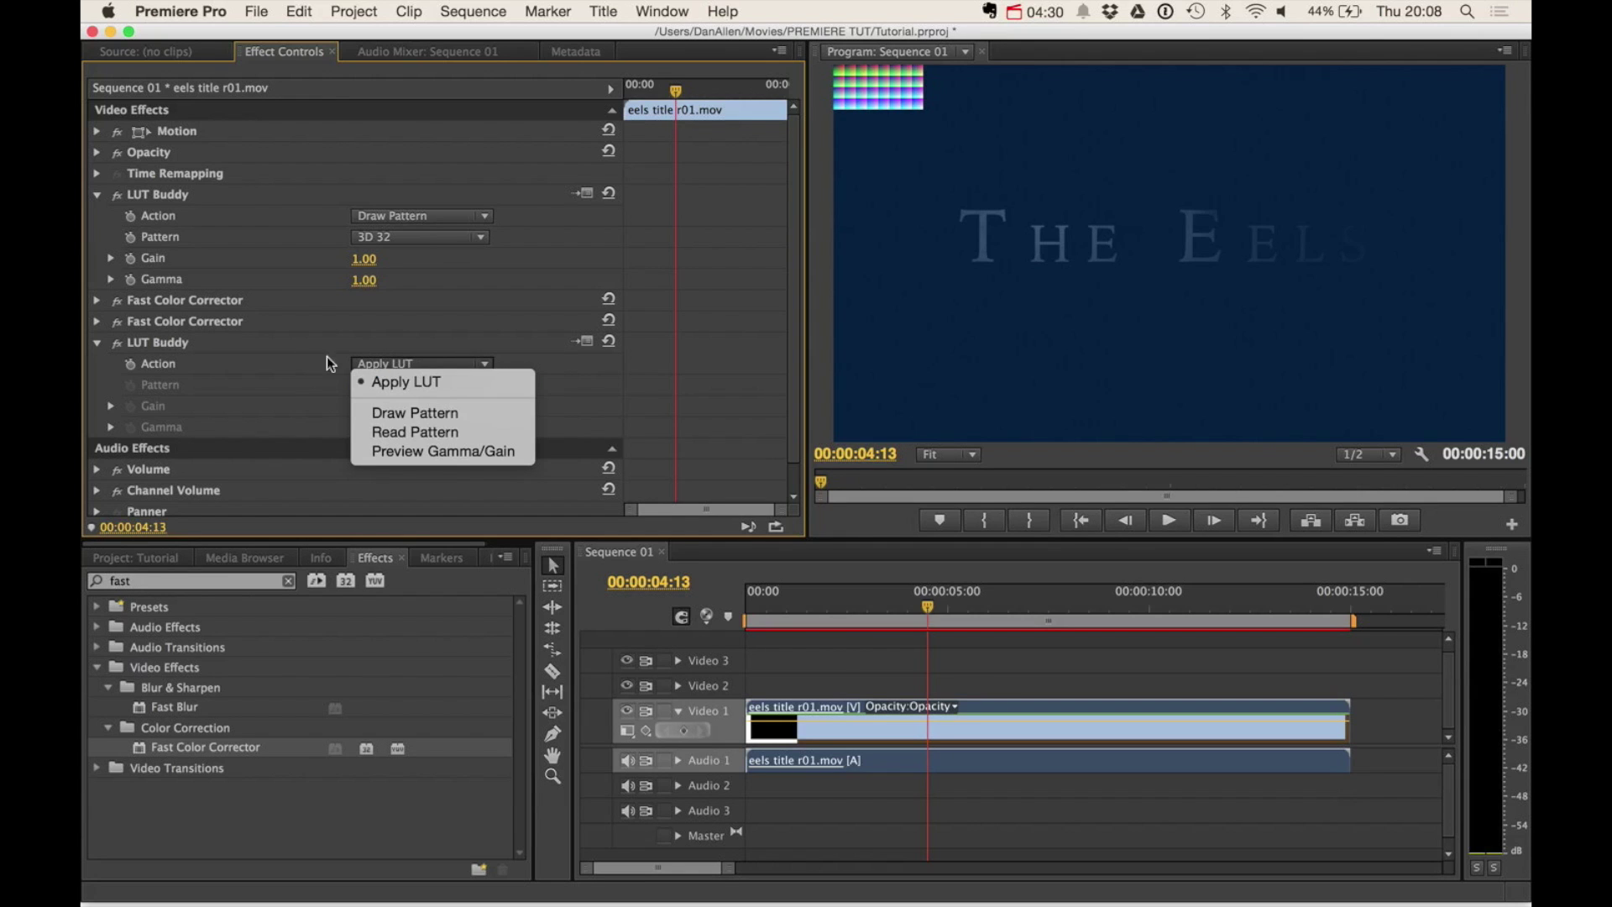
left_click(415, 432)
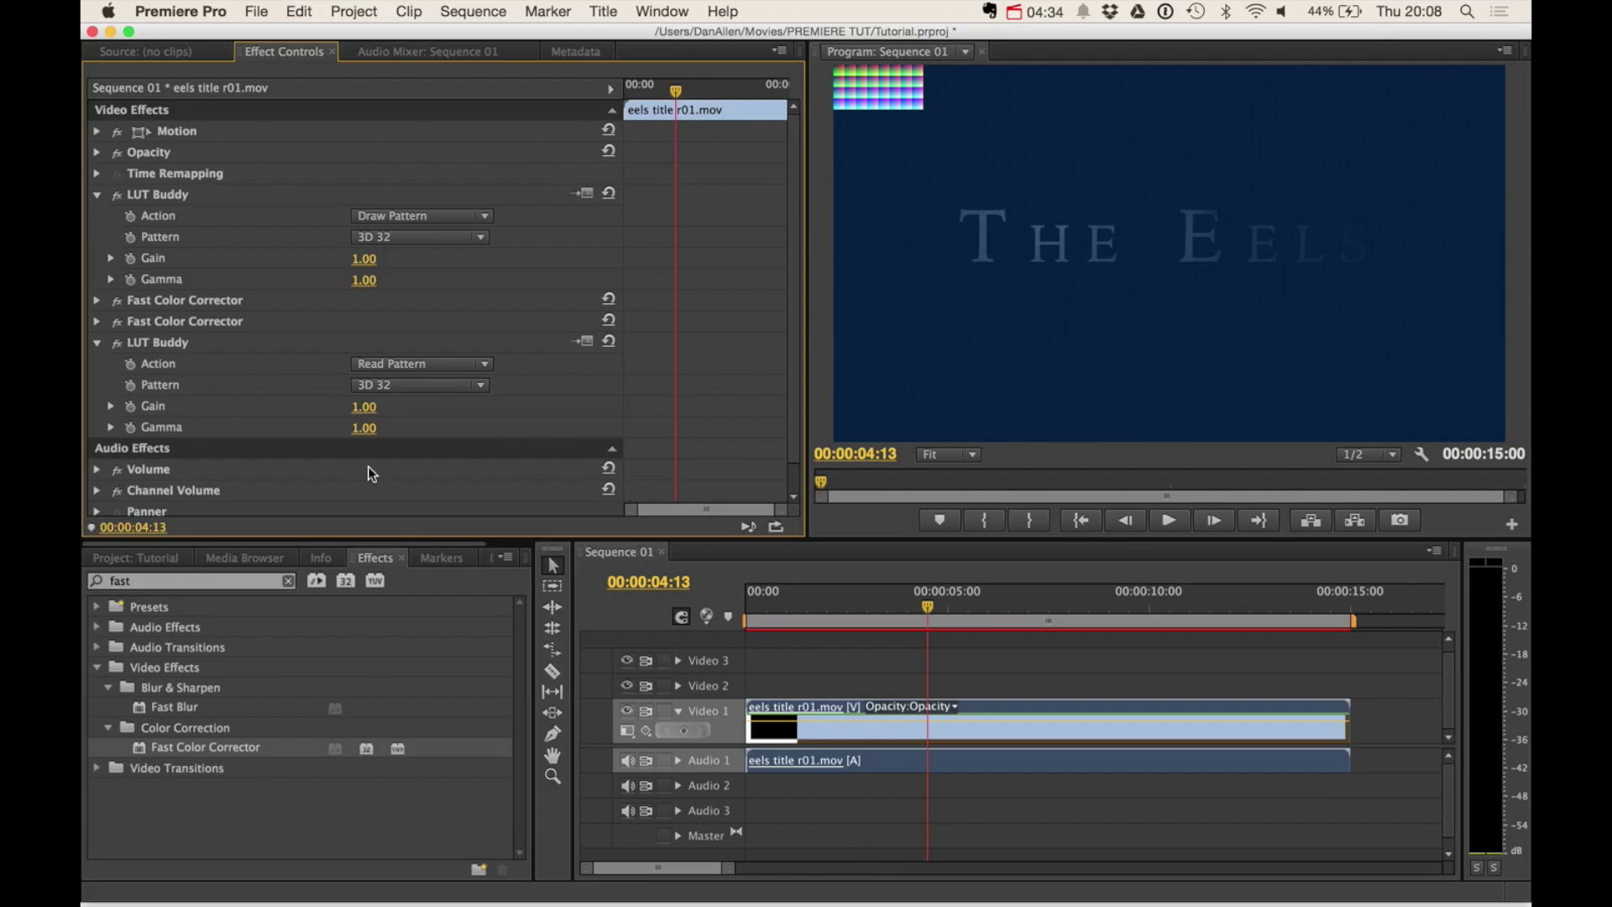
left_click(151, 346)
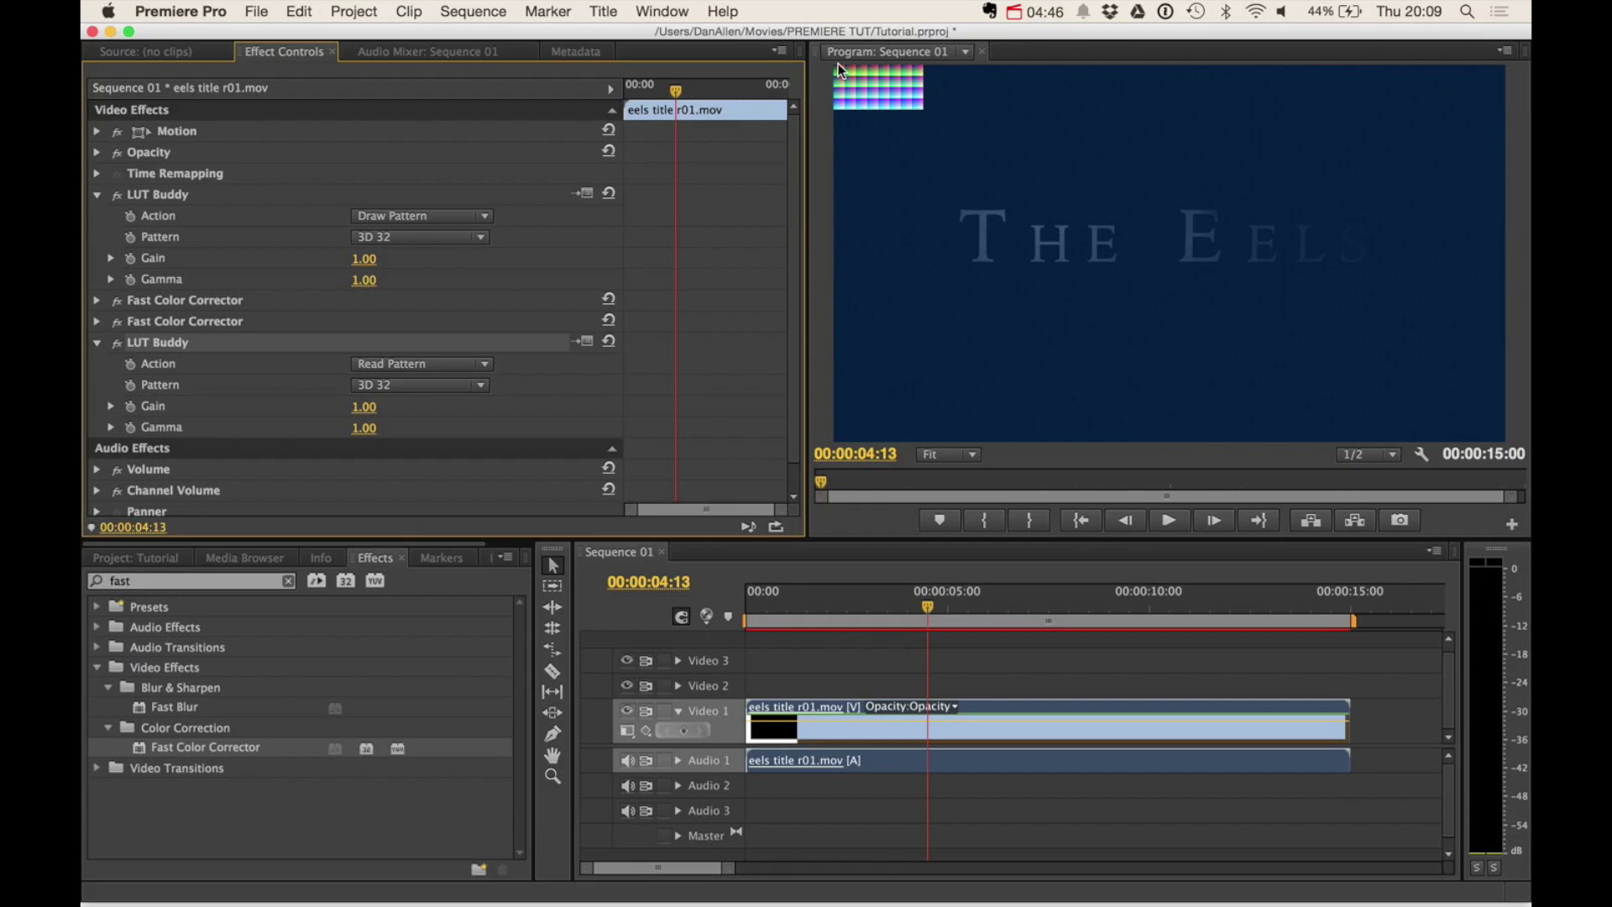
left_click(116, 300)
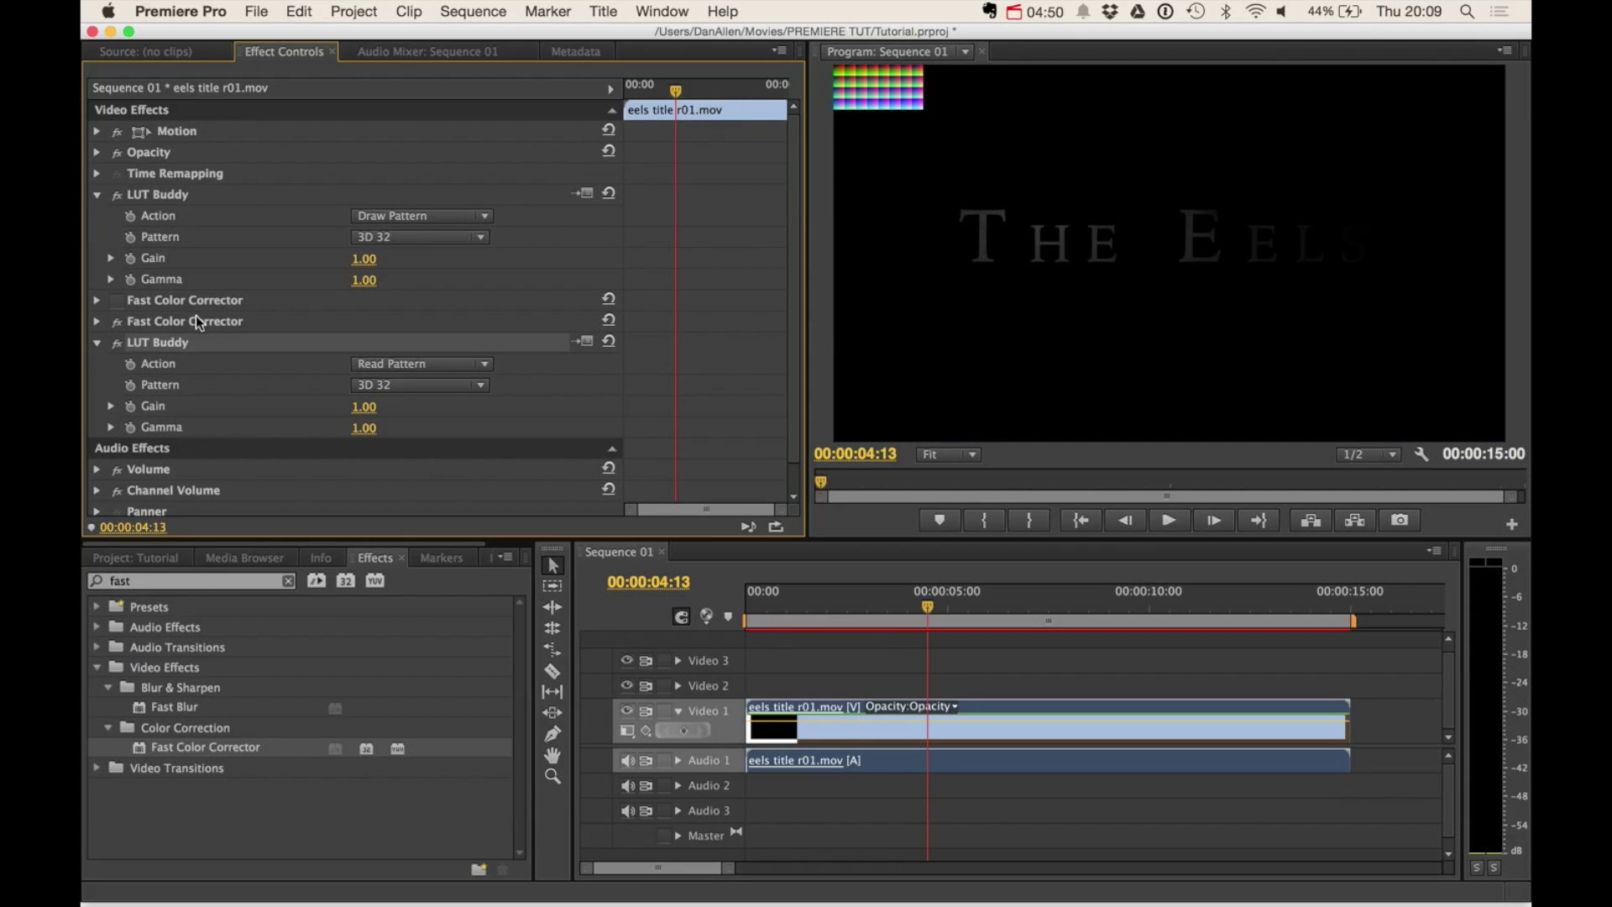
left_click(117, 300)
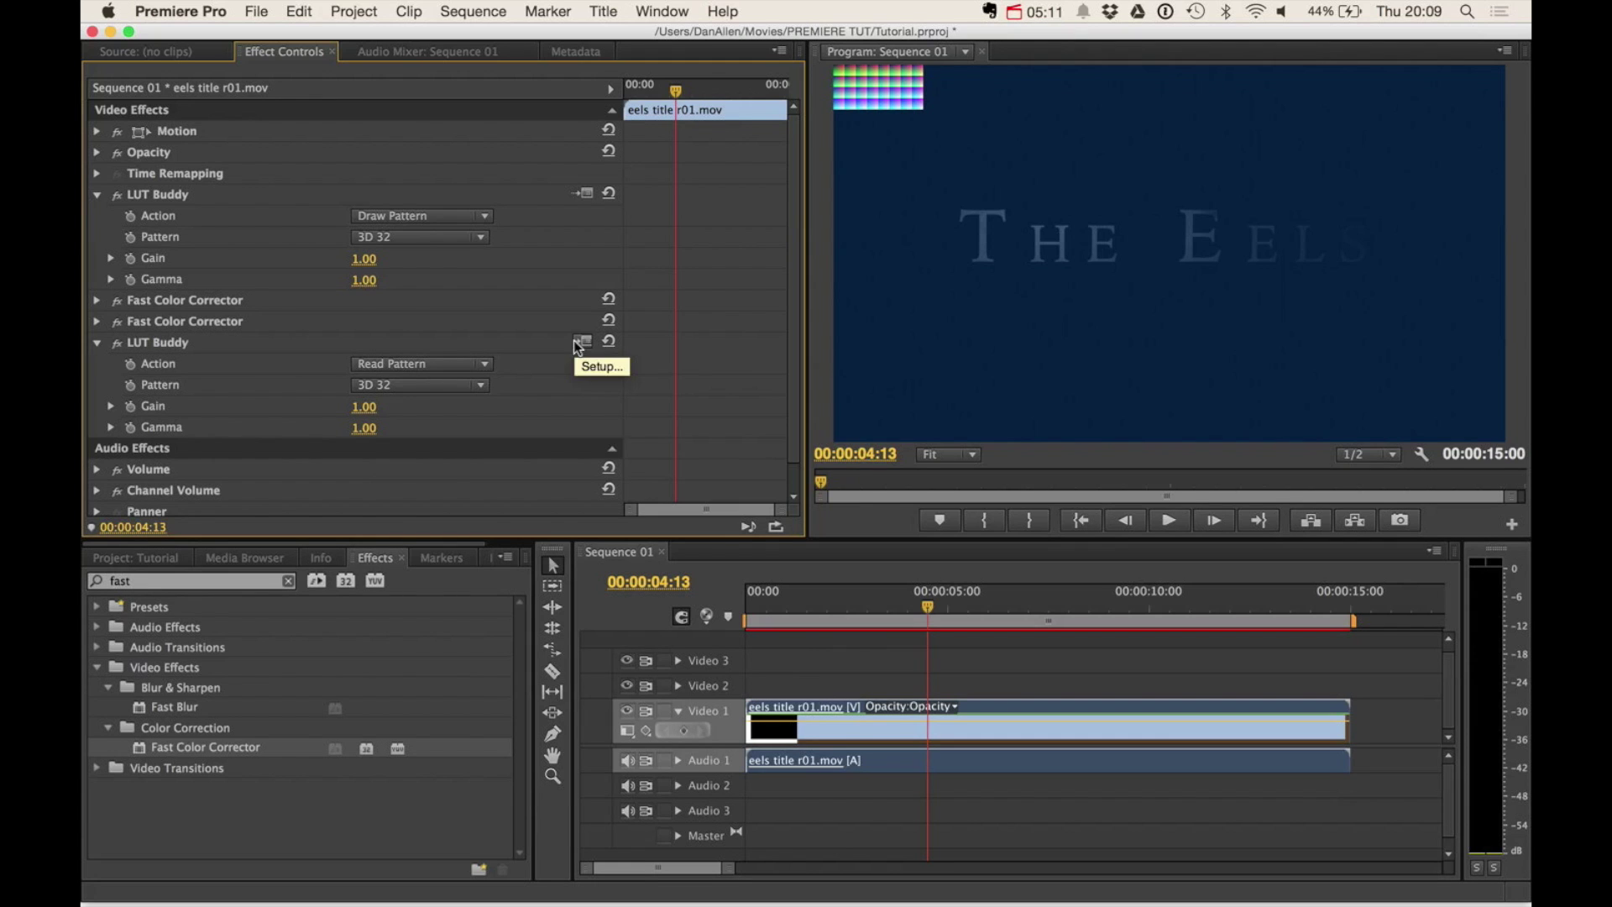
- Export the grade from LUT Buddy as Iridas LUT 'BLUE CC.cube', then switch to Final Cut Pro X
left_click(582, 341)
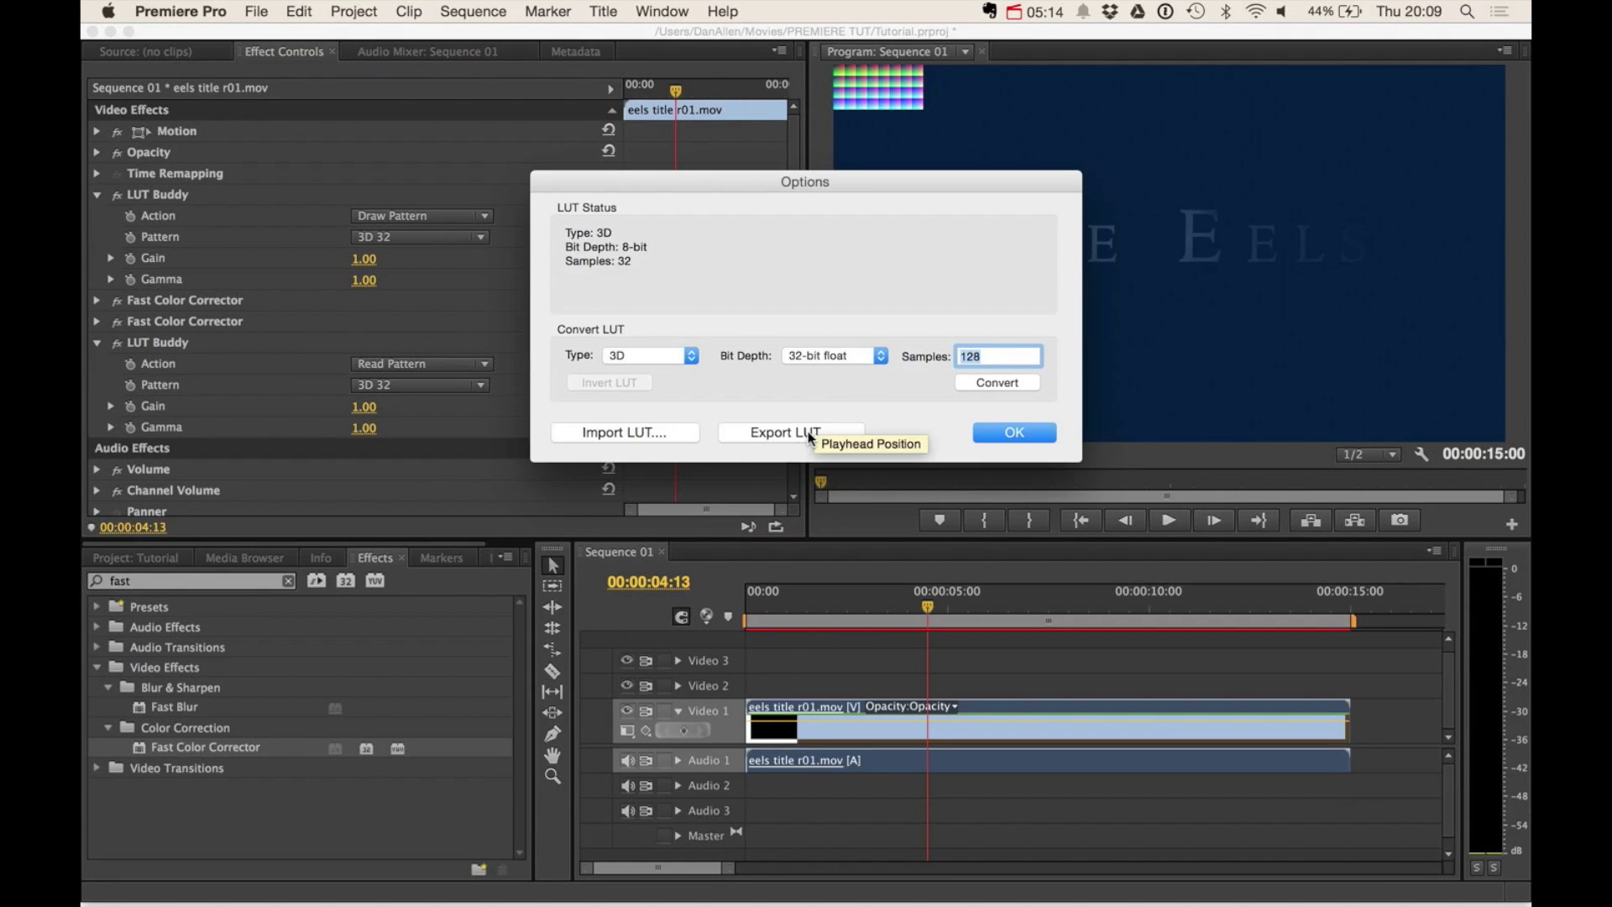
left_click(849, 434)
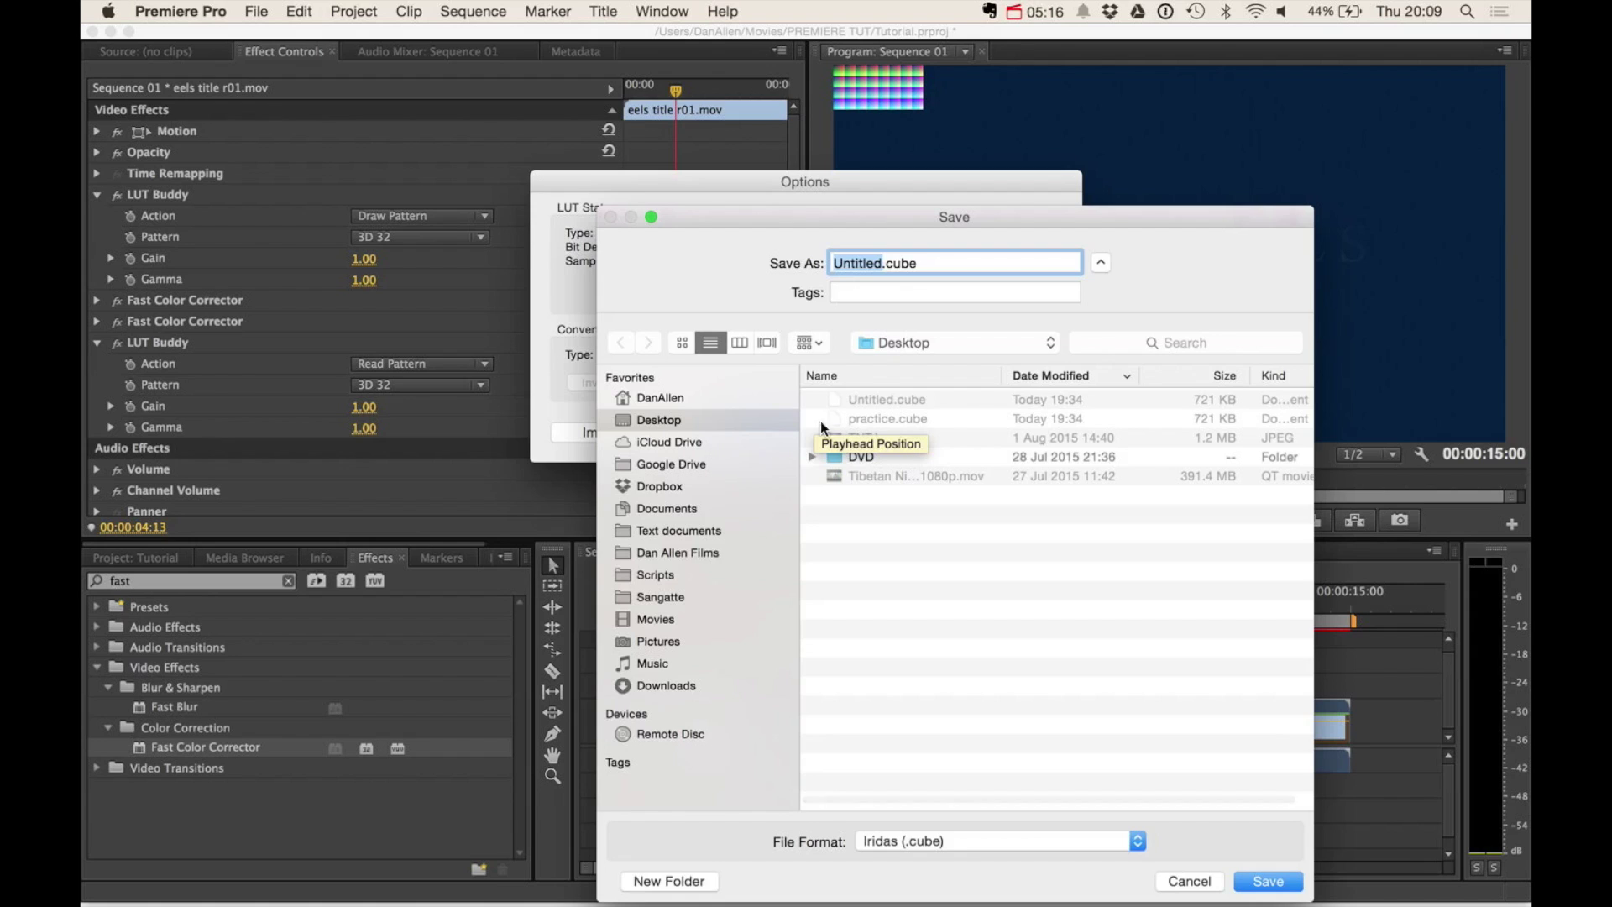
type("BLUE CC")
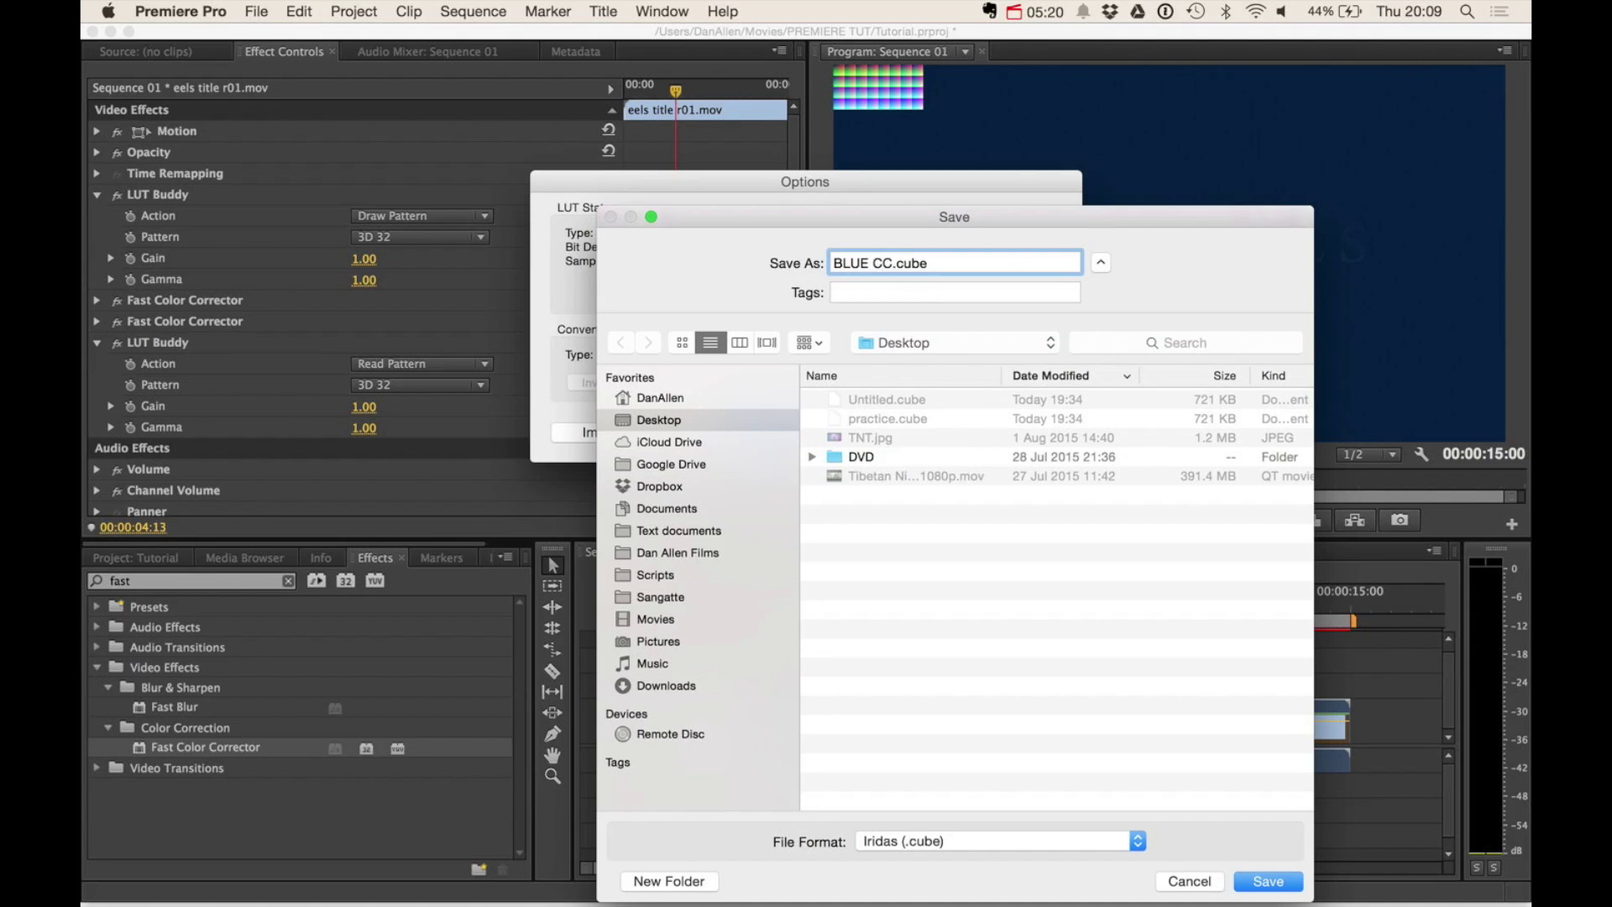
left_click(945, 843)
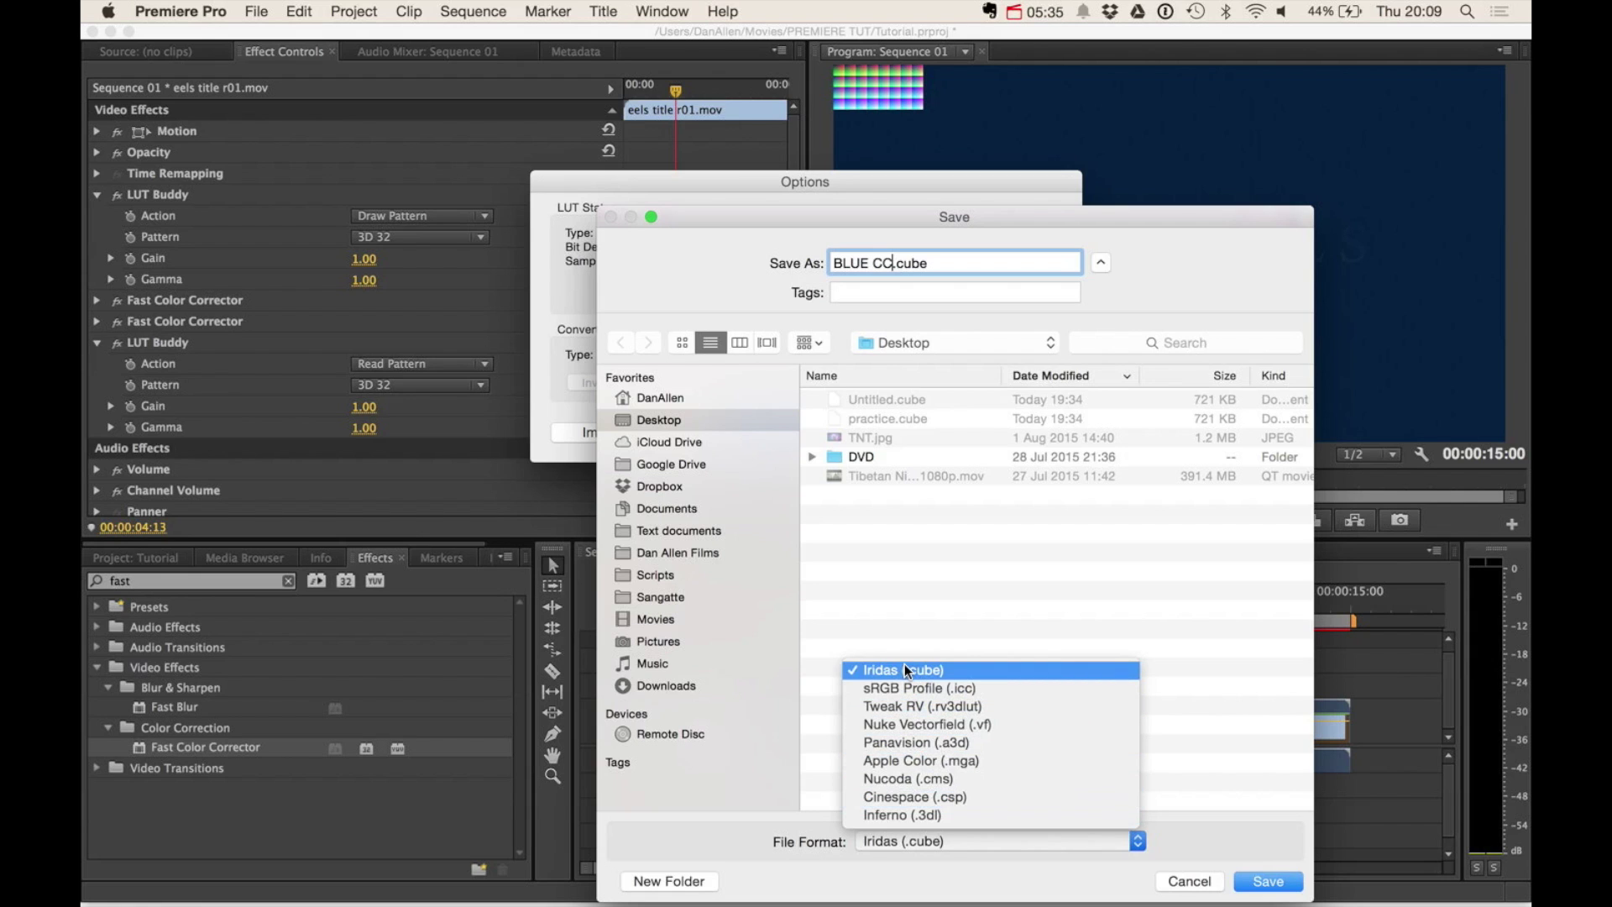
left_click(1003, 622)
left_click(1276, 881)
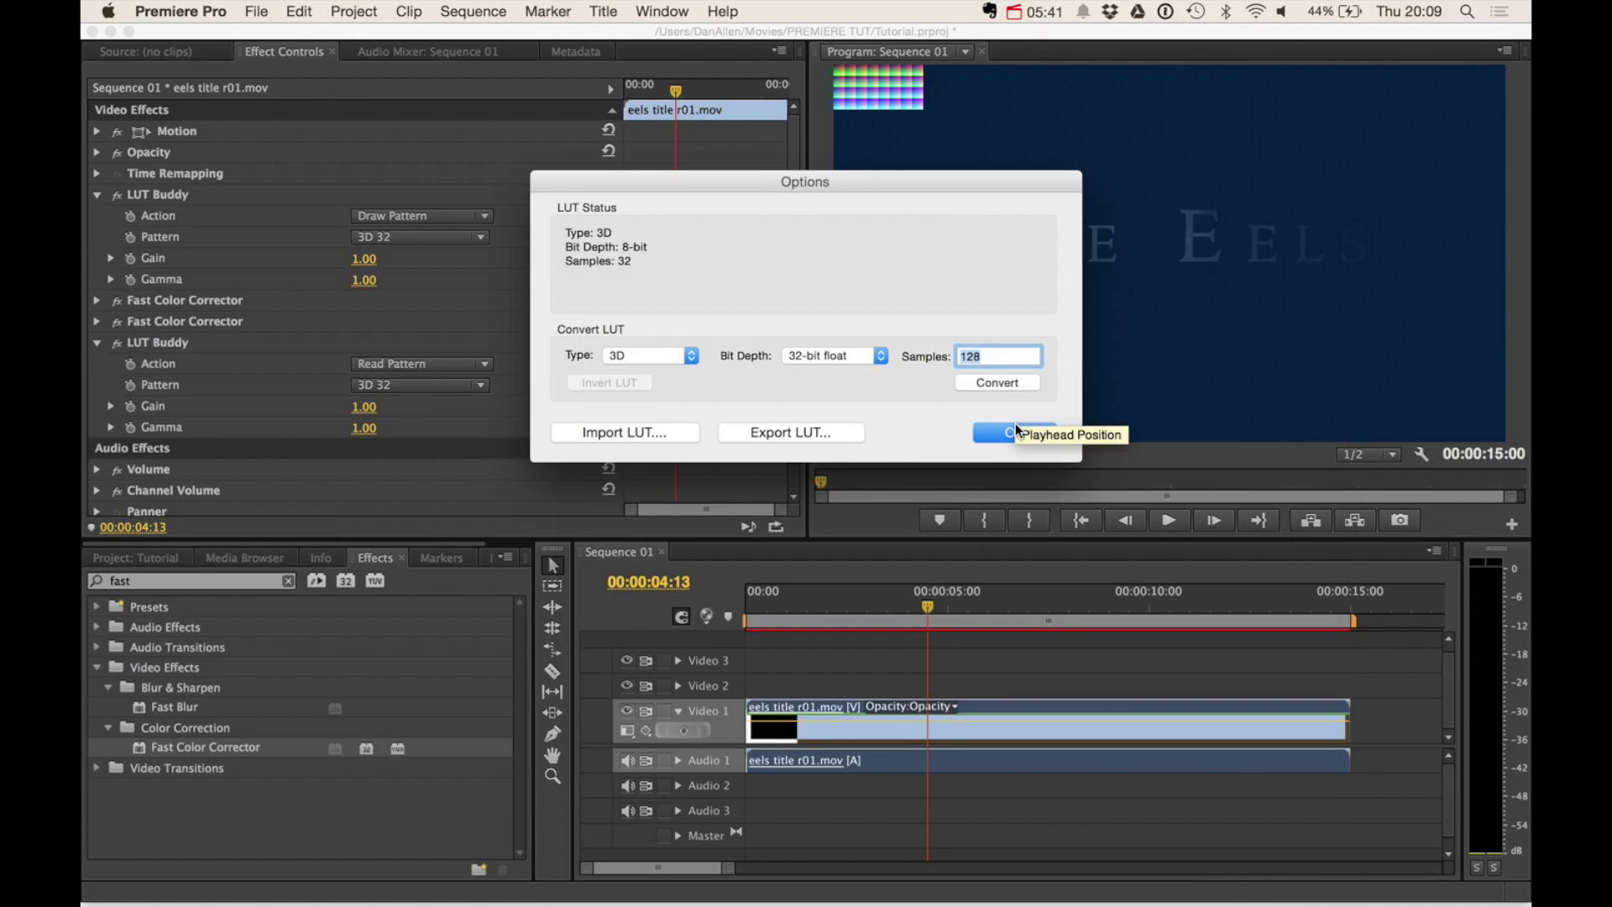
left_click(998, 430)
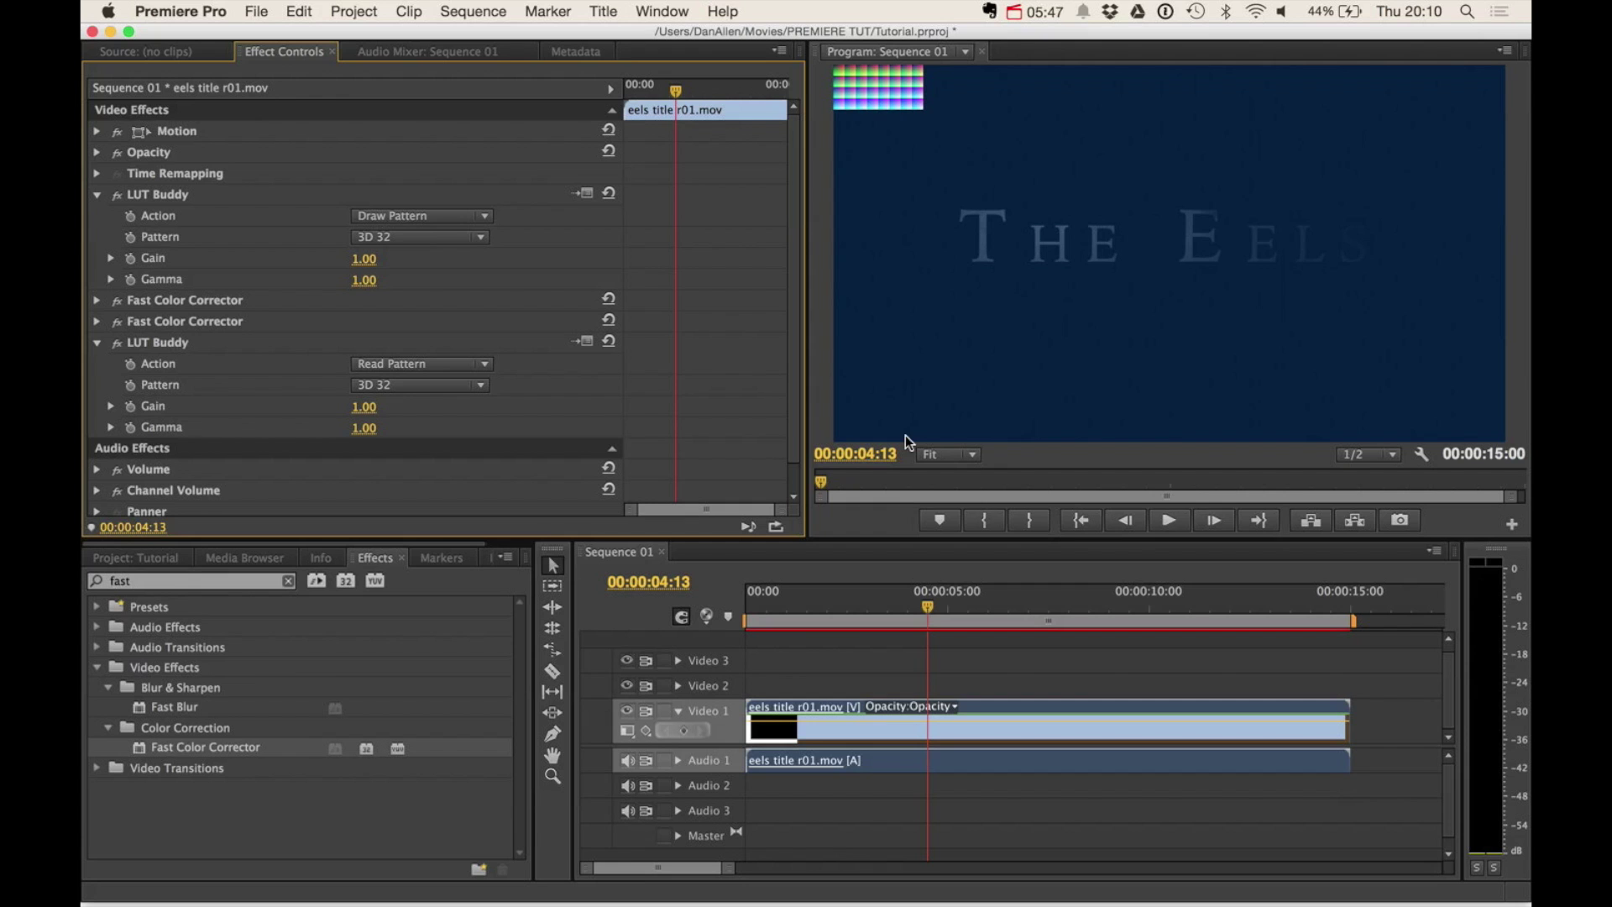
key("ctrl+Right")
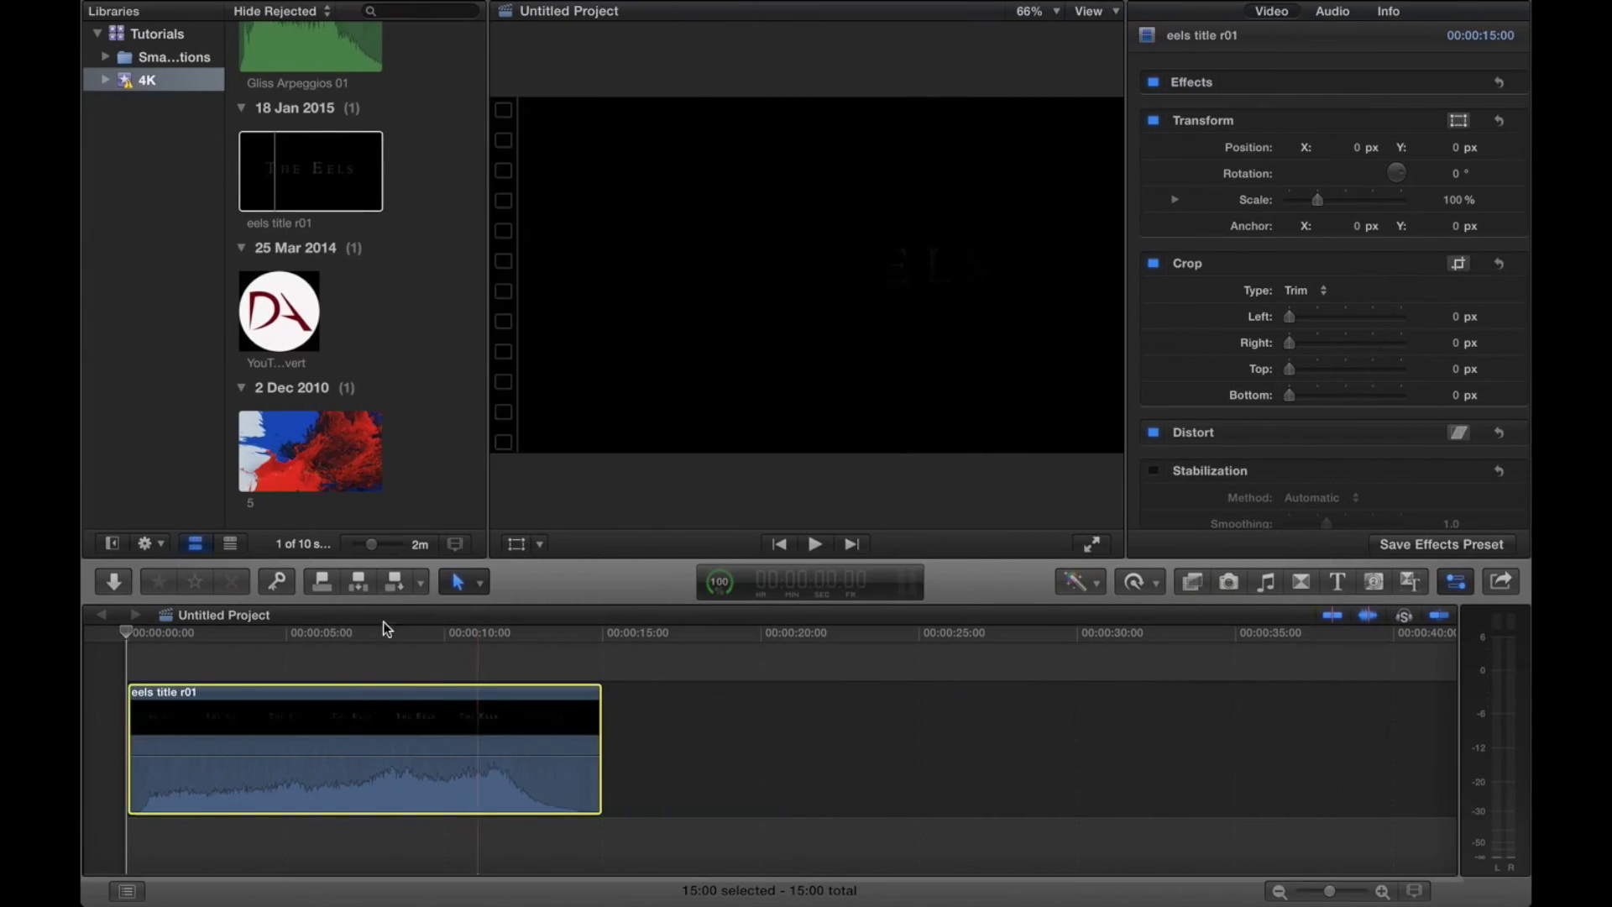
- Park the playhead on the title and apply Magic Bullet Looks to the eels title r01 clip
left_click(324, 642)
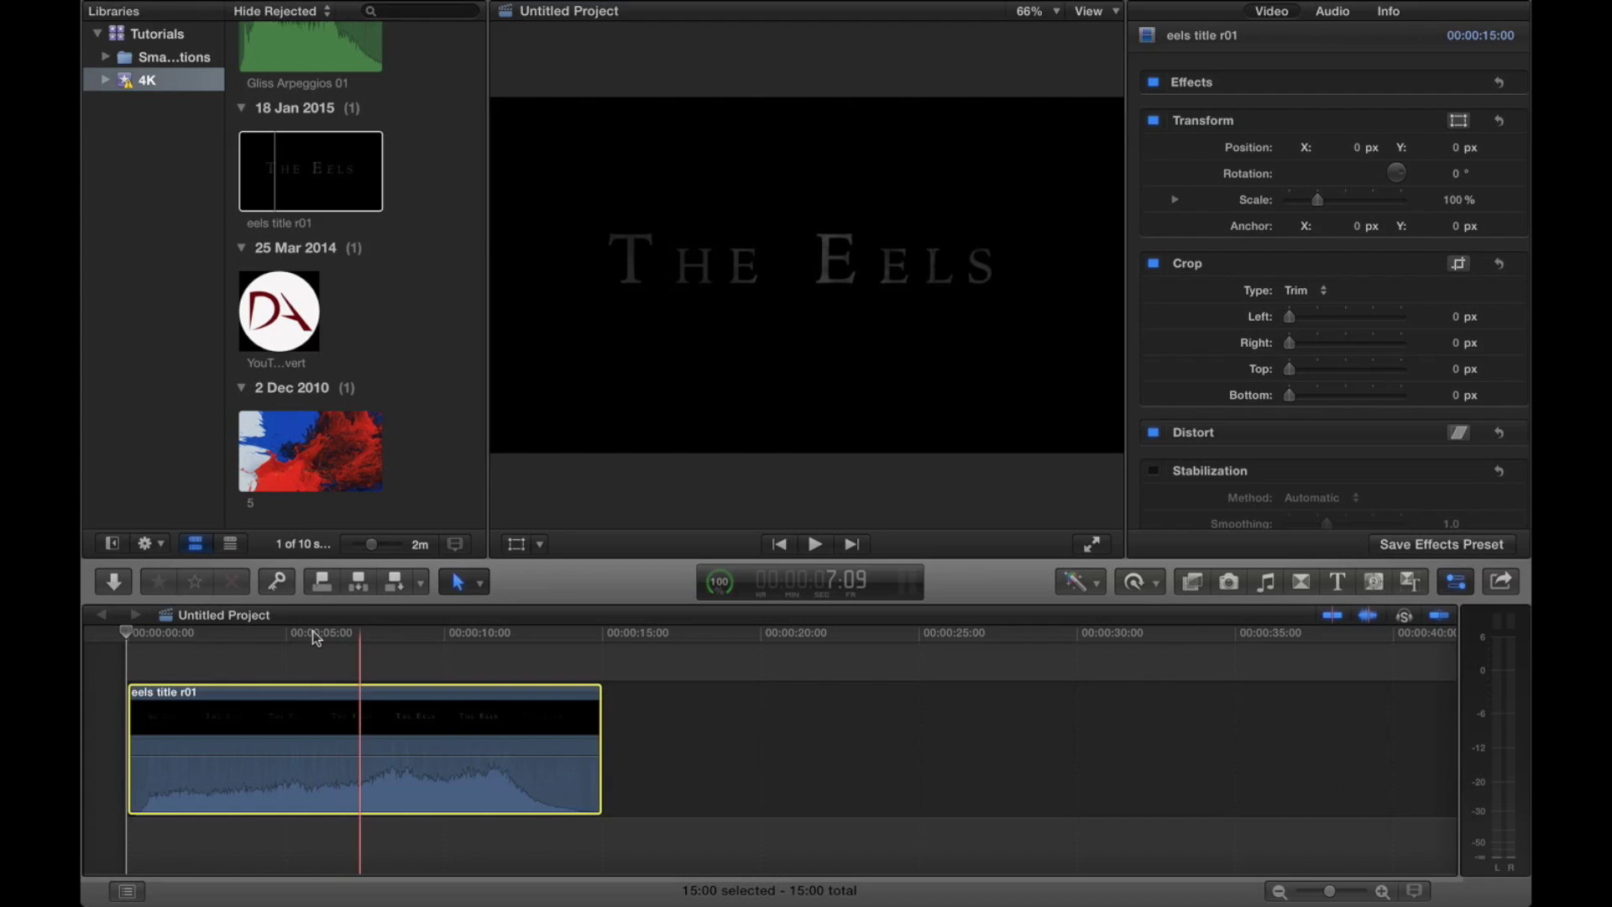
left_click(312, 635)
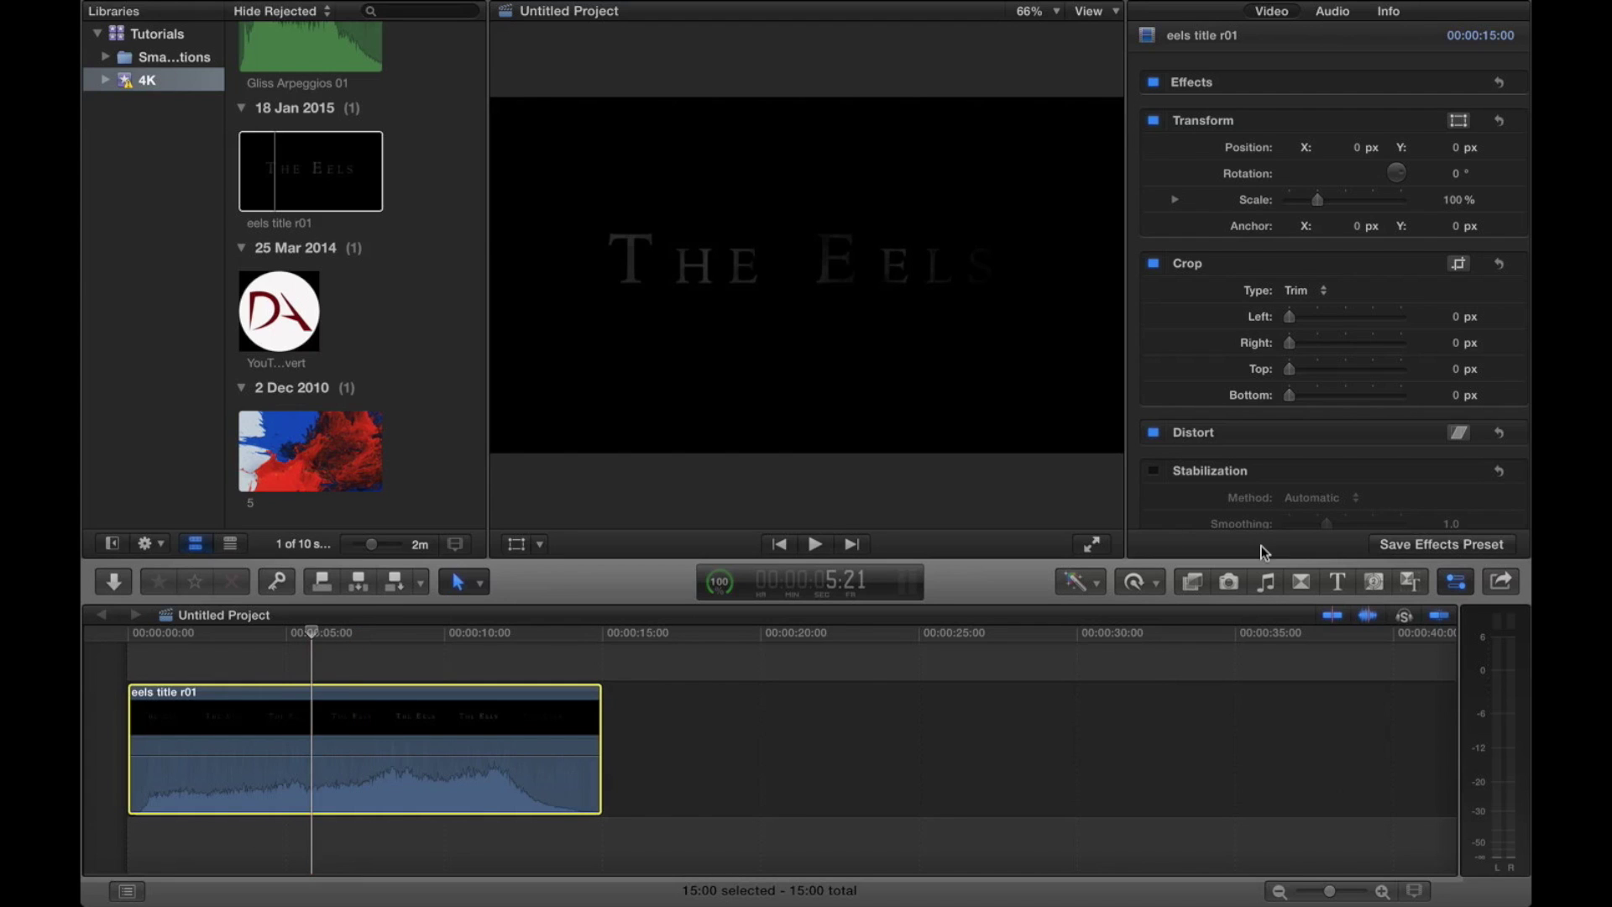
left_click(1192, 581)
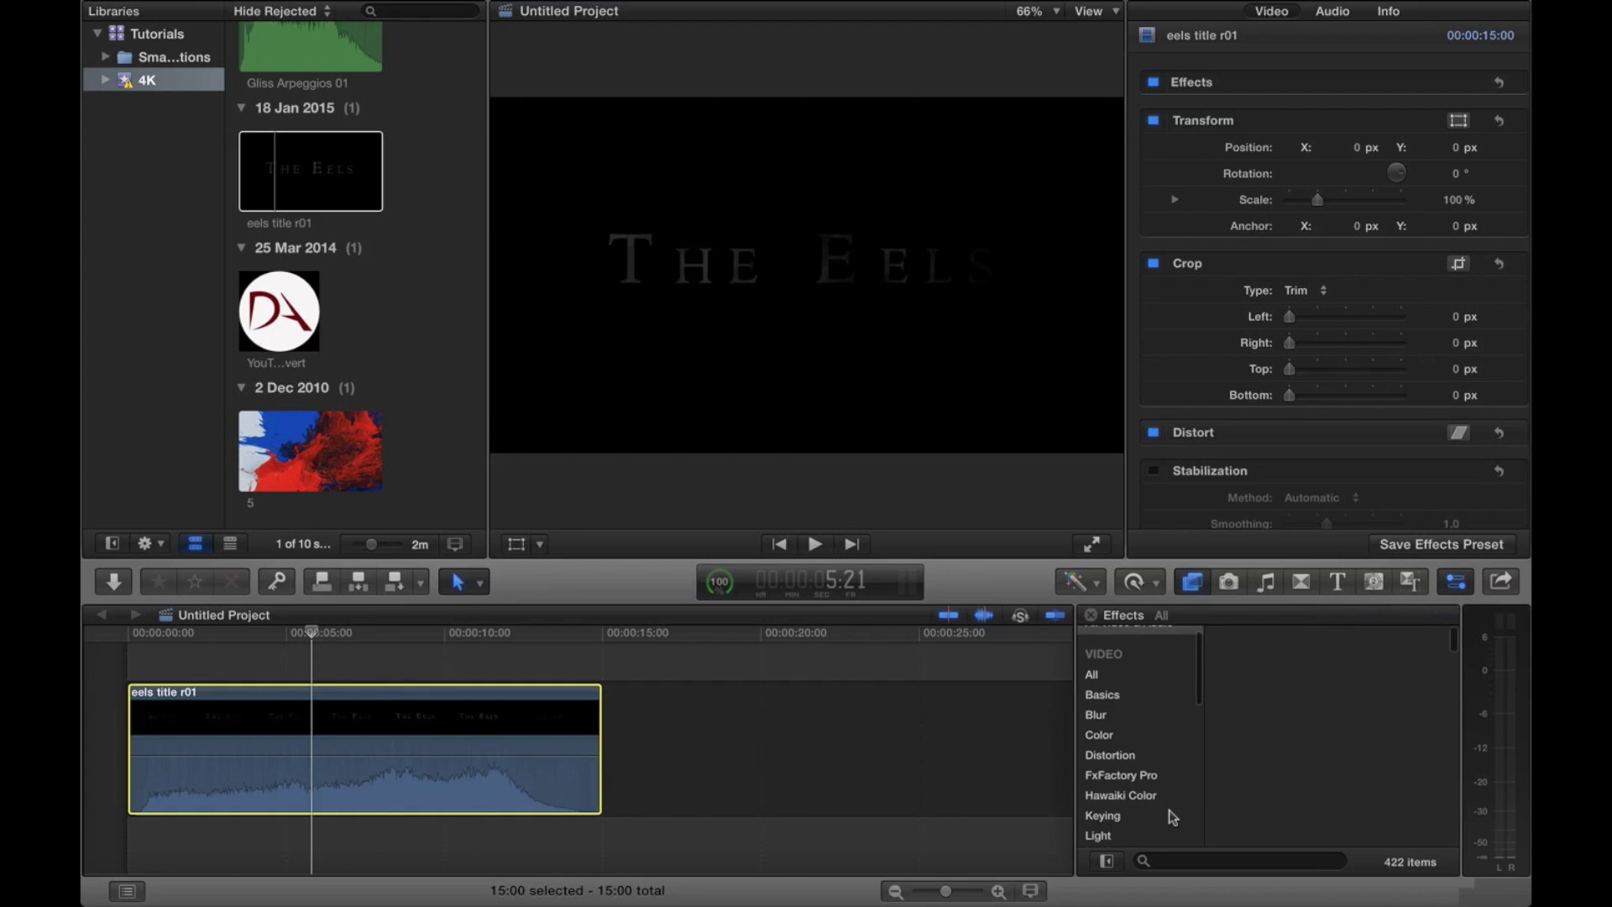
scroll(1170, 811, "down", 5)
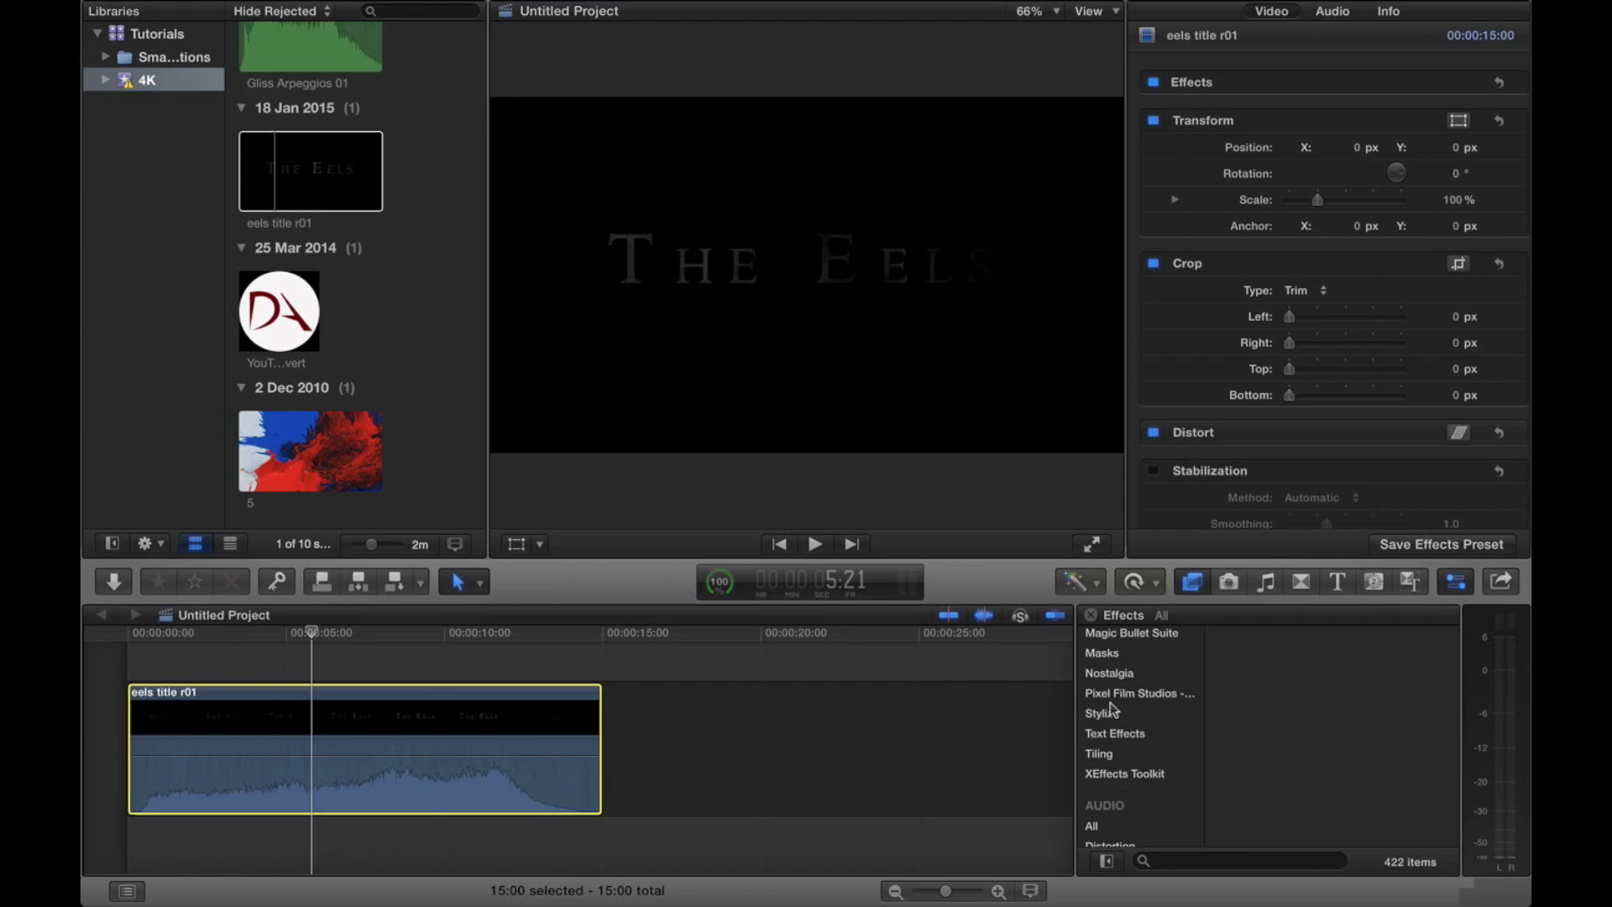
scroll(1132, 750, "up", 1)
left_click(1140, 642)
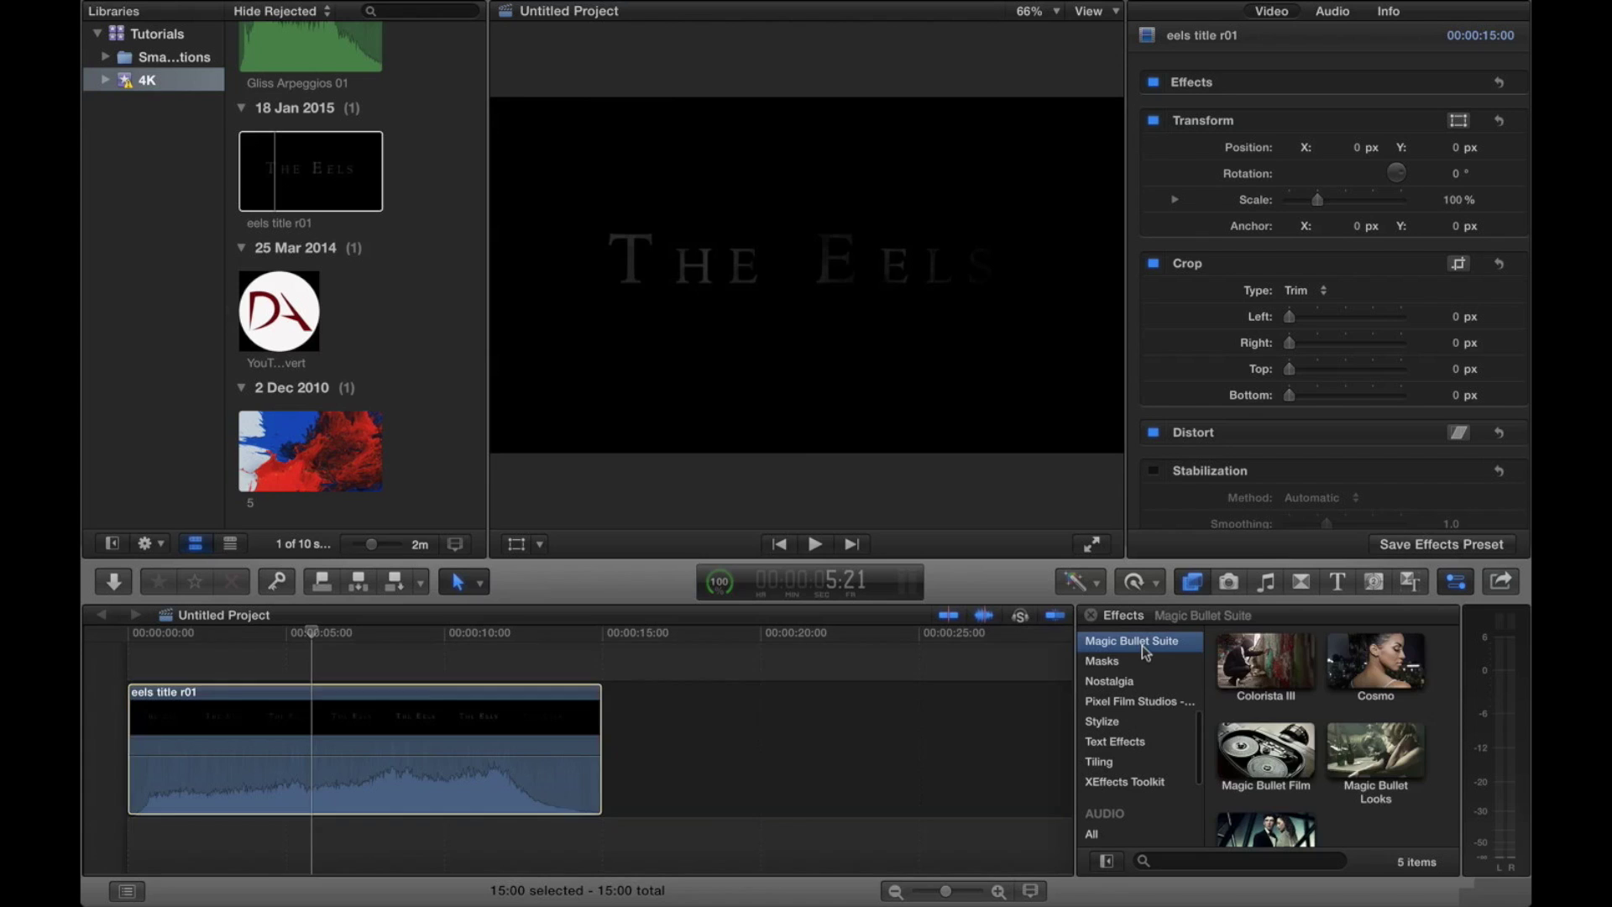
left_click_drag(1377, 750, 421, 752)
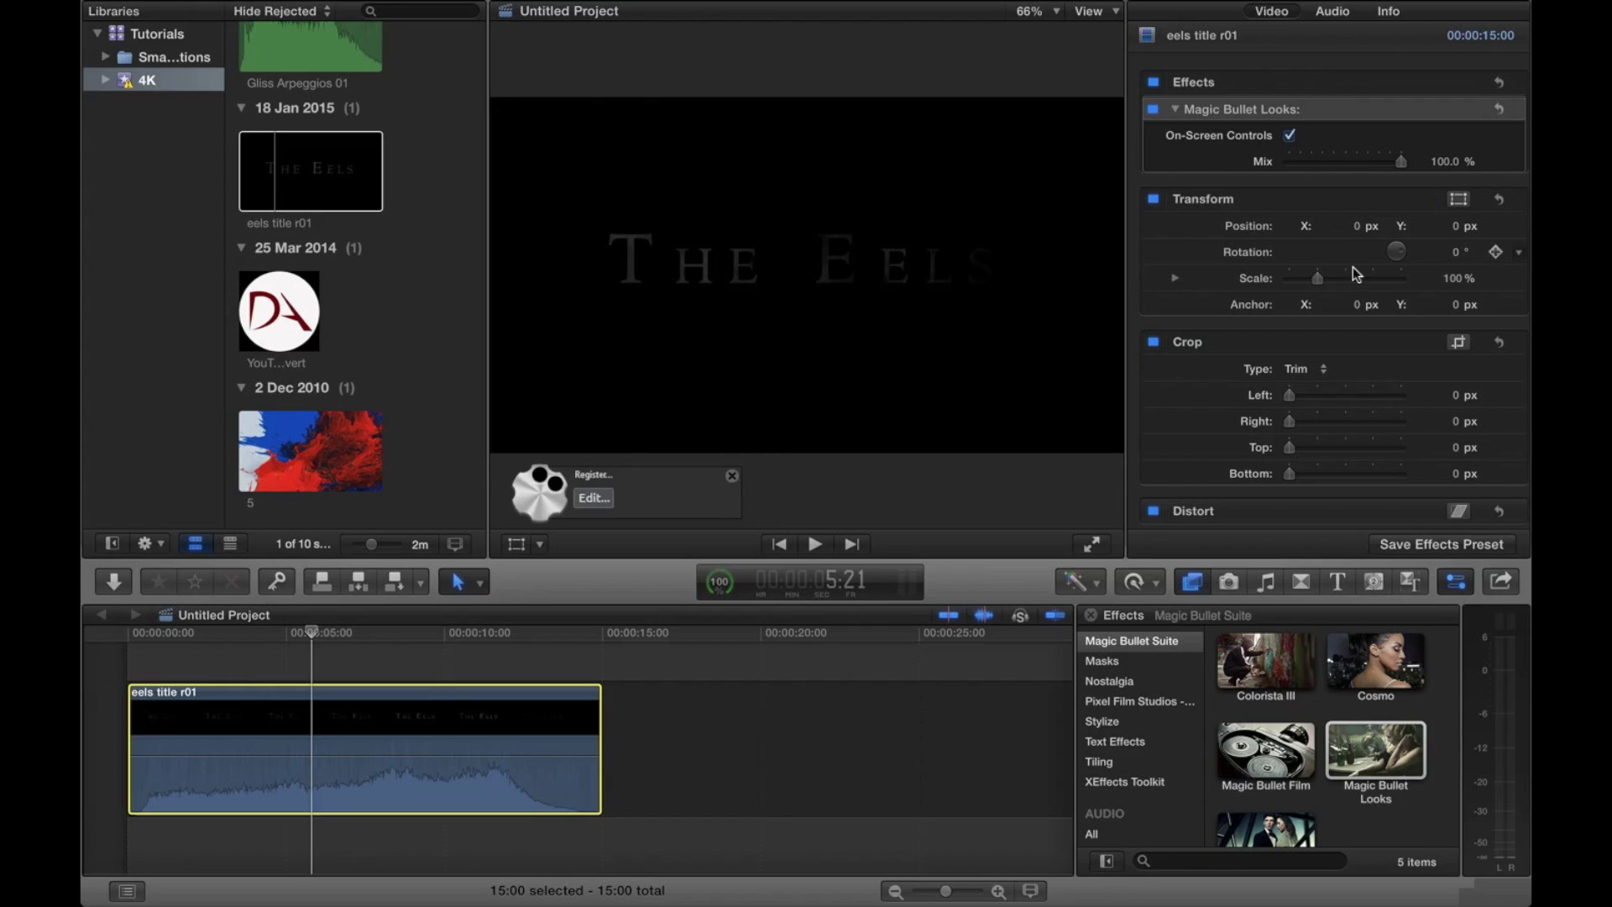
- Launch the Magic Bullet Looks editor from the viewer overlay
left_click(1458, 583)
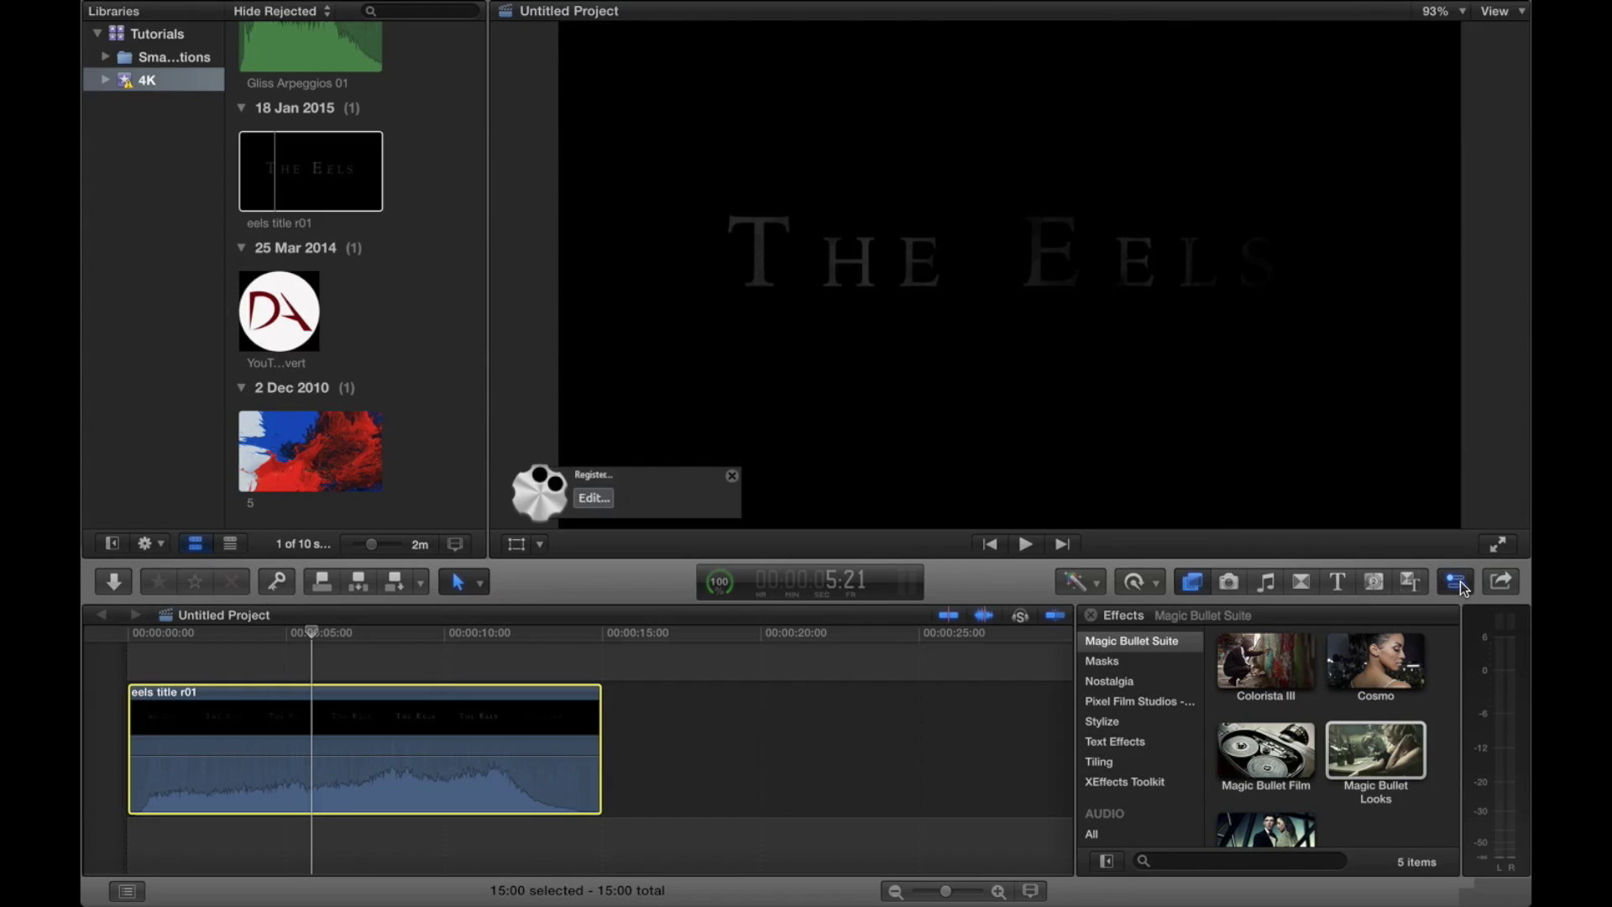
left_click(1458, 583)
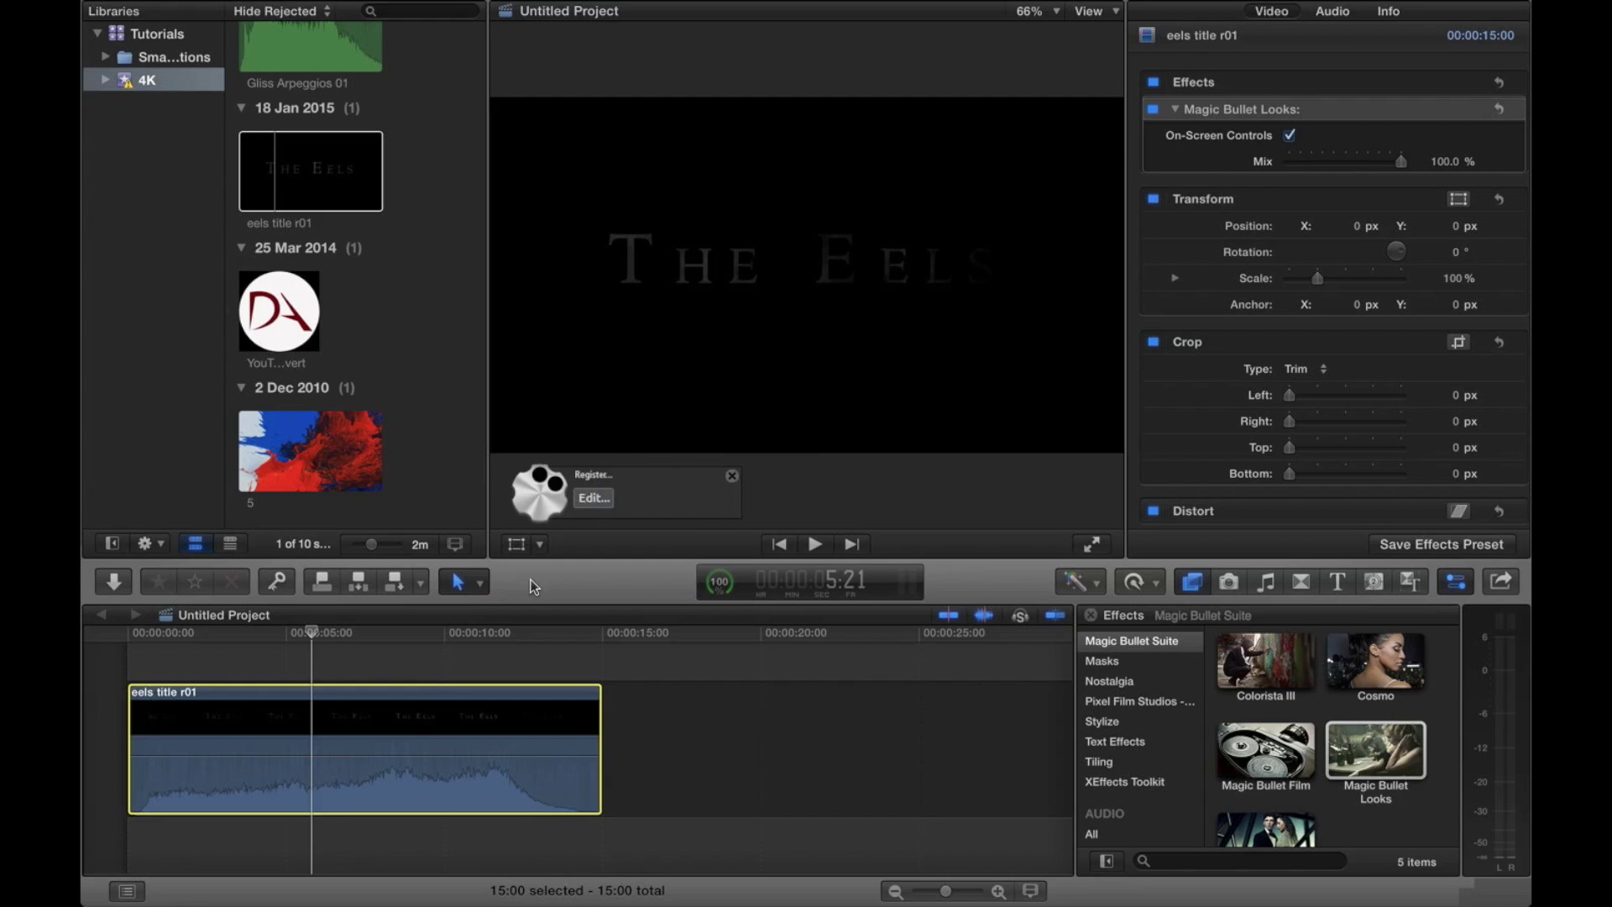
left_click(591, 503)
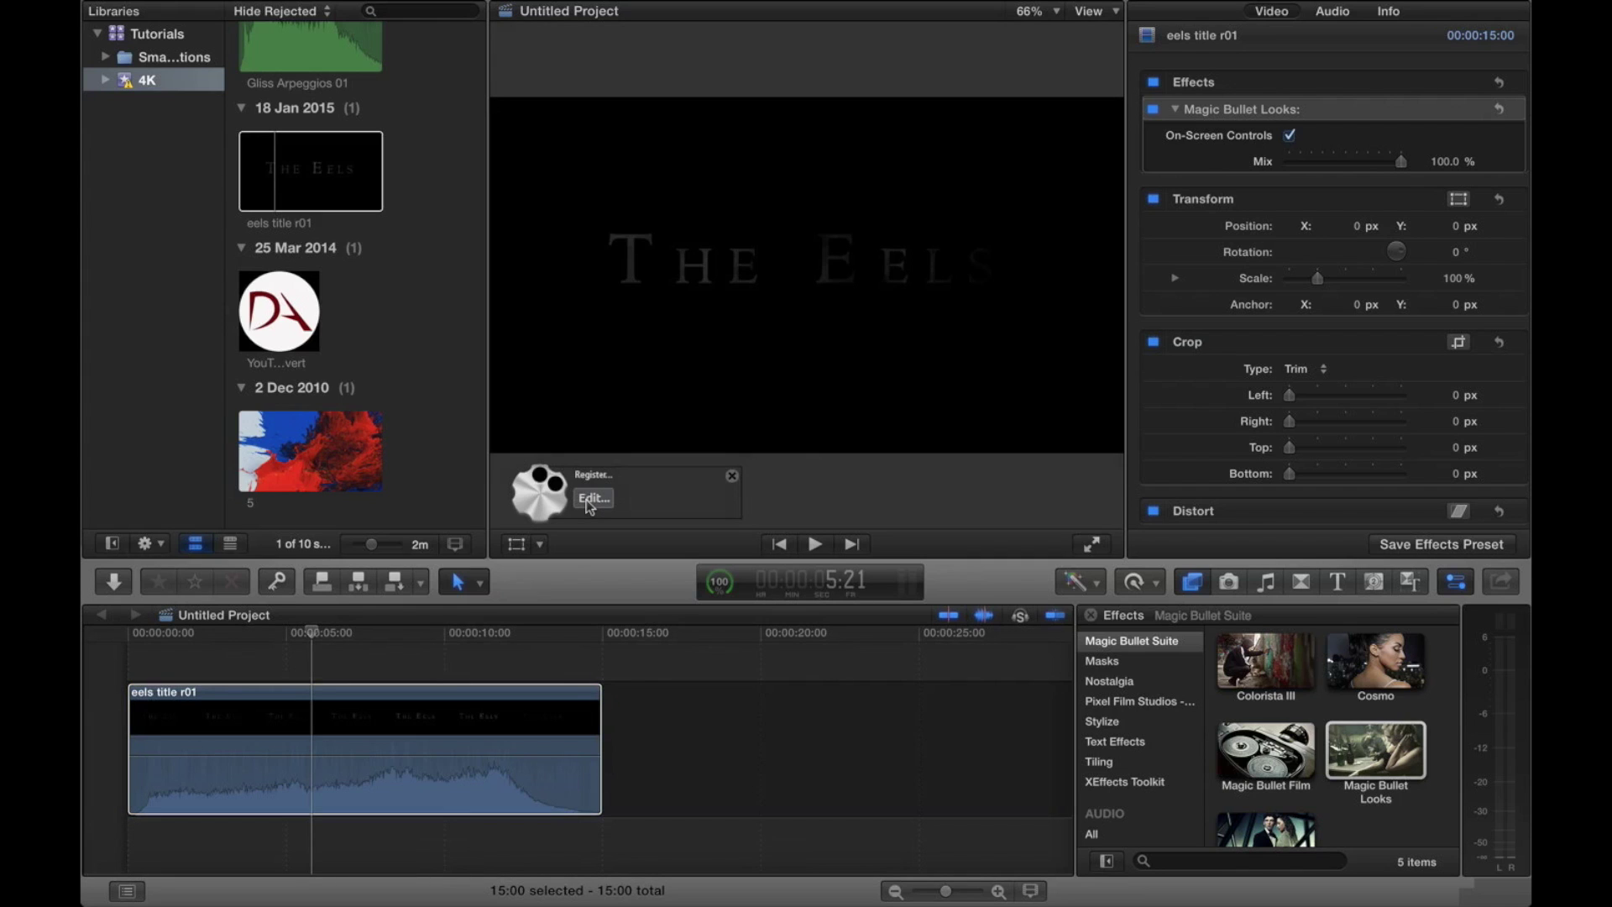
left_click(588, 499)
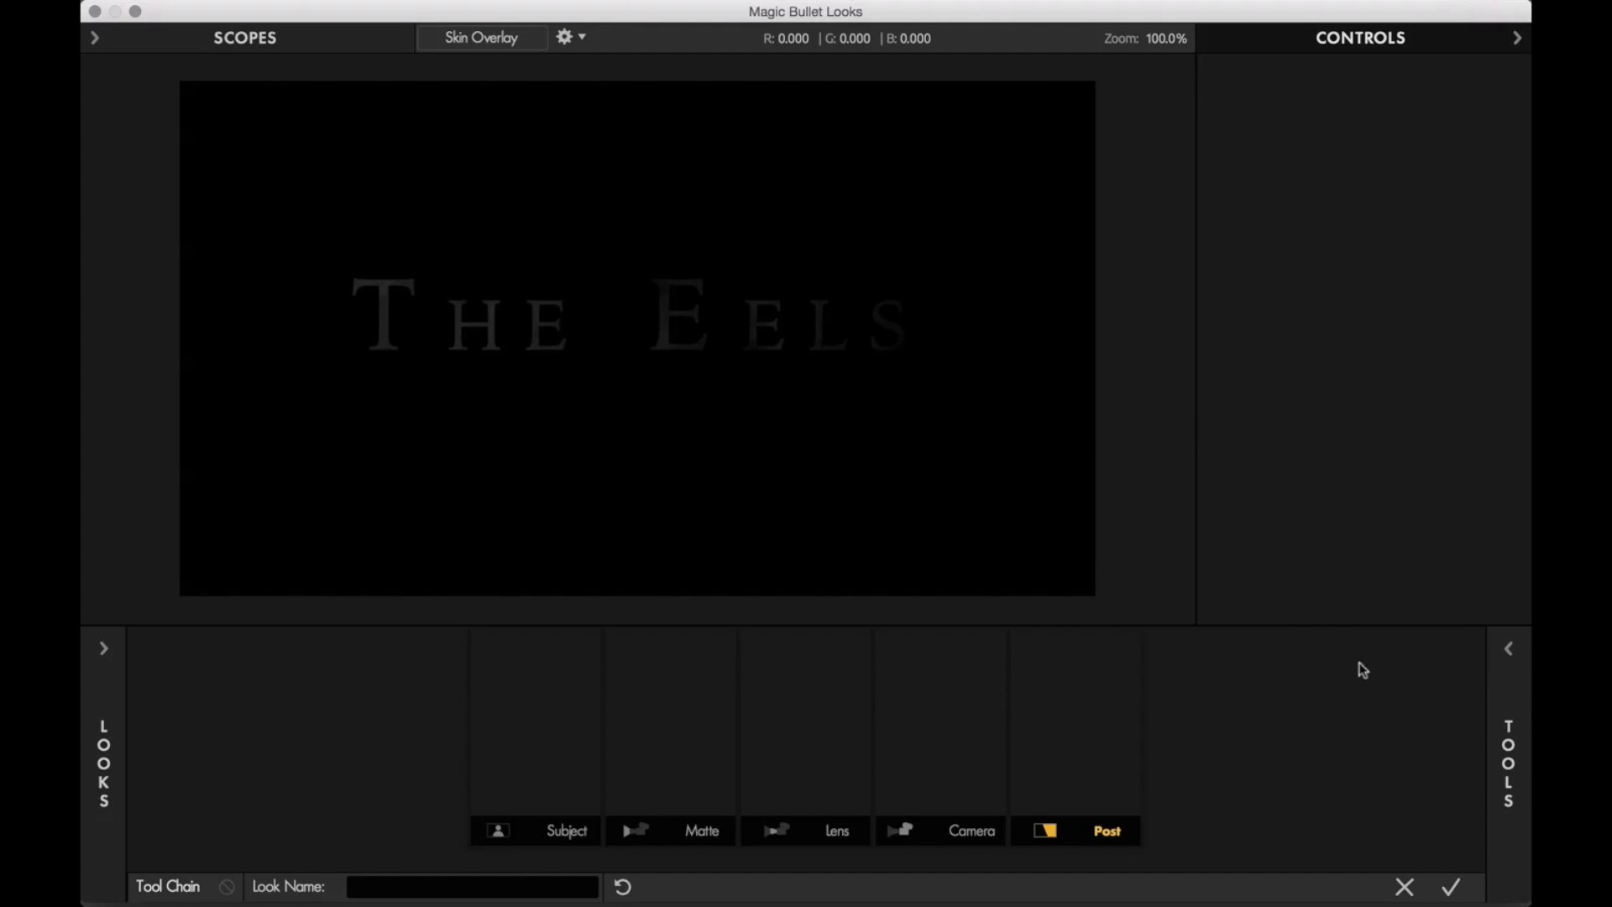
- Add a LUT tool from the Looks tools browser to the Post stage
left_click(1508, 648)
mouse_move(1509, 714)
scroll(1337, 284, "down", 3)
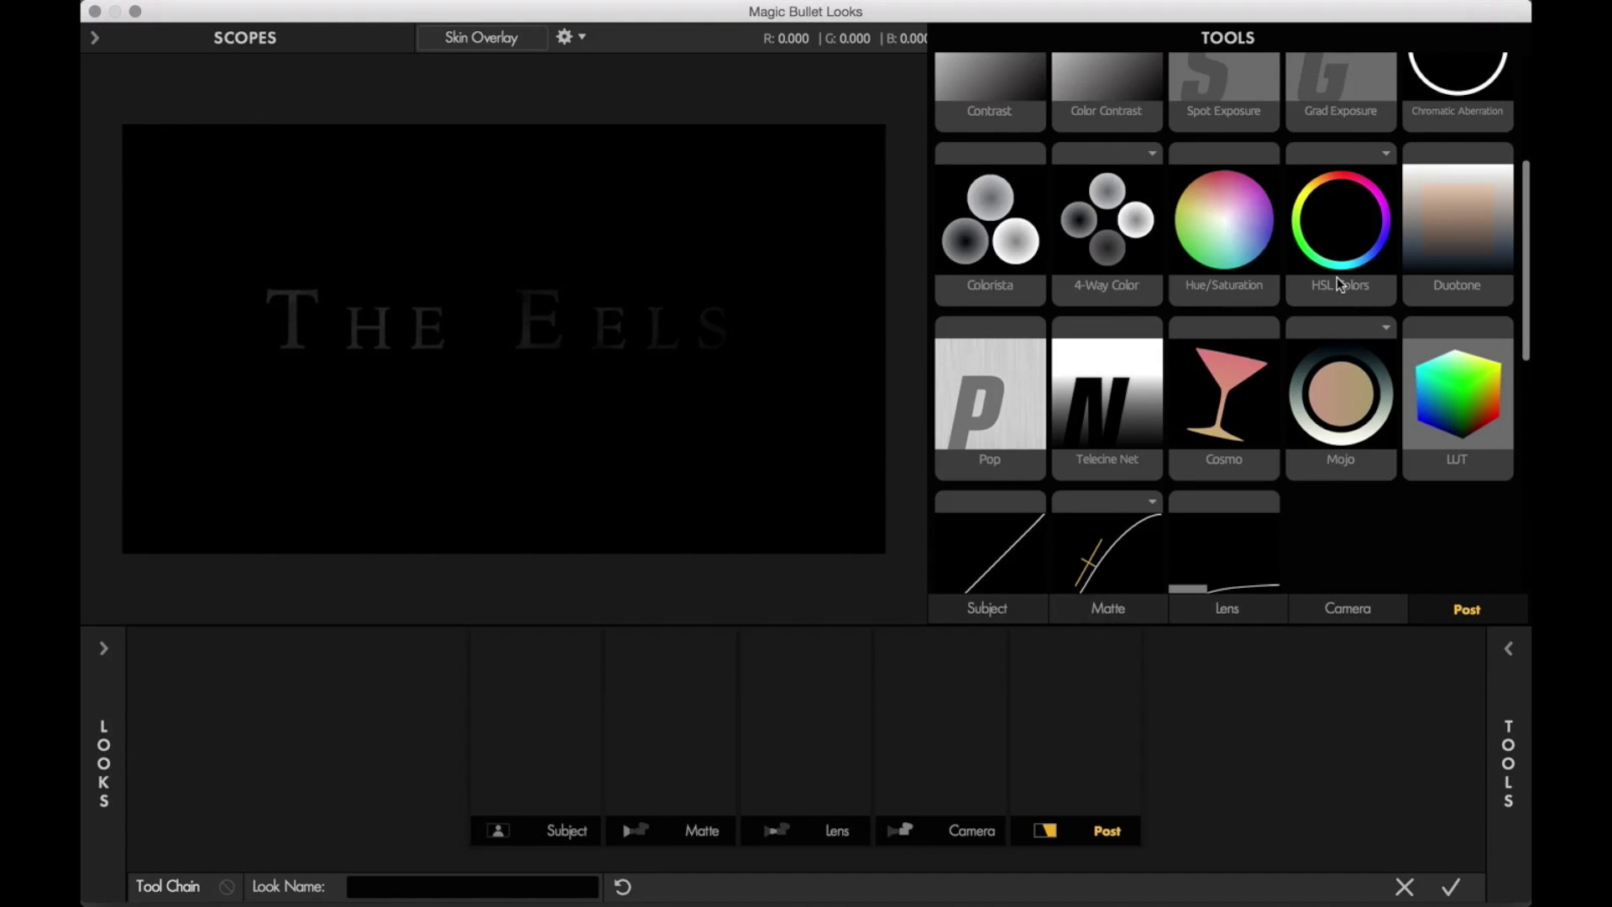
left_click_drag(1461, 417, 1060, 746)
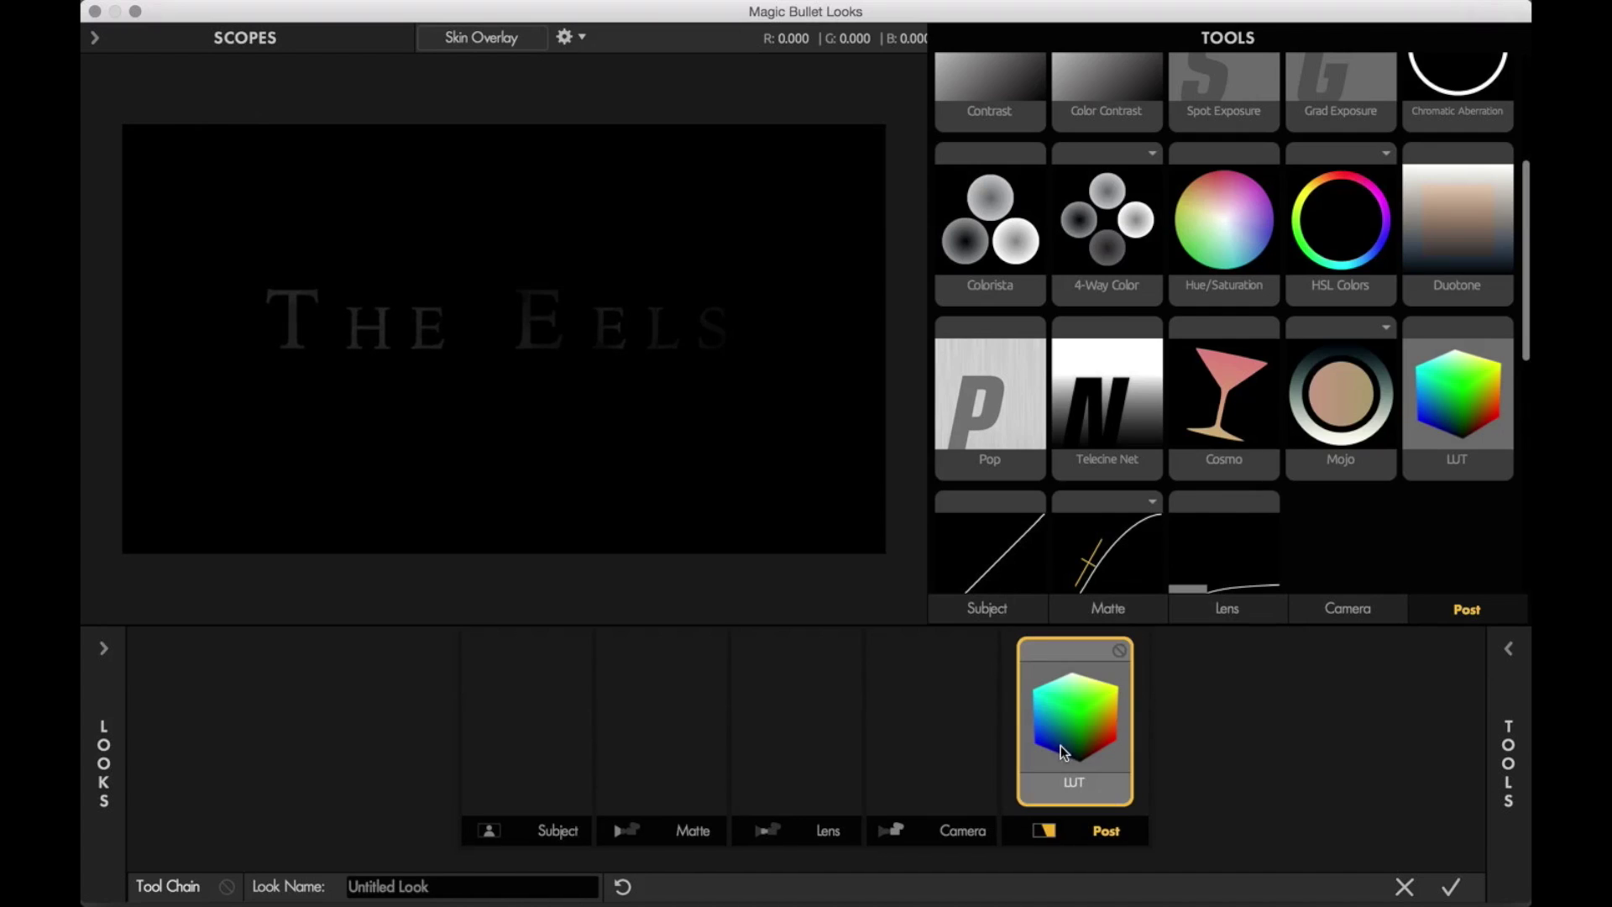
- Bring up the LUT tool's controls and list the available LUTs, currently None
left_click(1323, 102)
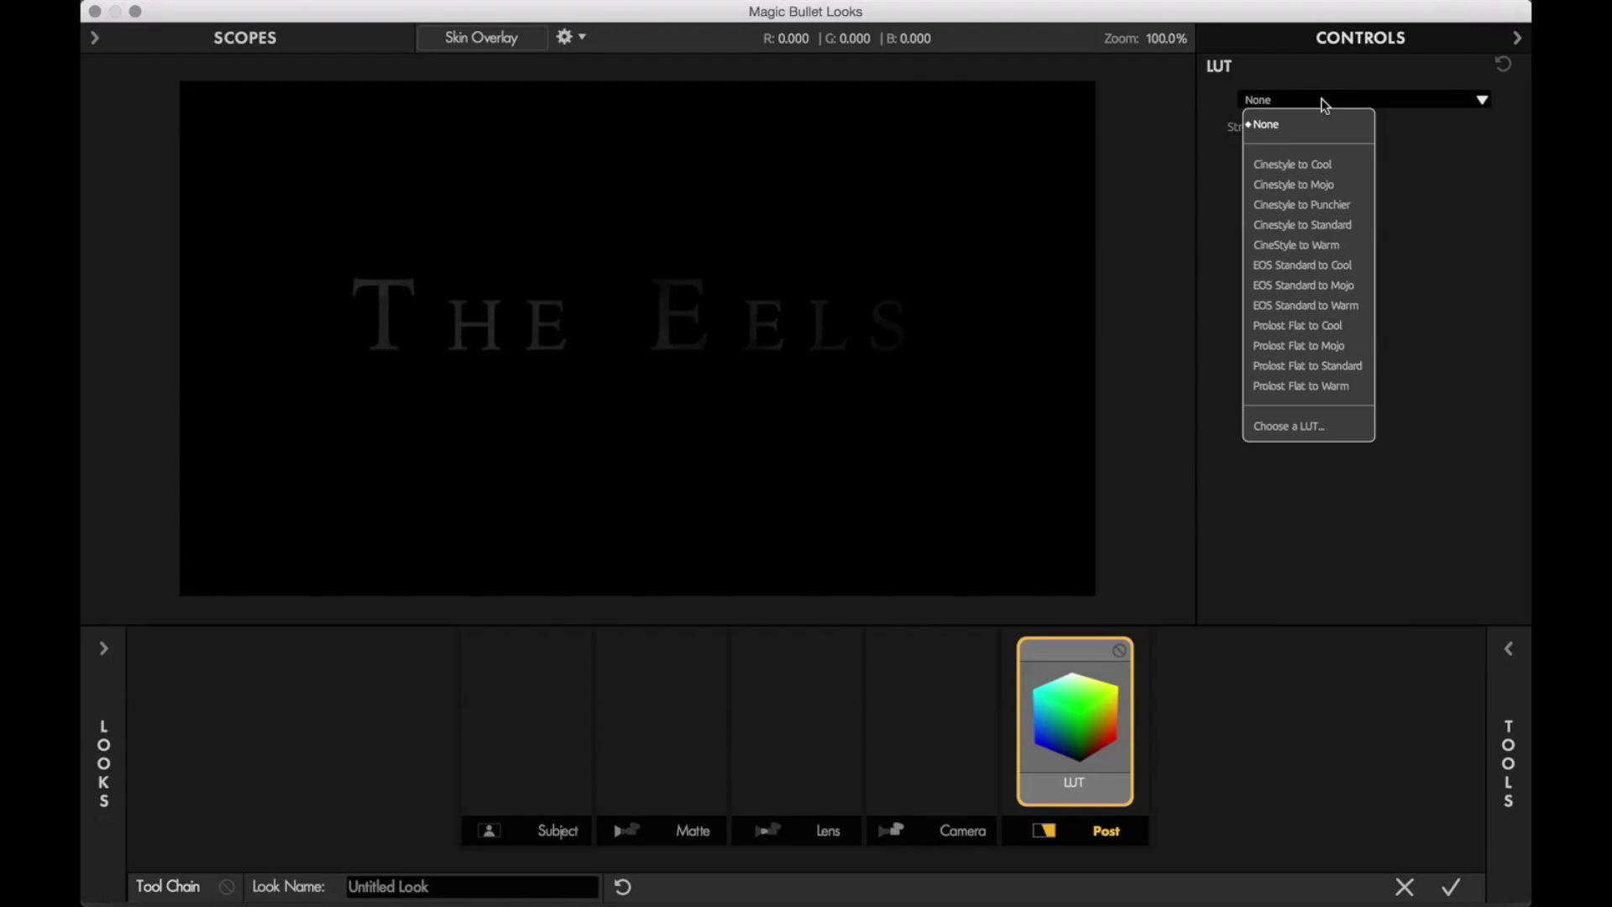
left_click(1234, 72)
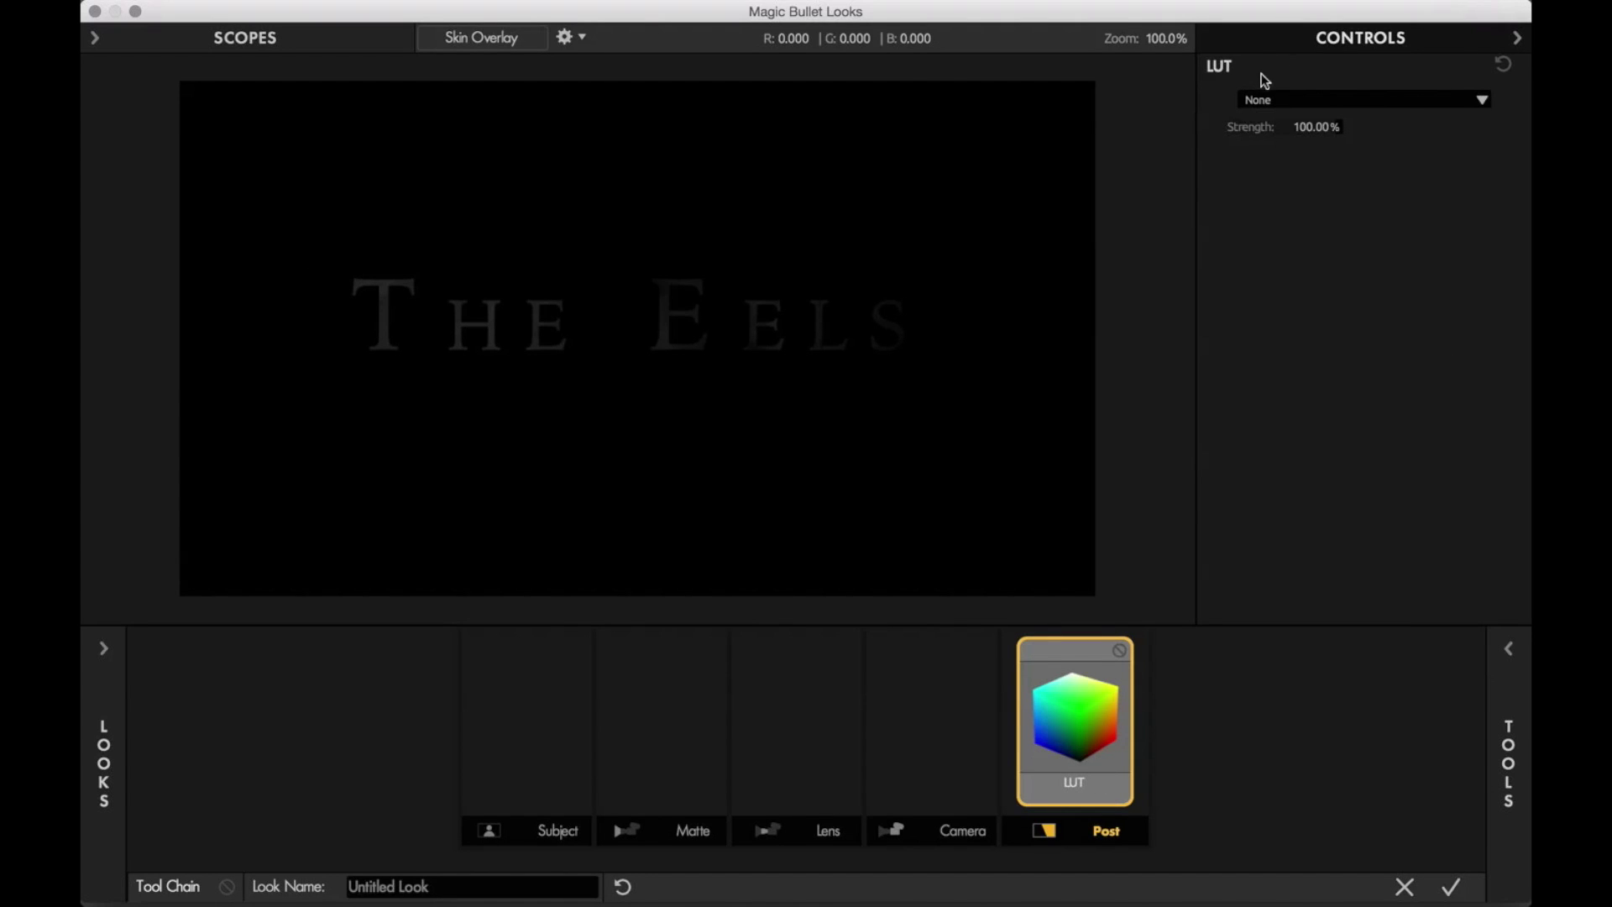
left_click(1520, 39)
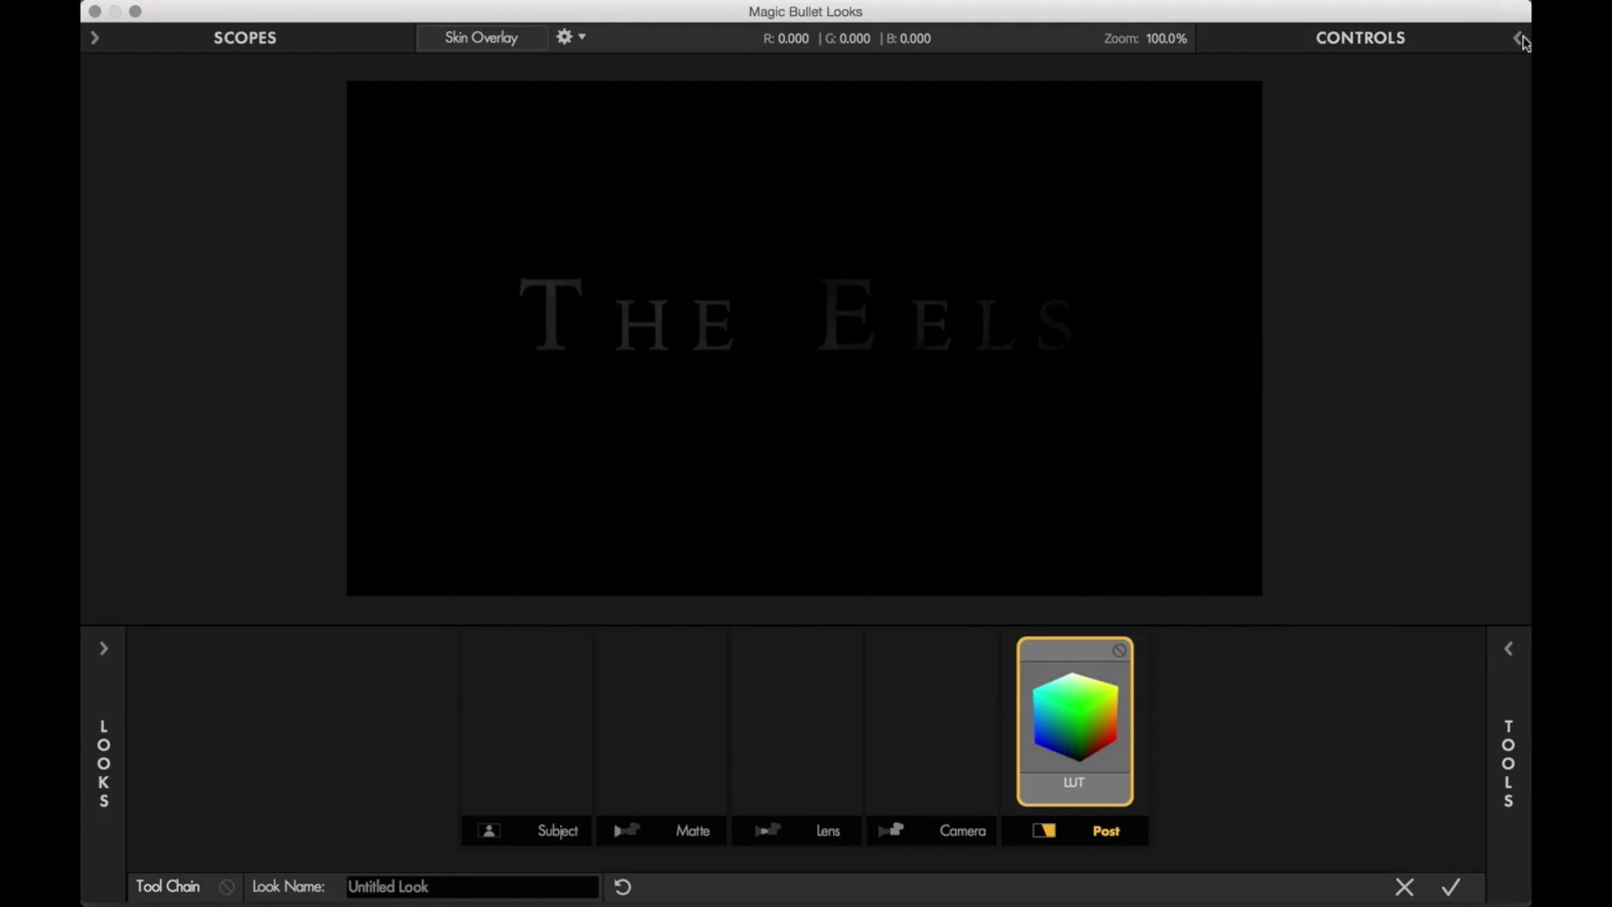
left_click(1520, 39)
left_click(1403, 105)
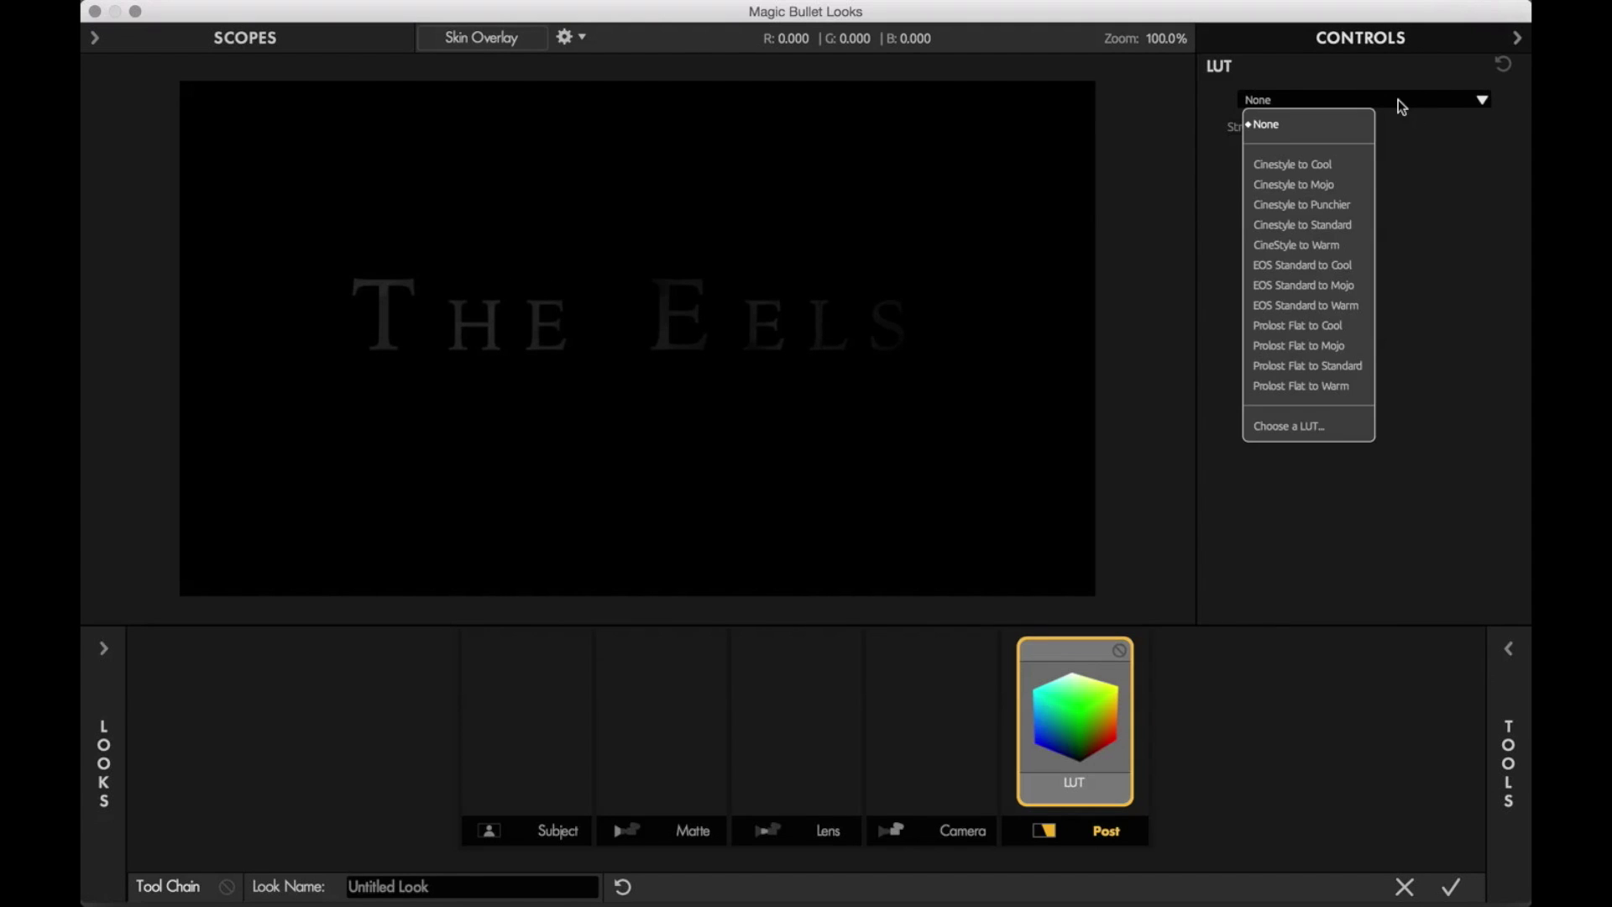
- Load BLUE CC.cube from the Desktop into the LUT tool and apply the look to Final Cut Pro
left_click(1293, 426)
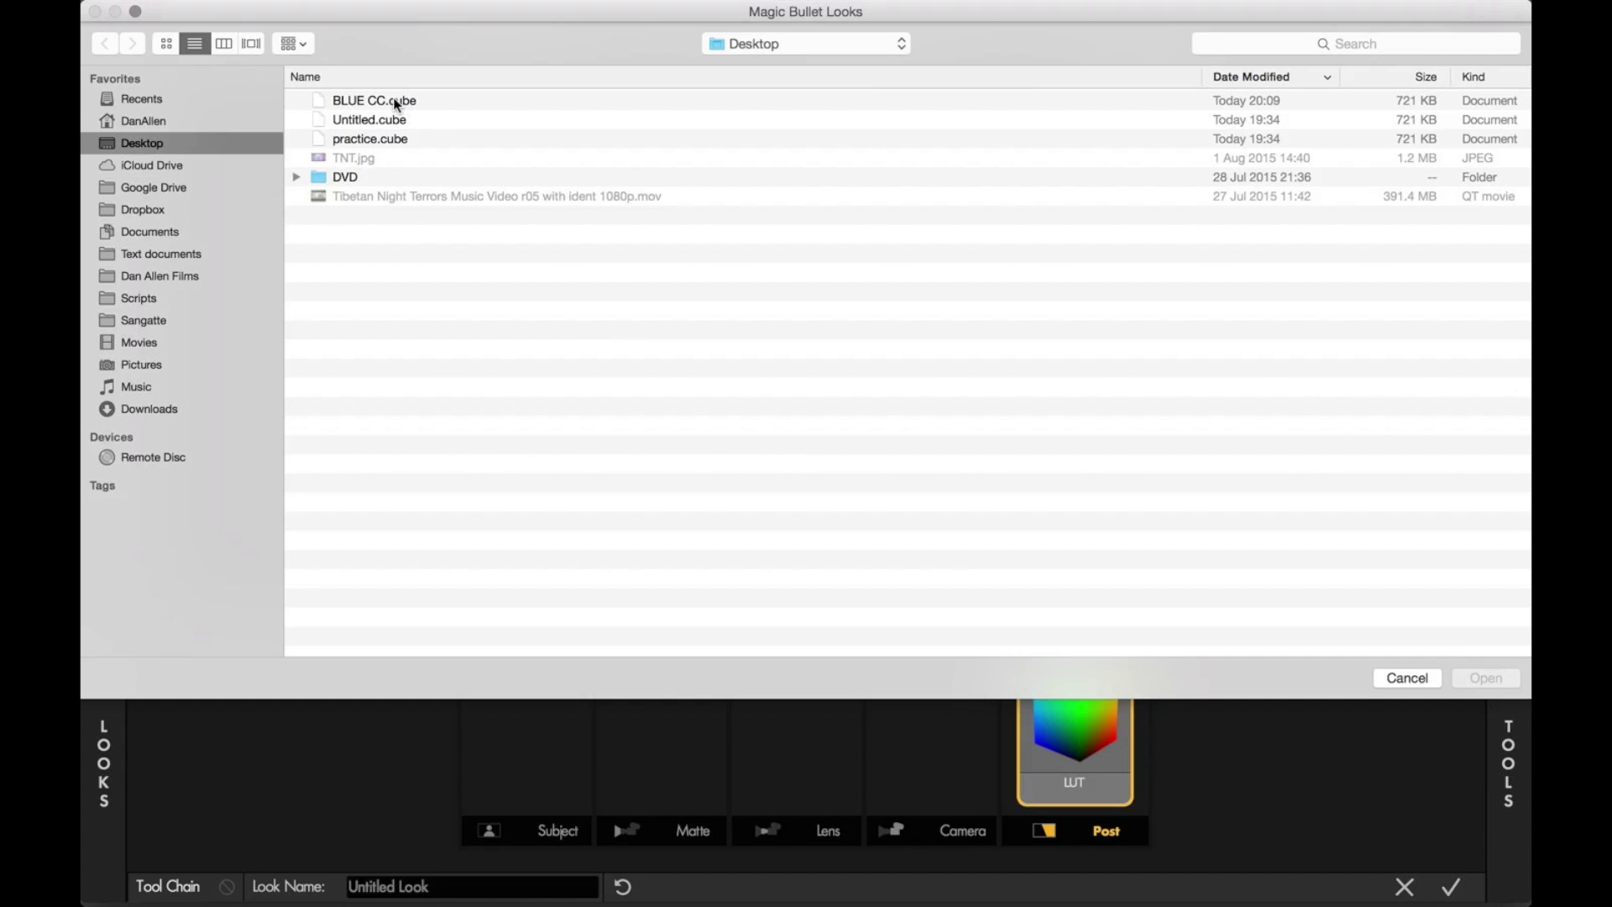
left_click(401, 98)
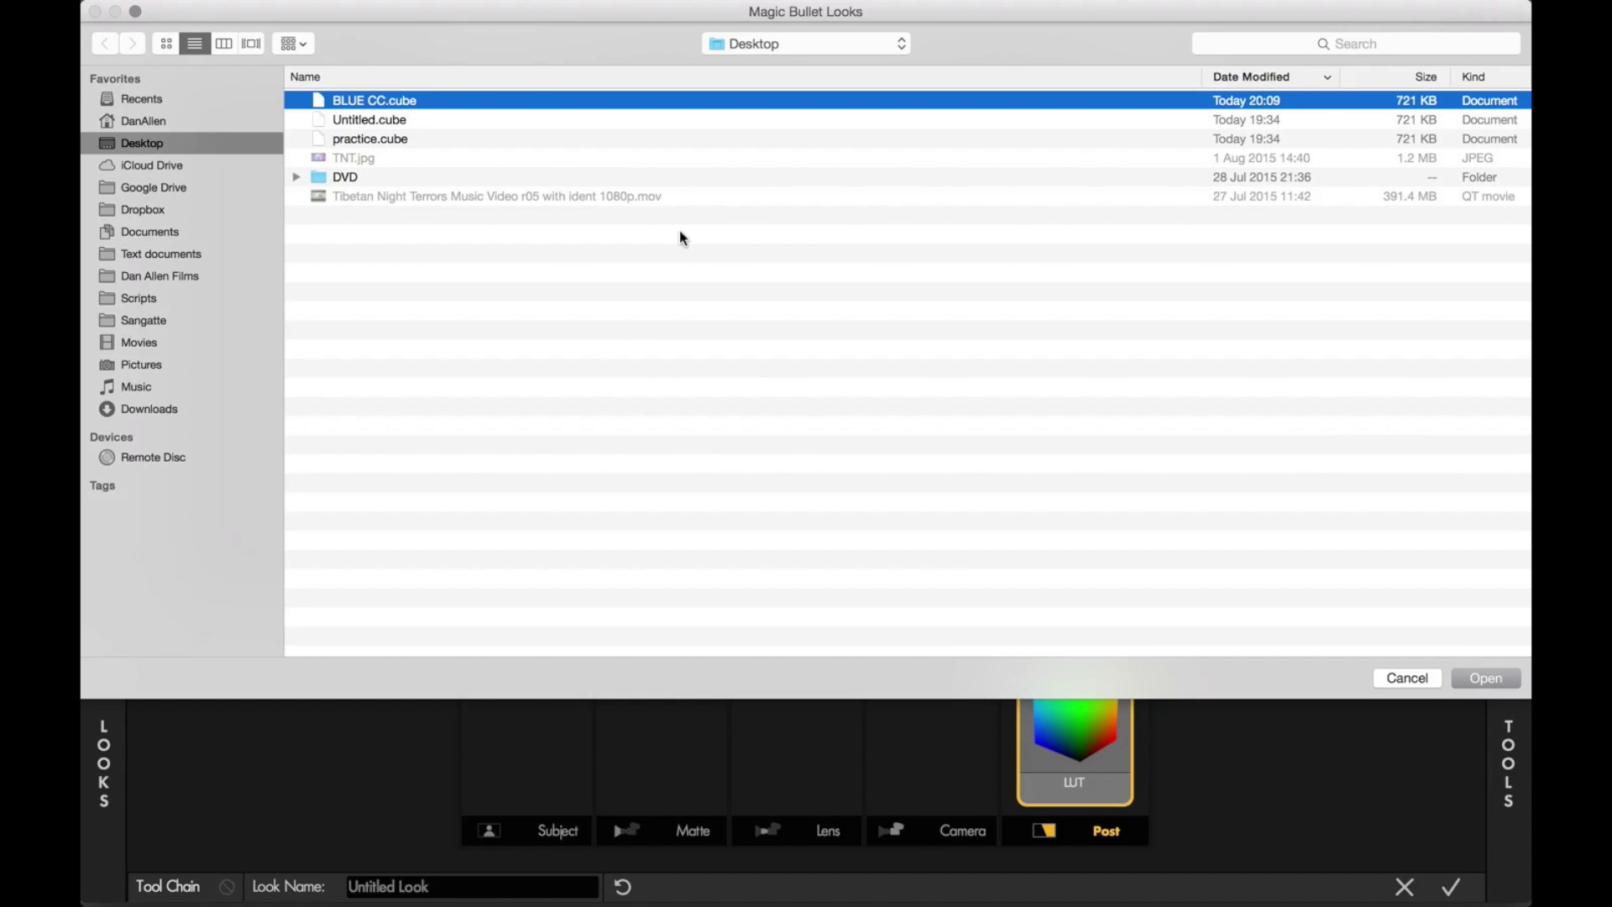
key("Return")
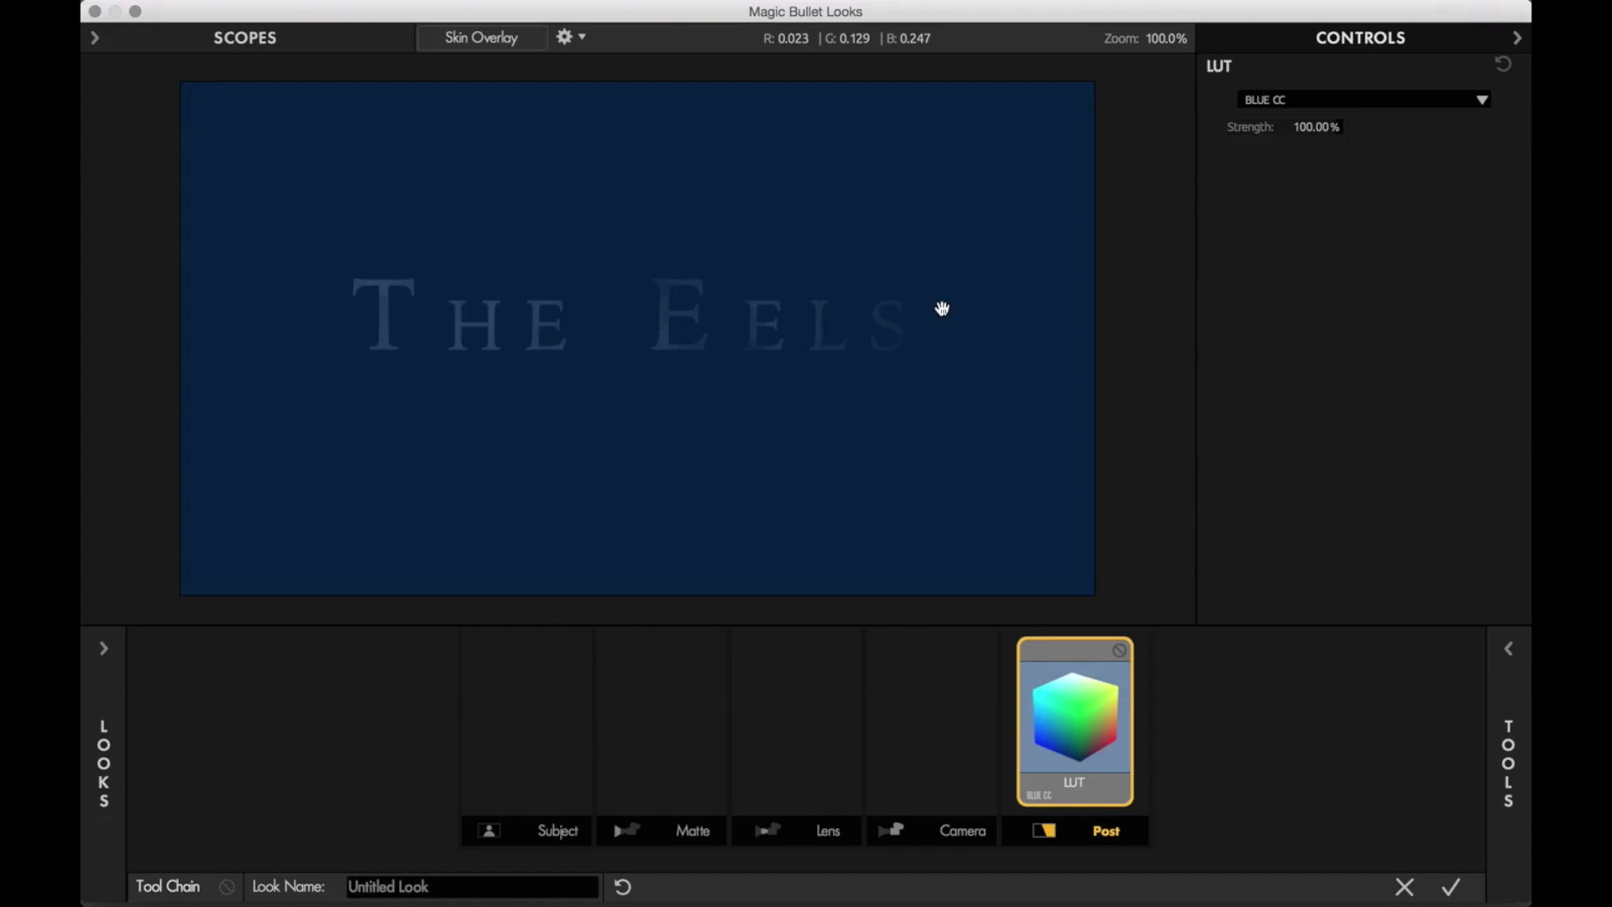
left_click(1449, 895)
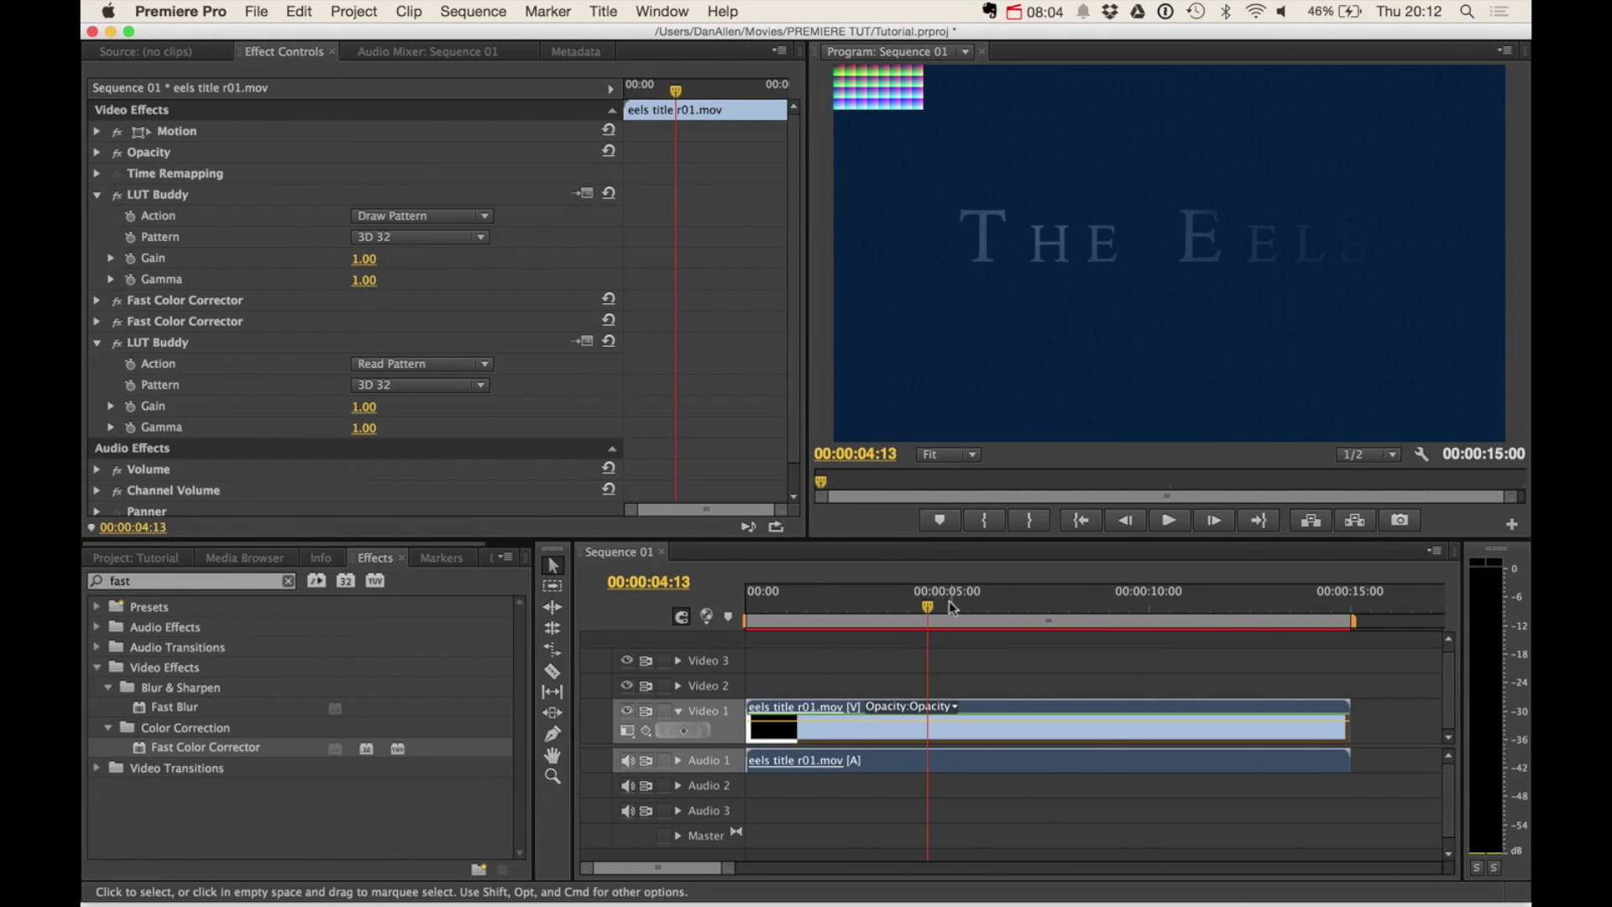
- Move Premiere's playhead to 06:16 and compare its blue title with Final Cut Pro's
left_click_drag(949, 601, 1012, 591)
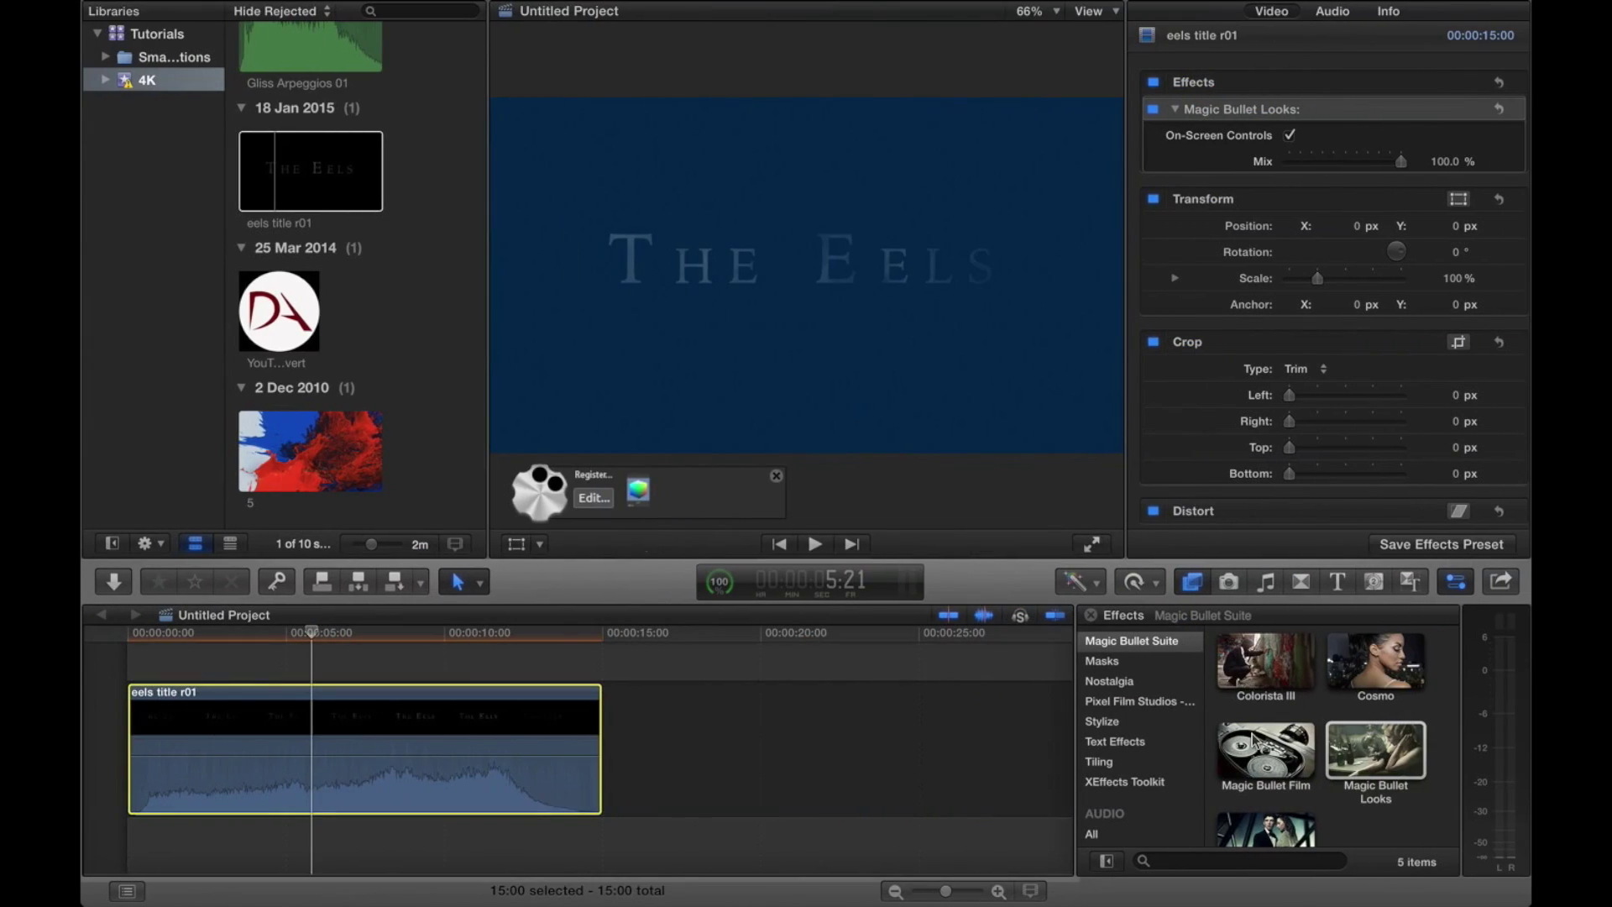
scroll(1259, 742, "down", 2)
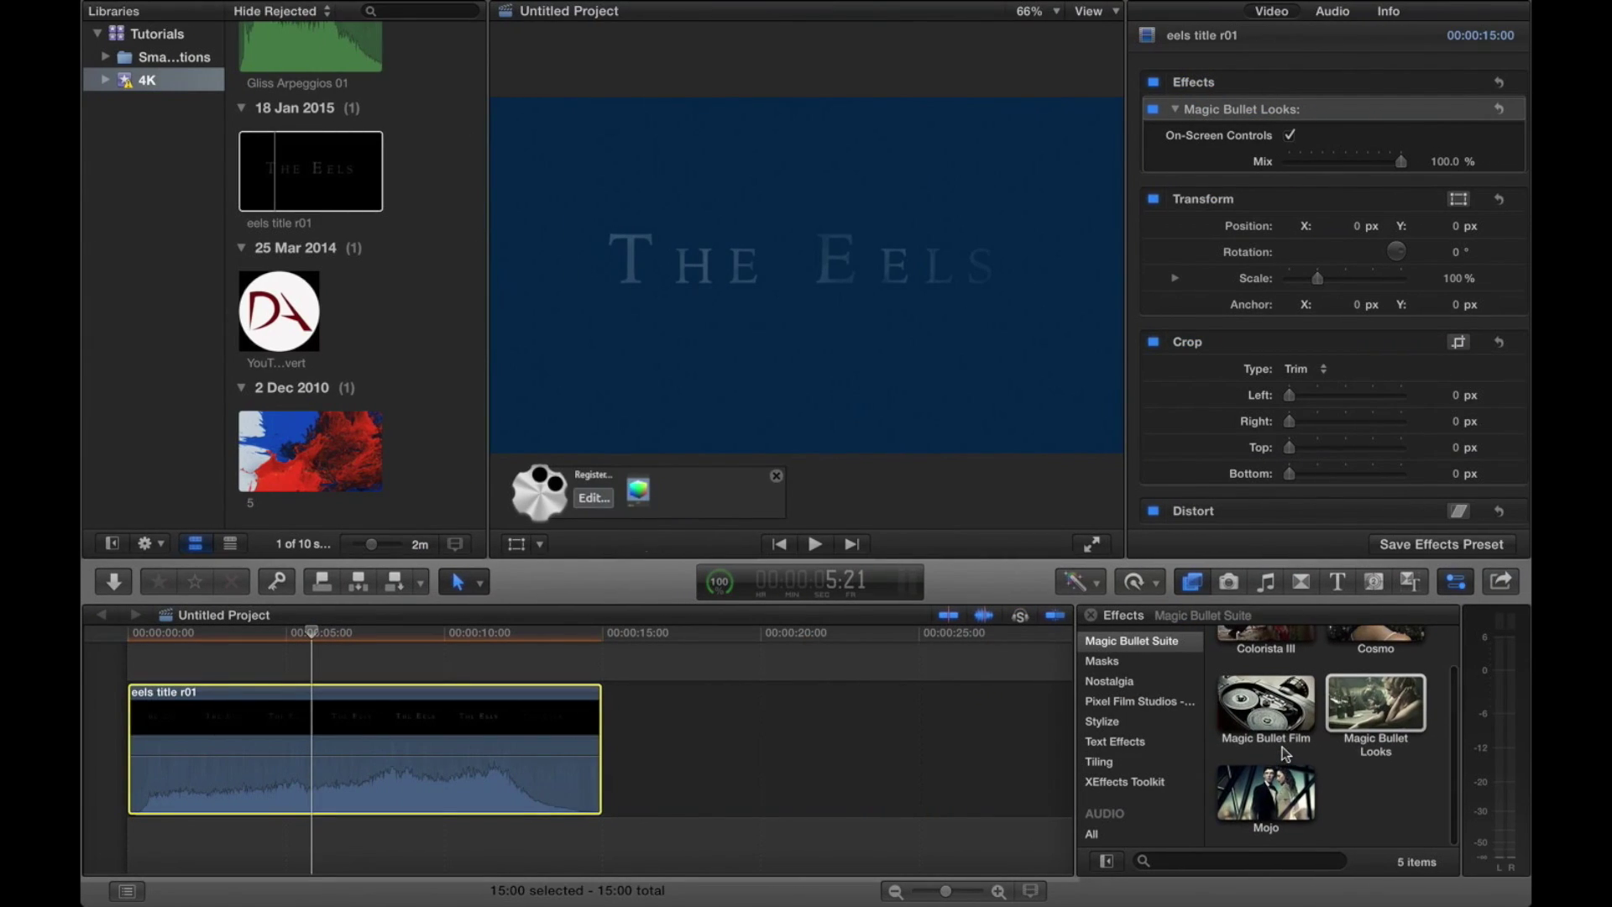
scroll(1285, 753, "up", 2)
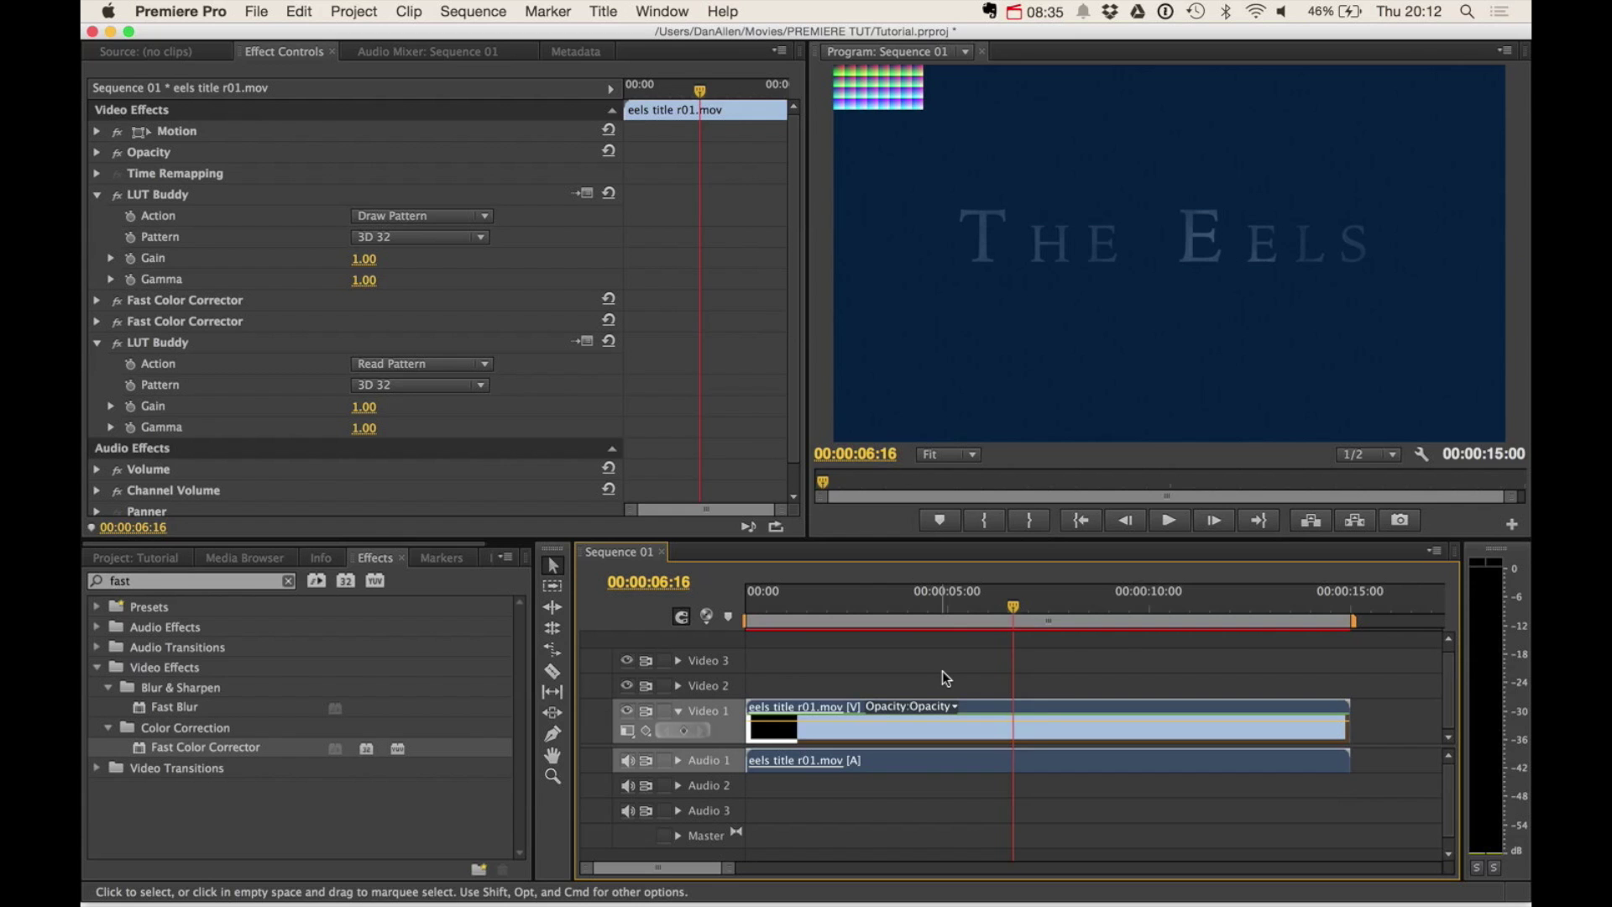
- In After Effects, make a composition from eels title r01.mov, go to 0:00:04:10, apply LUT Buddy
key("ctrl+Right")
key("ctrl+Right")
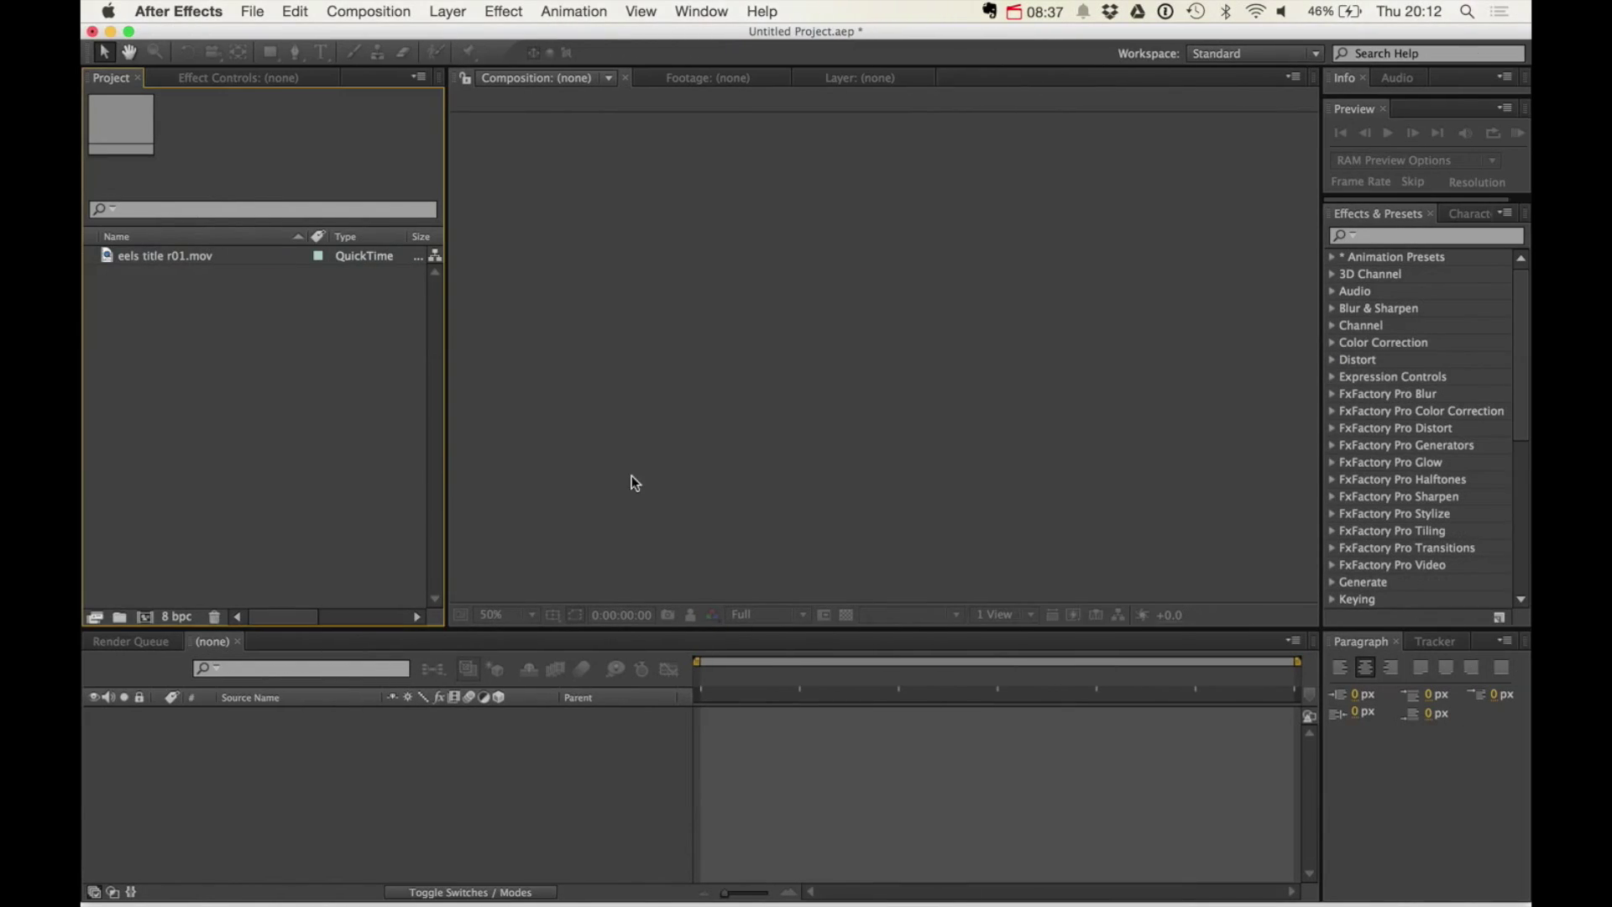
left_click(190, 254)
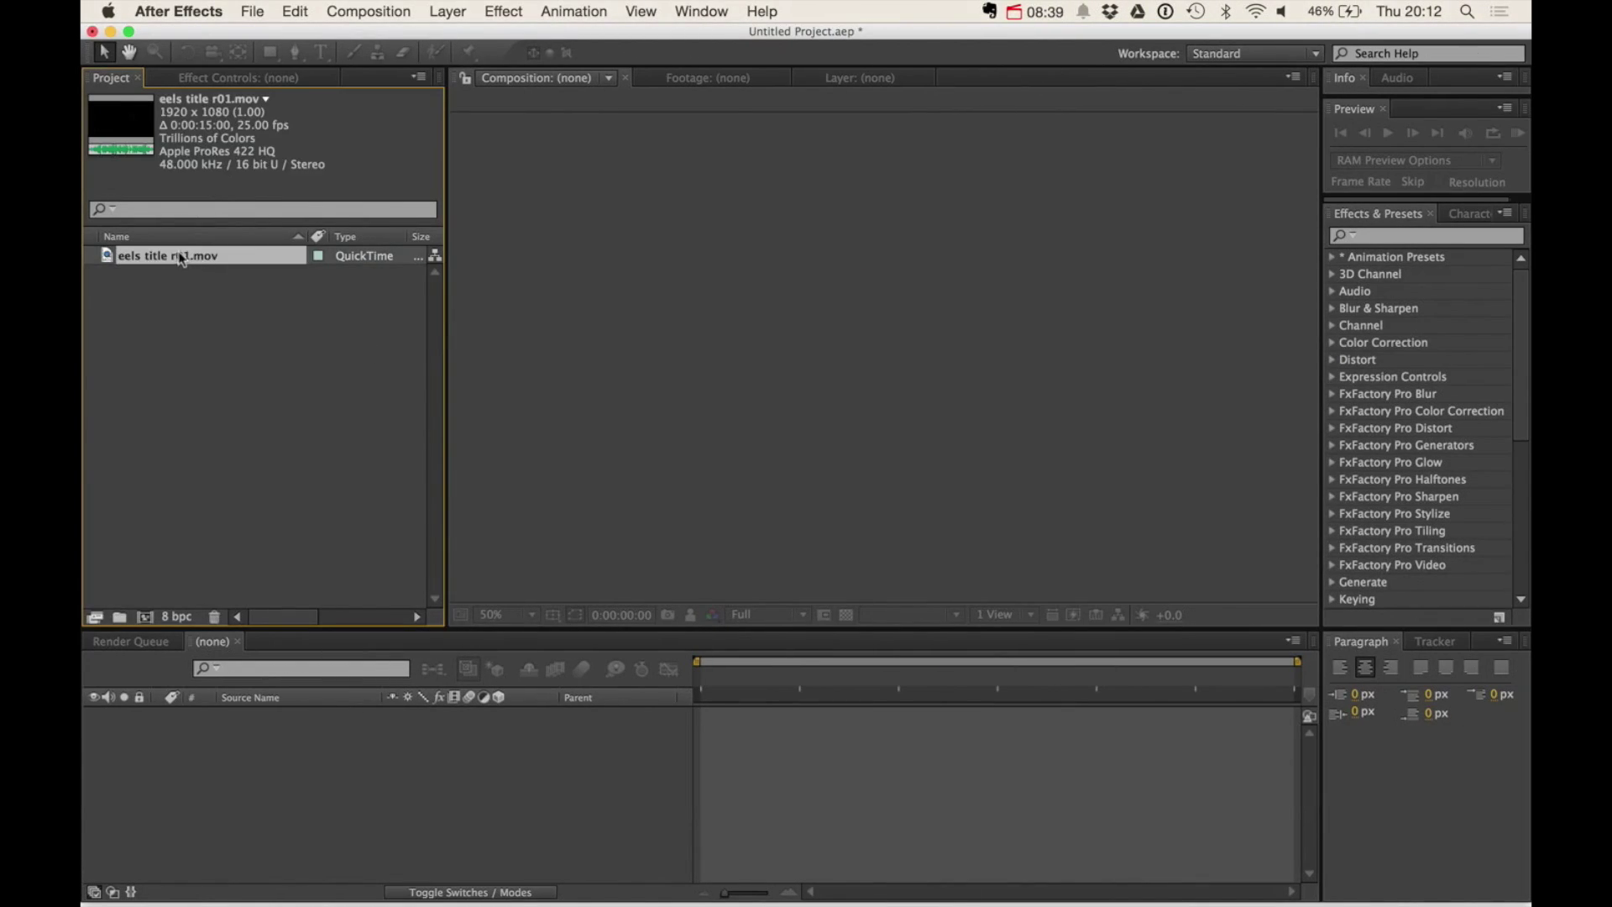
left_click_drag(179, 255, 149, 617)
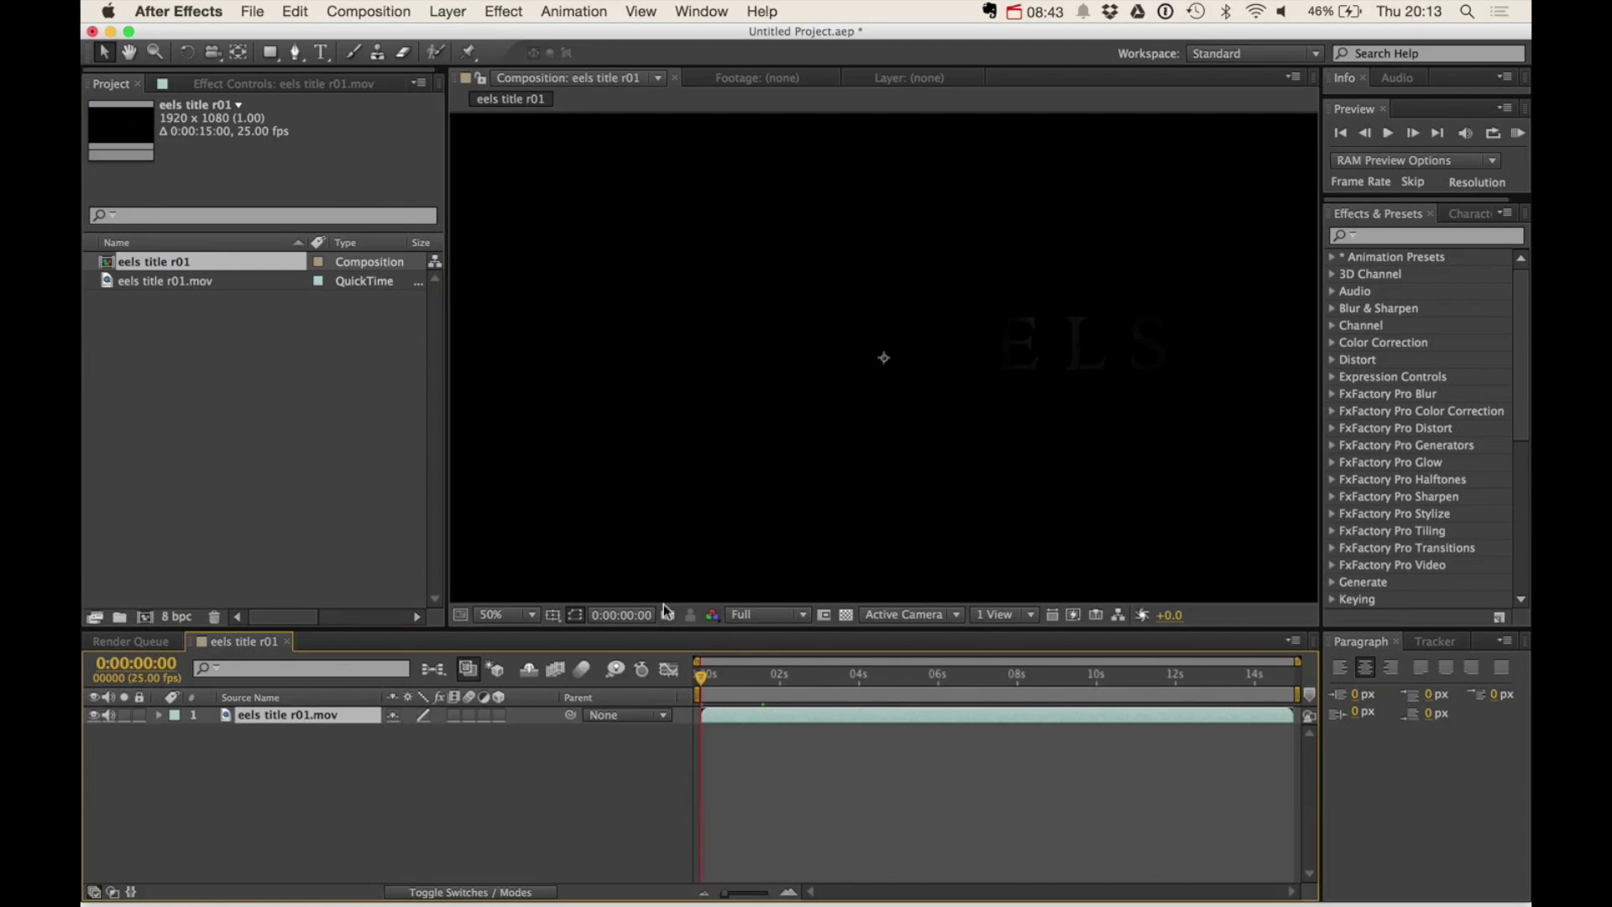
left_click_drag(758, 673, 874, 675)
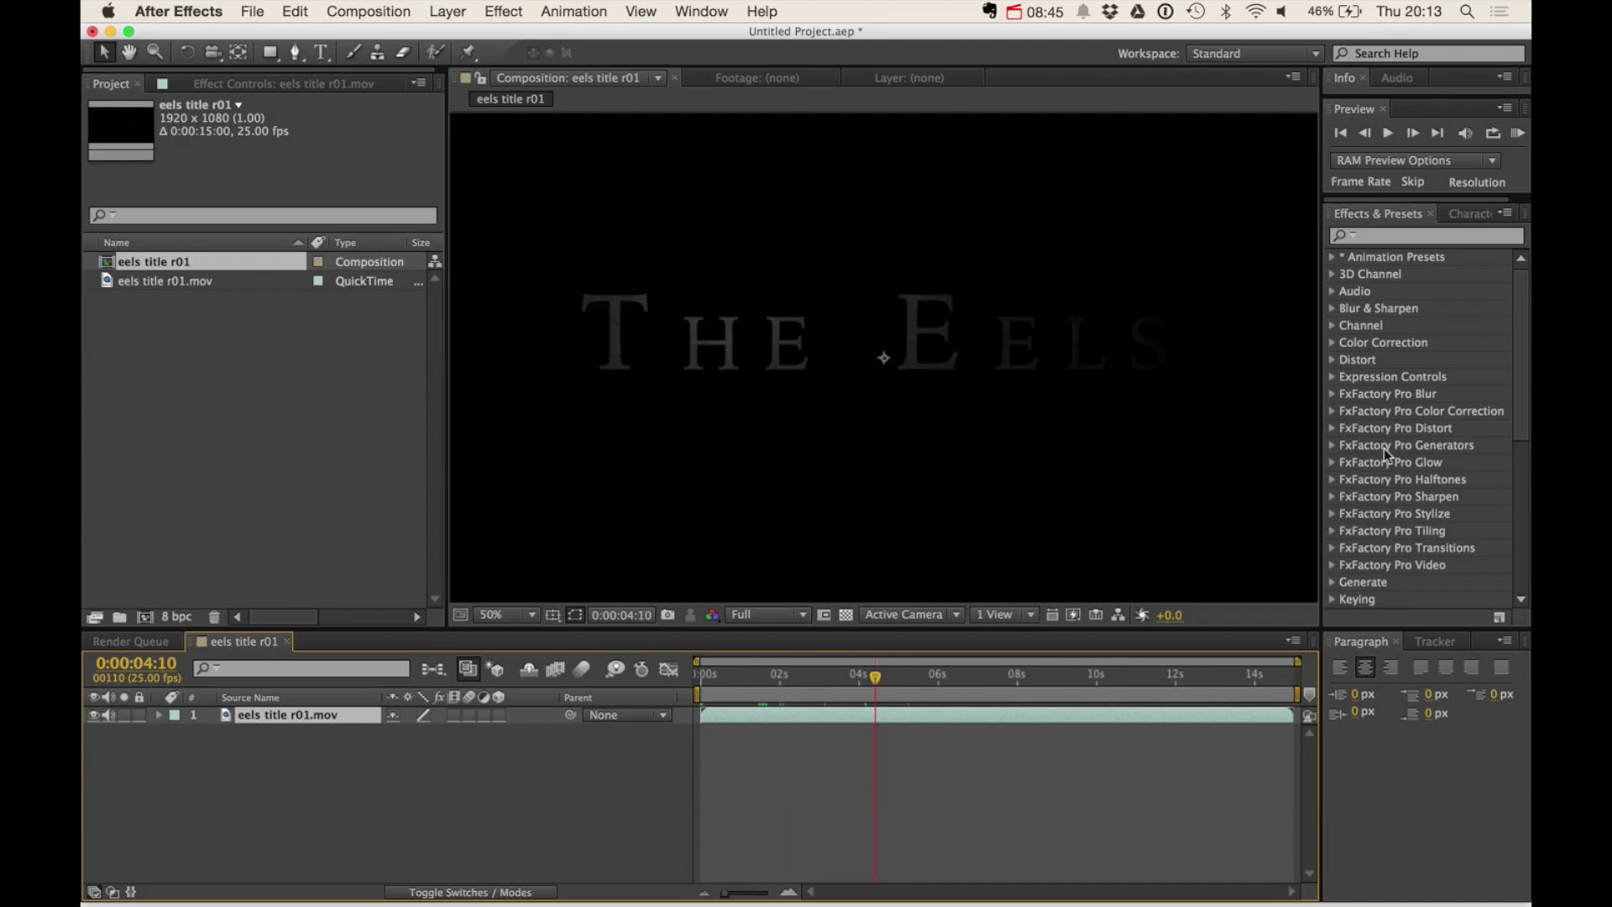
left_click(1392, 235)
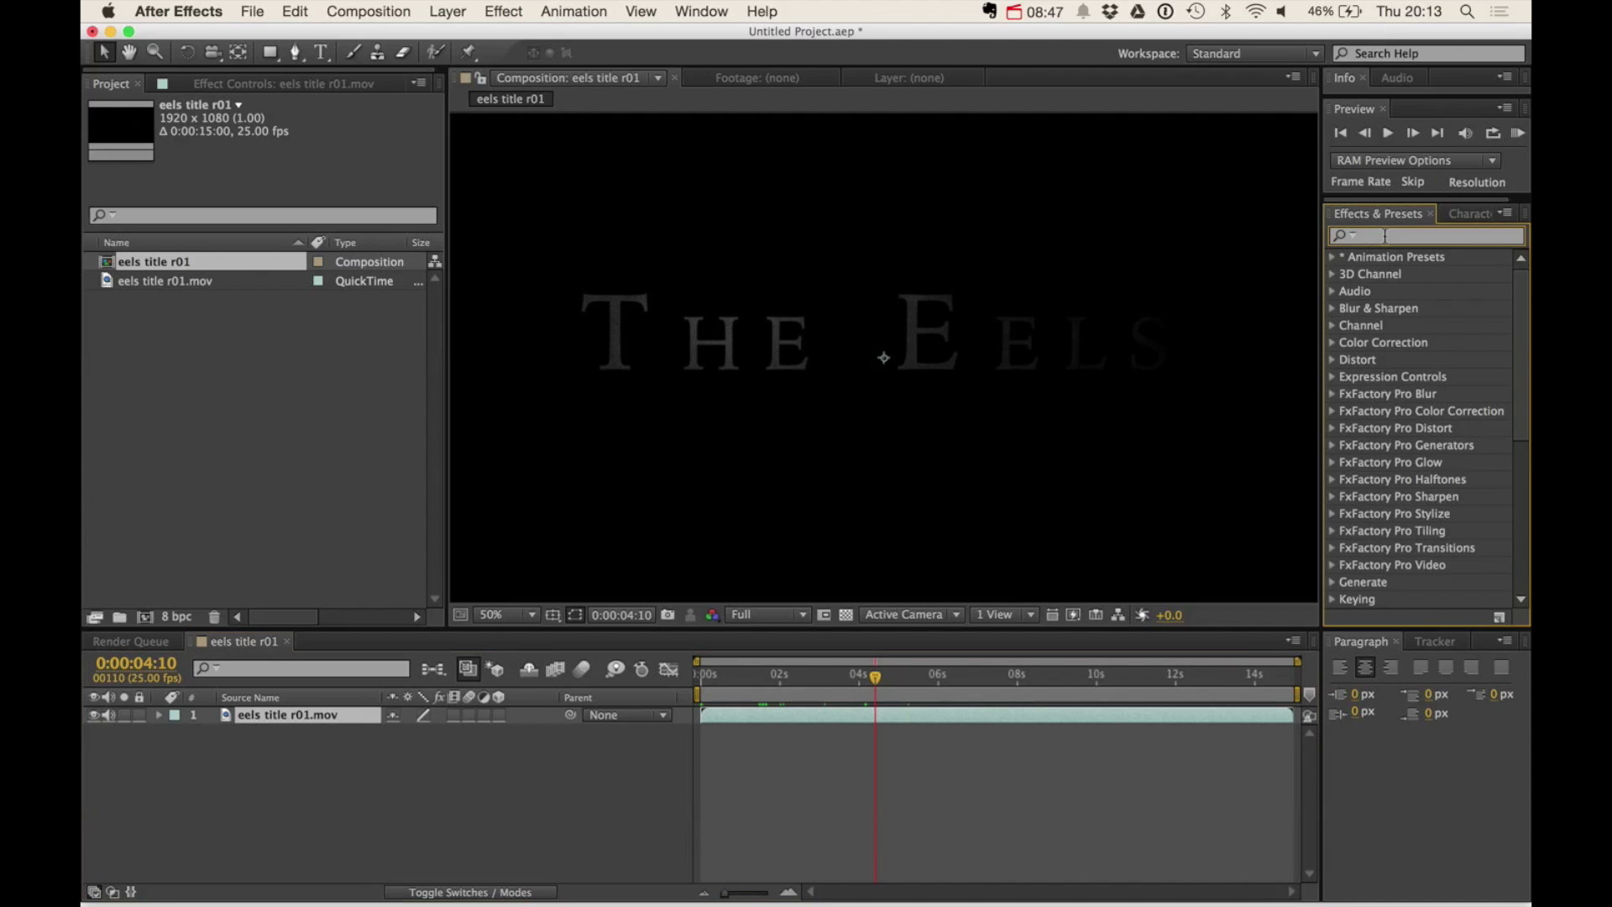
type("lut")
left_click_drag(1404, 411, 849, 349)
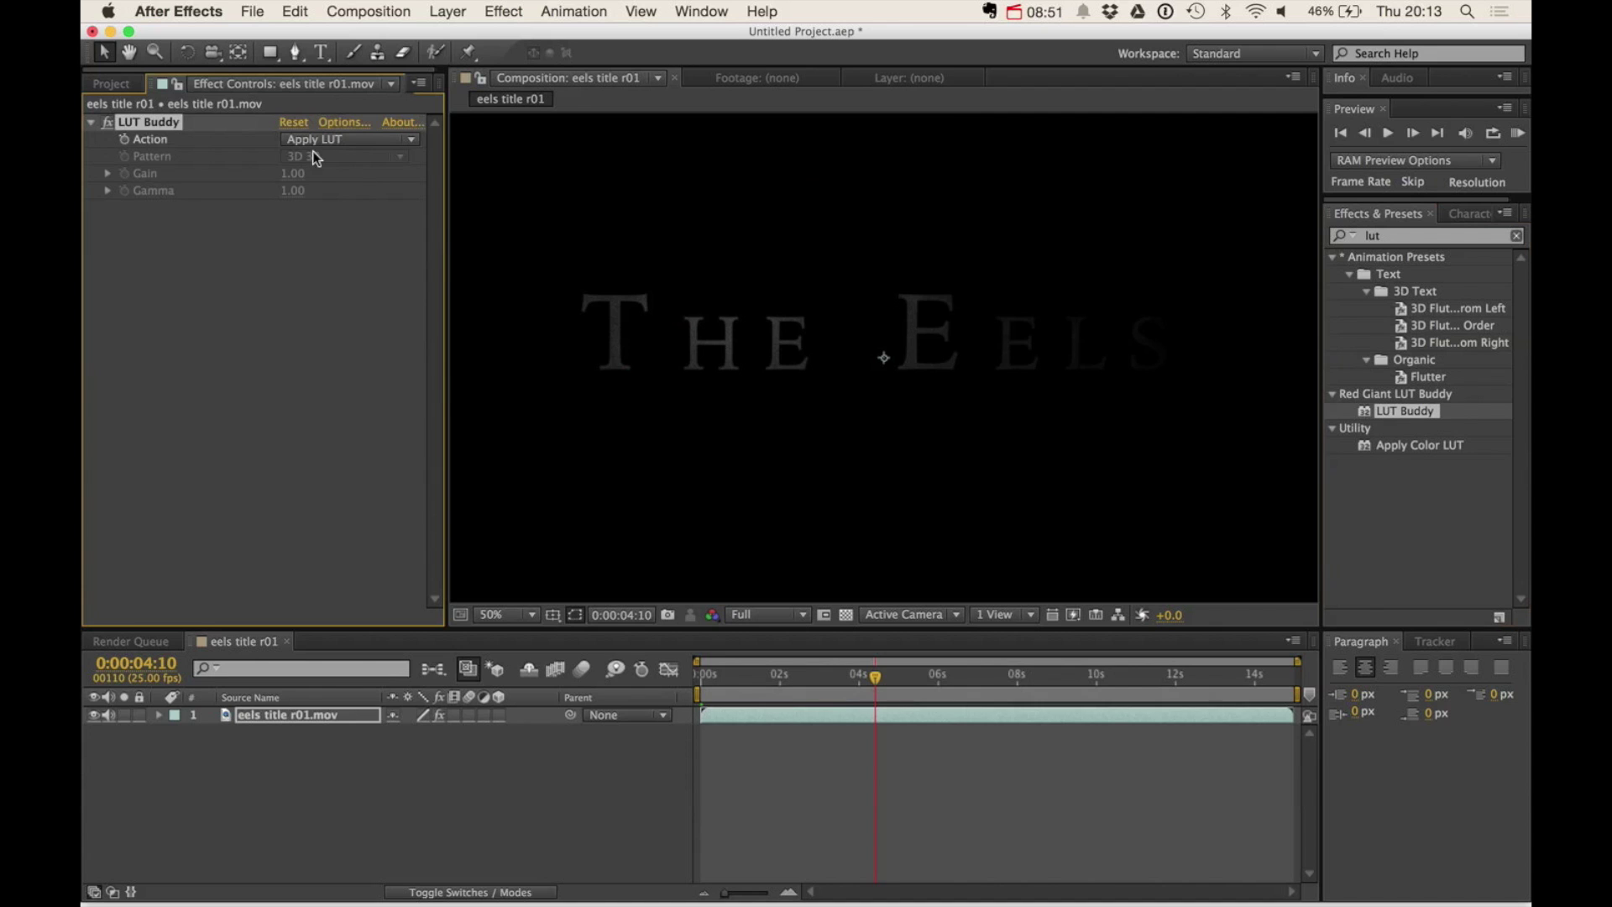
- Import BLUE CC.cube through LUT Buddy's Options and confirm with OK
left_click(341, 121)
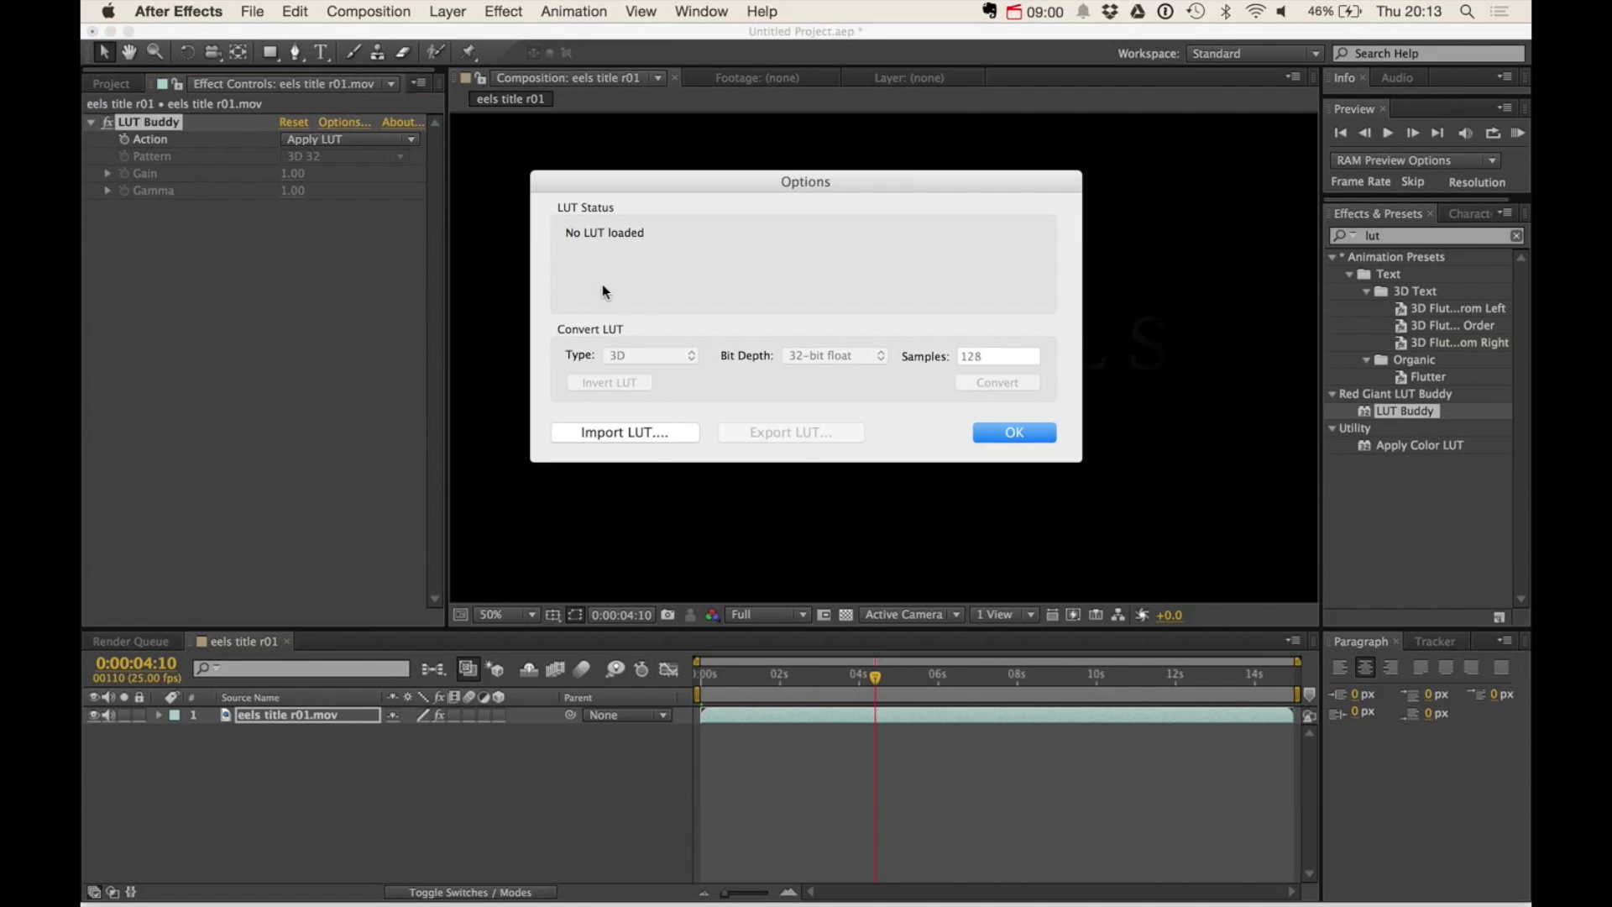
left_click(643, 433)
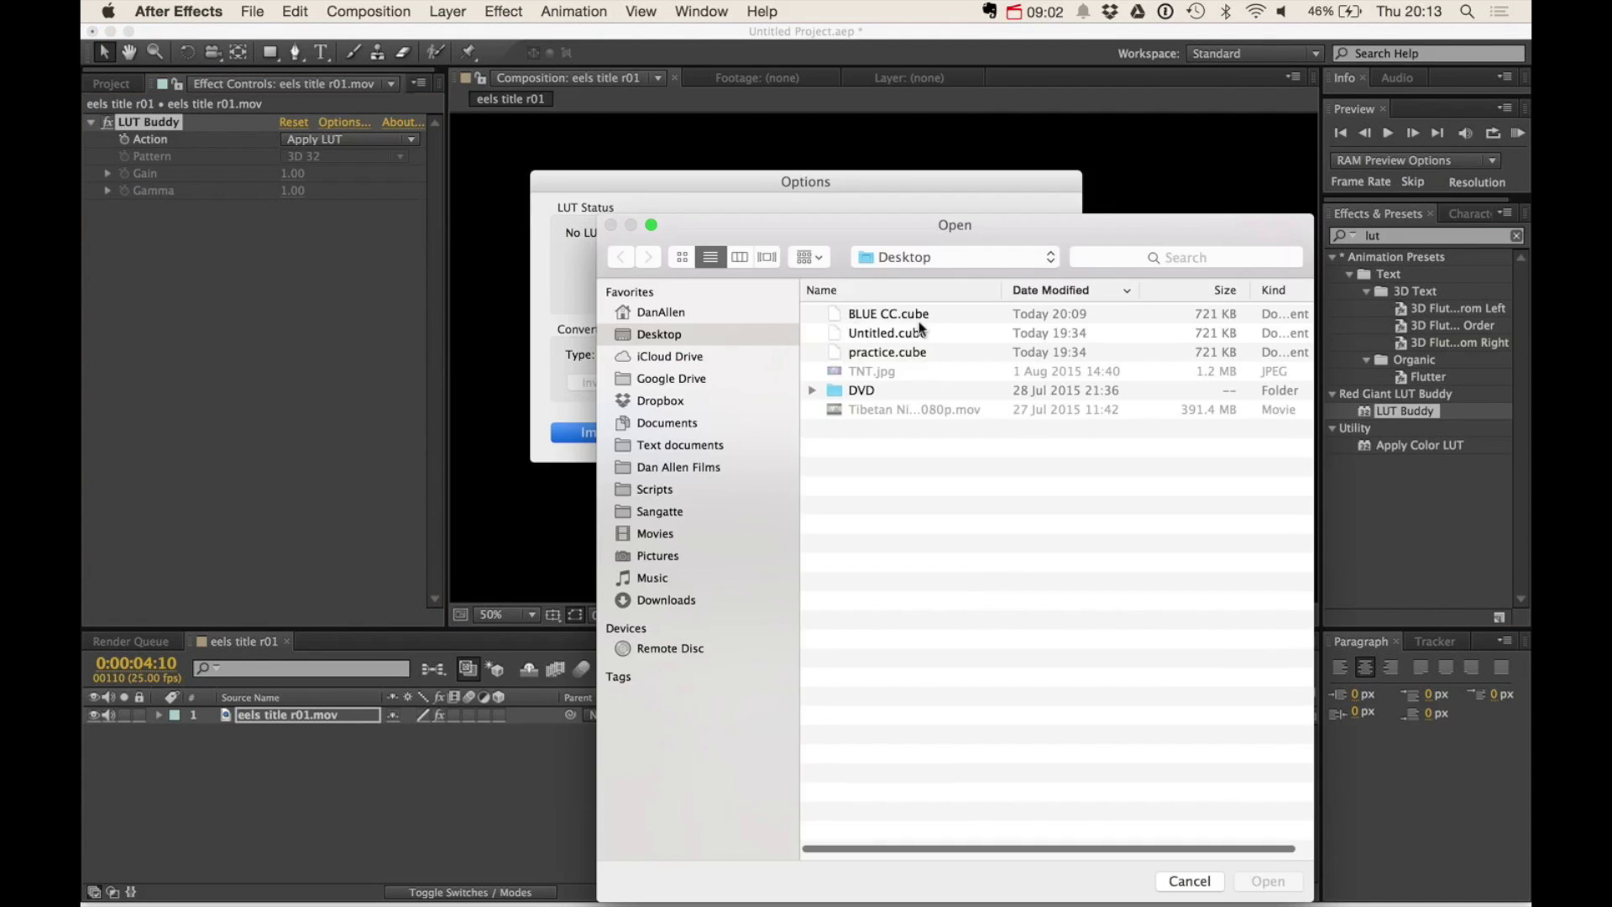
left_click(895, 318)
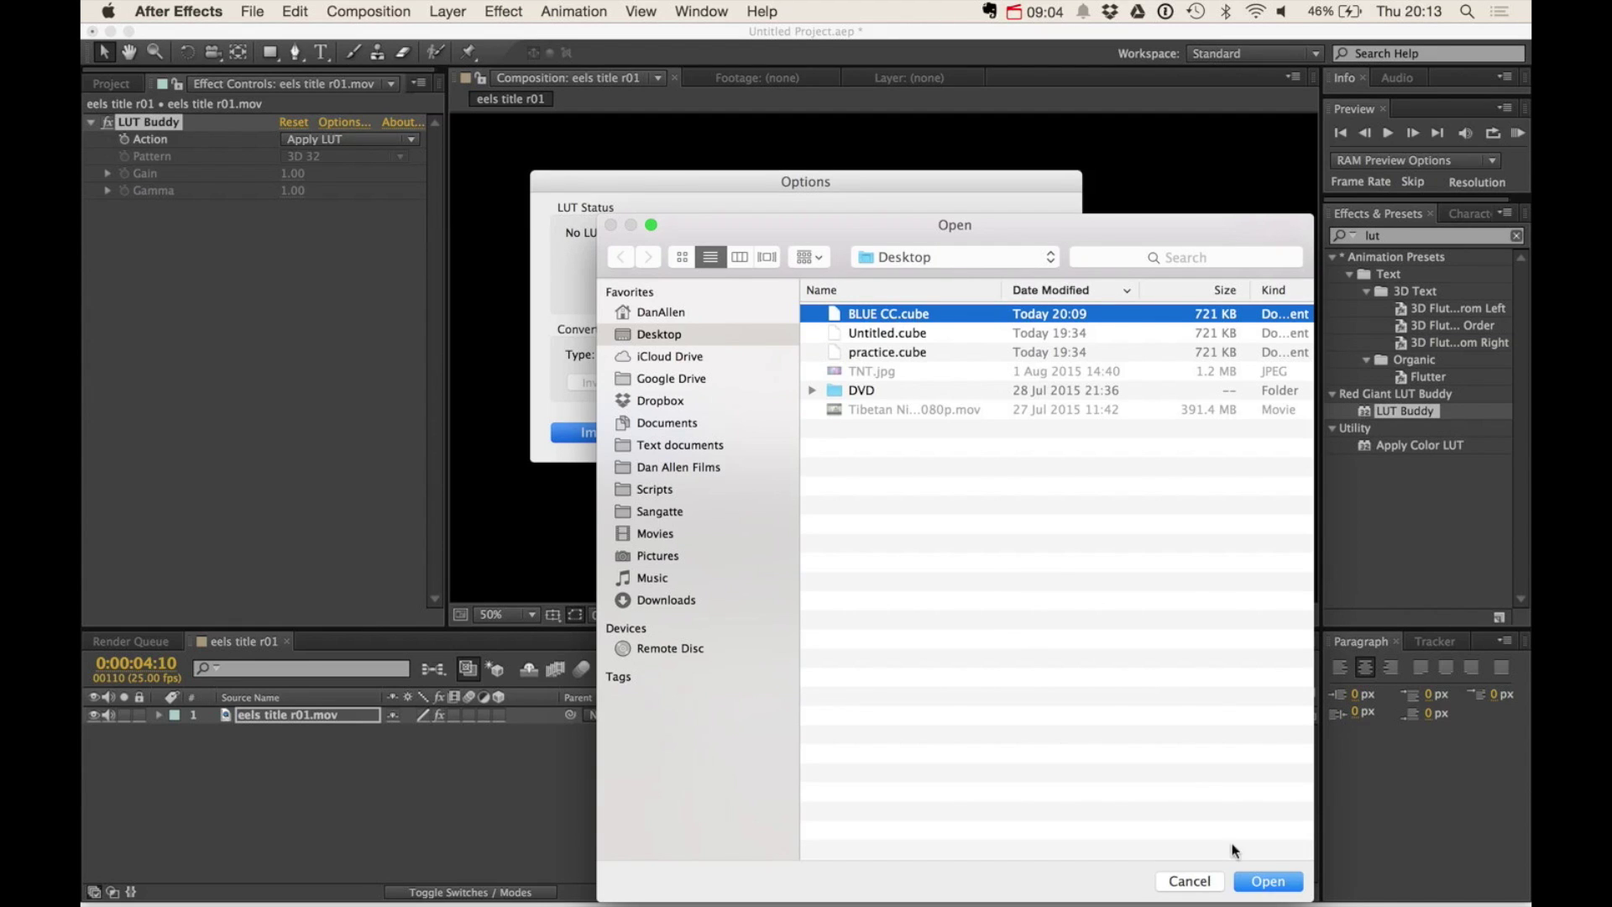
left_click(1268, 882)
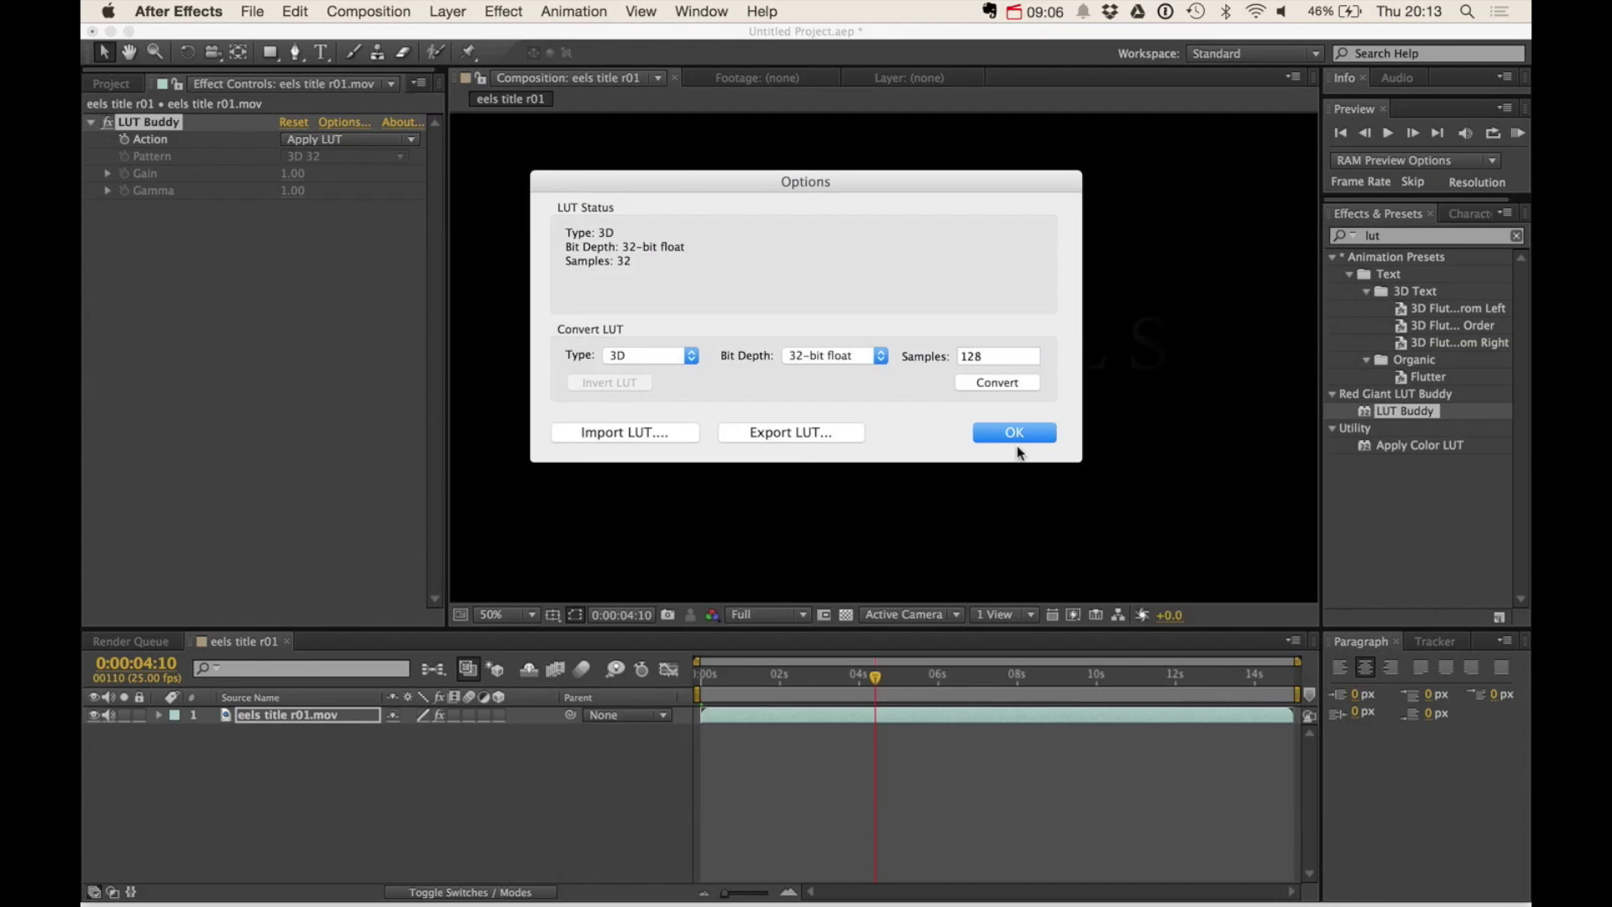
left_click(1011, 433)
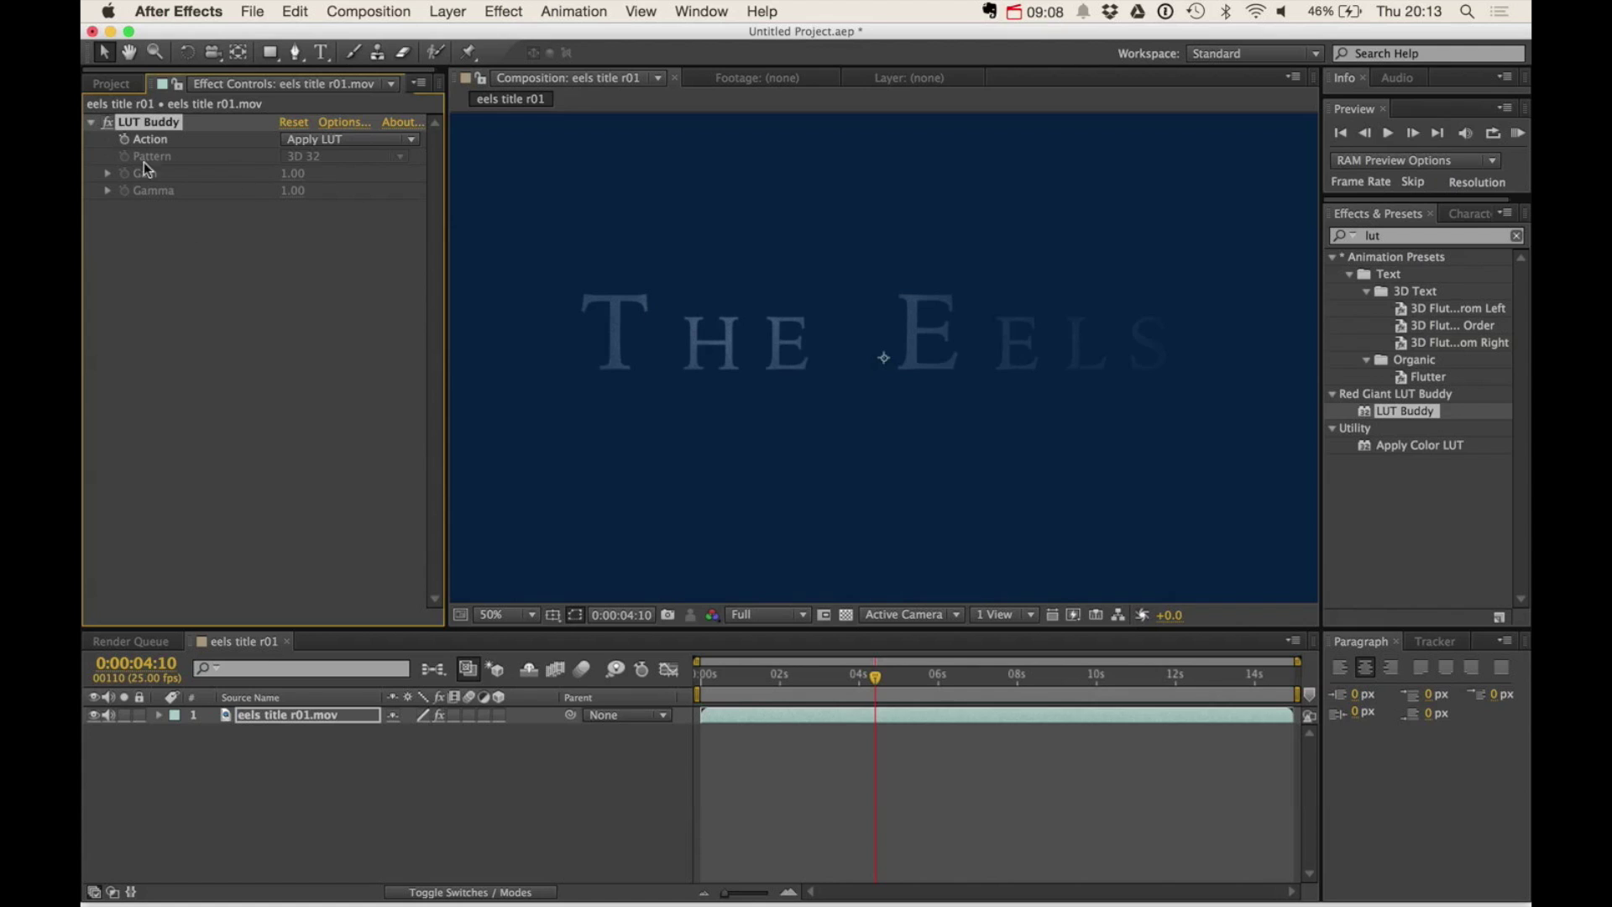